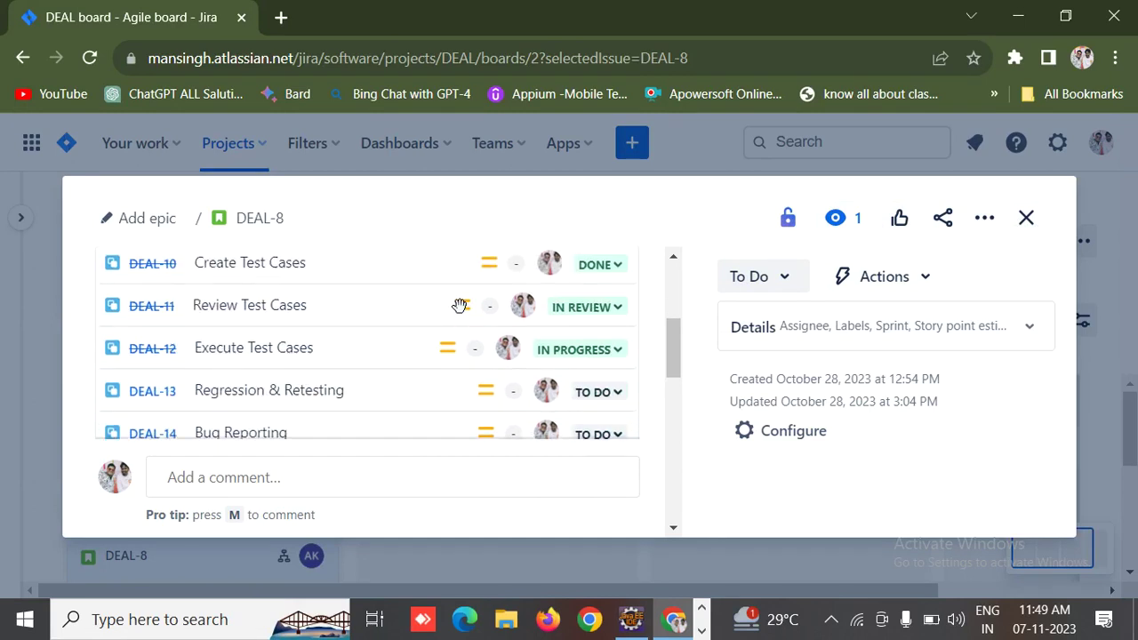
Review the child issues of the DEAL-8 story and their statuses, and close the story.
{"action": "scroll", "coordinate": [459, 305], "scroll_direction": "down", "scroll_amount": 1}
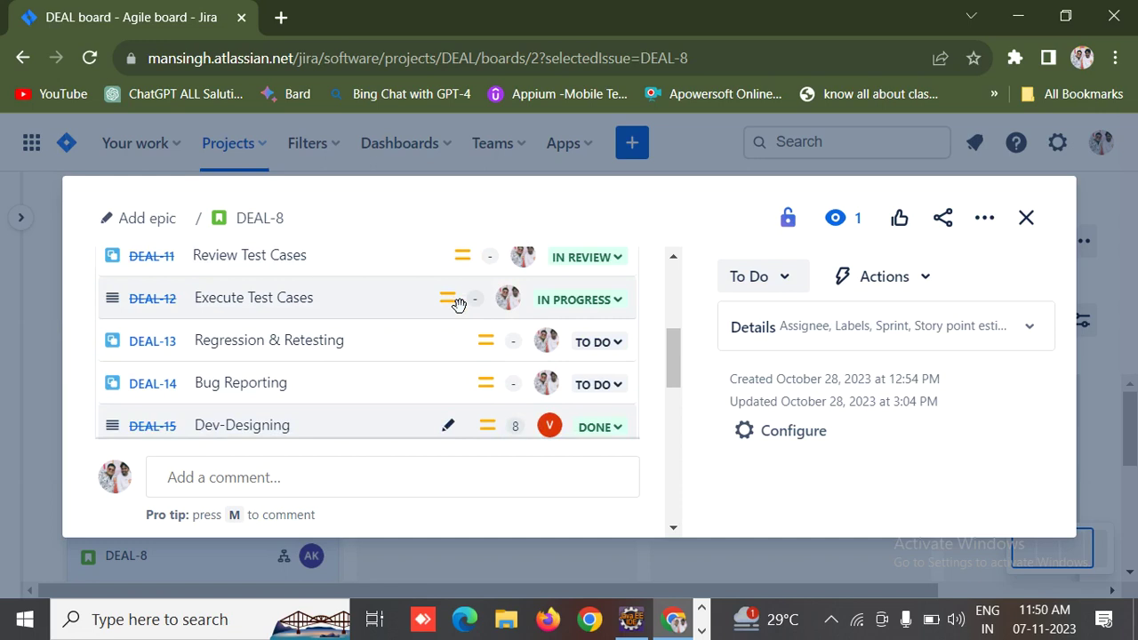
{"action": "scroll", "coordinate": [459, 308], "scroll_direction": "up", "scroll_amount": 5}
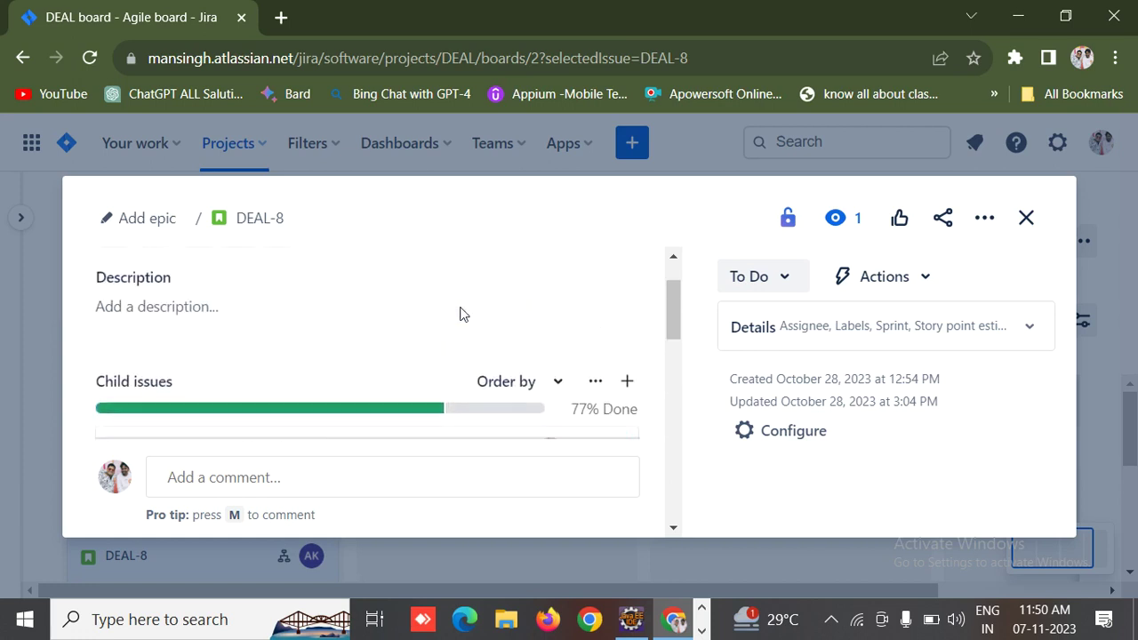
{"action": "scroll", "coordinate": [462, 314], "scroll_direction": "down", "scroll_amount": 2}
{"action": "scroll", "coordinate": [461, 315], "scroll_direction": "down", "scroll_amount": 5}
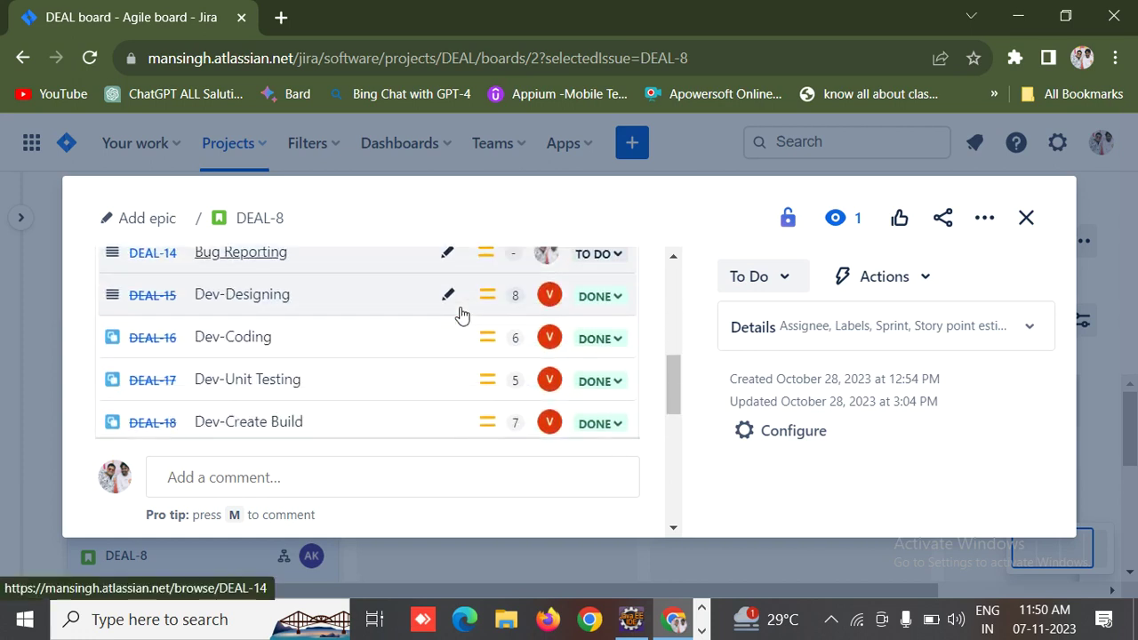
{"action": "scroll", "coordinate": [459, 311], "scroll_direction": "up", "scroll_amount": 3}
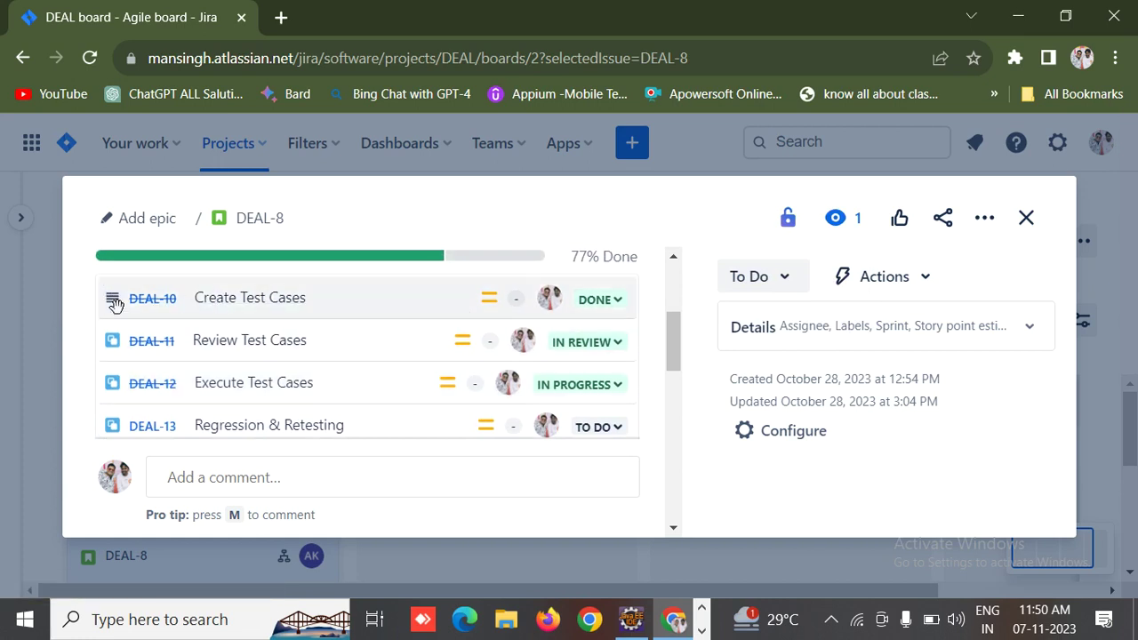
{"action": "mouse_move", "coordinate": [124, 296]}
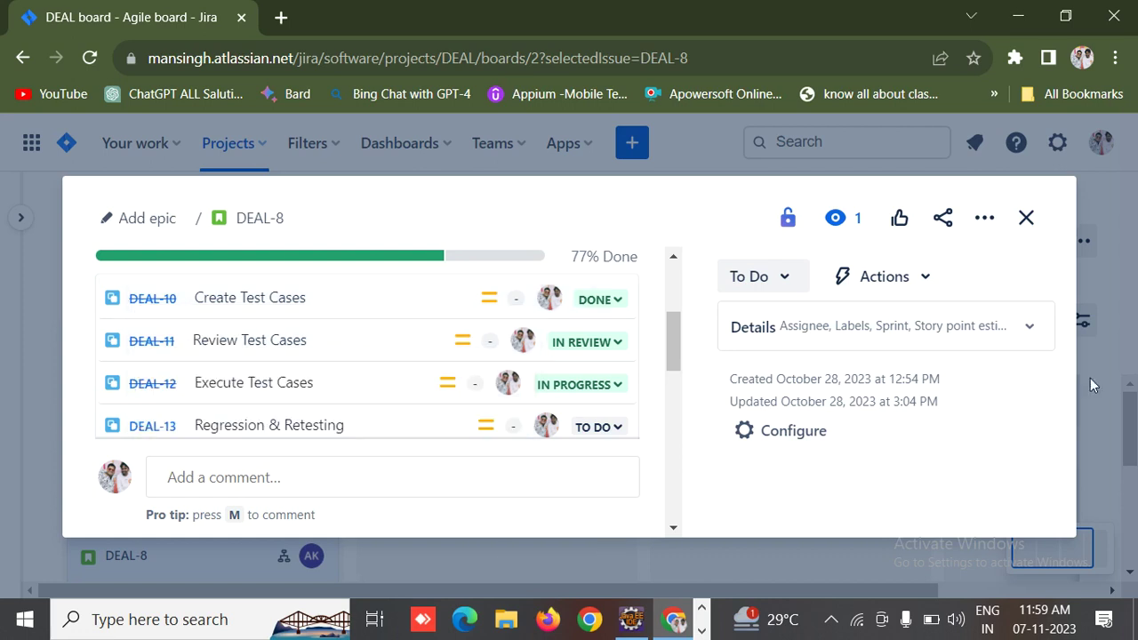
{"action": "left_click", "coordinate": [1023, 222]}
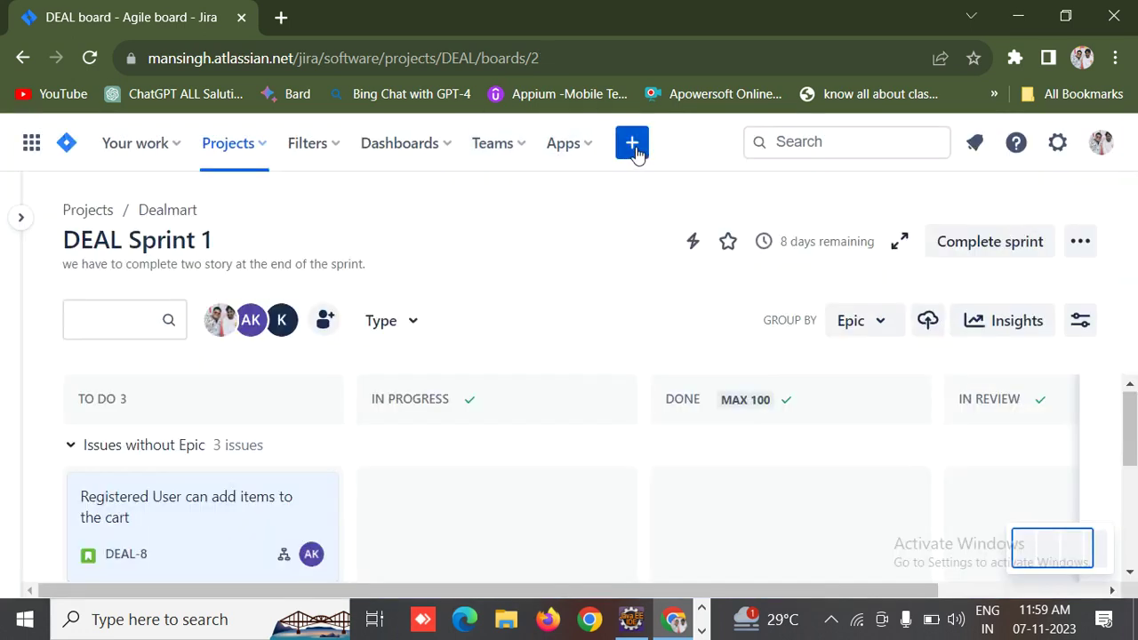
Start creating an issue to examine the issue types available for the Dealmart project, and close the form without creating anything.
{"action": "left_click", "coordinate": [633, 144]}
{"action": "scroll", "coordinate": [789, 312], "scroll_direction": "down", "scroll_amount": 3}
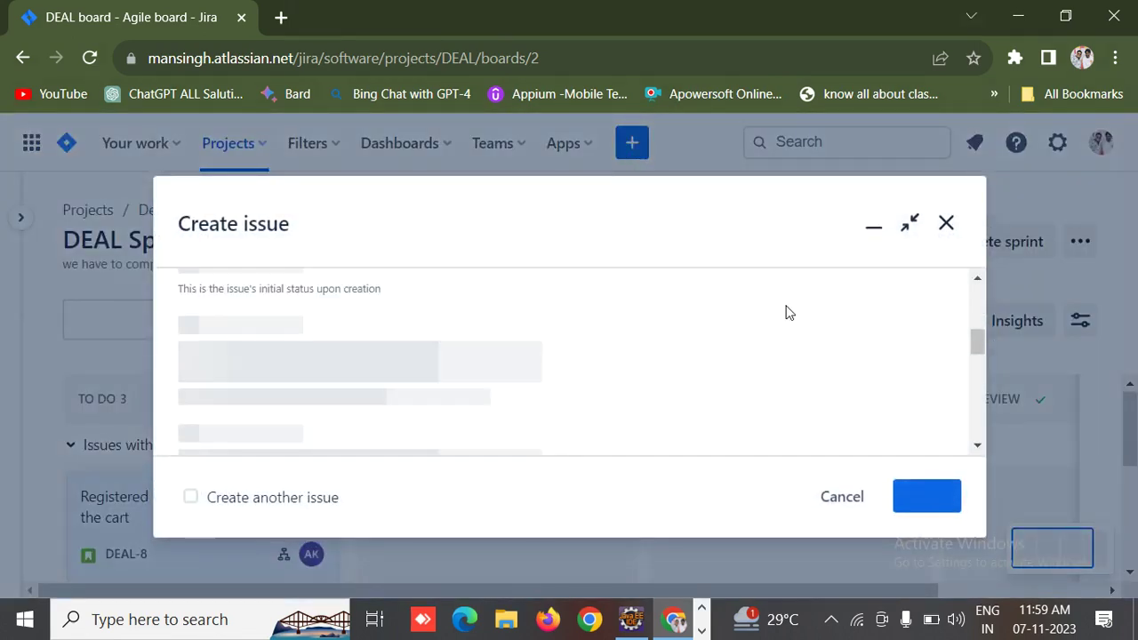
{"action": "scroll", "coordinate": [470, 361], "scroll_direction": "down", "scroll_amount": 3}
{"action": "scroll", "coordinate": [472, 369], "scroll_direction": "up", "scroll_amount": 5}
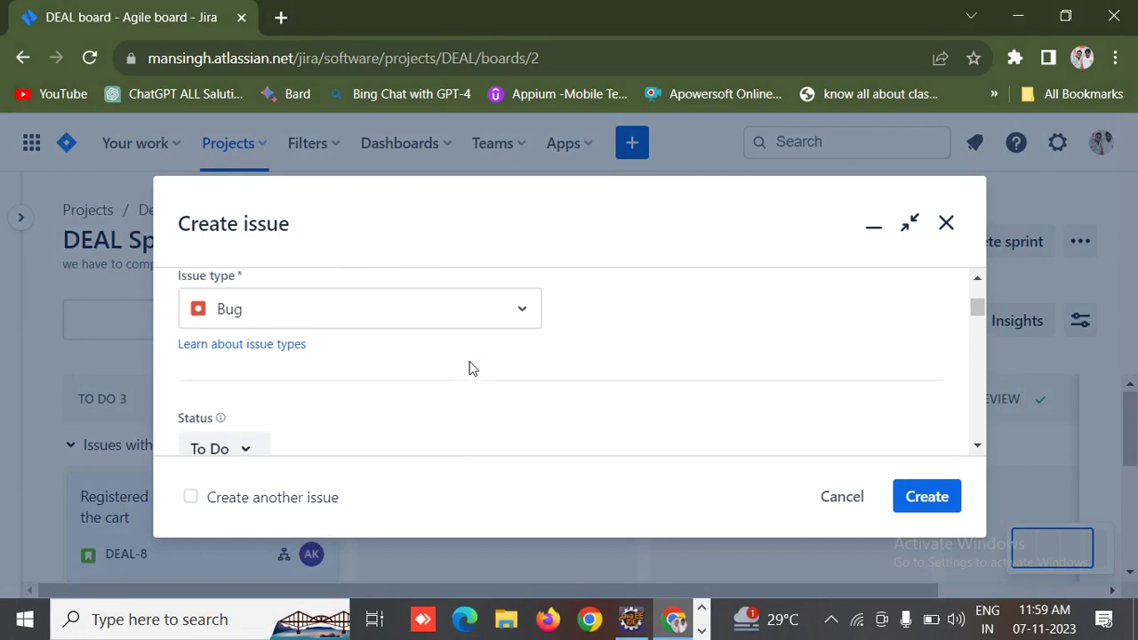
{"action": "scroll", "coordinate": [471, 369], "scroll_direction": "up", "scroll_amount": 2}
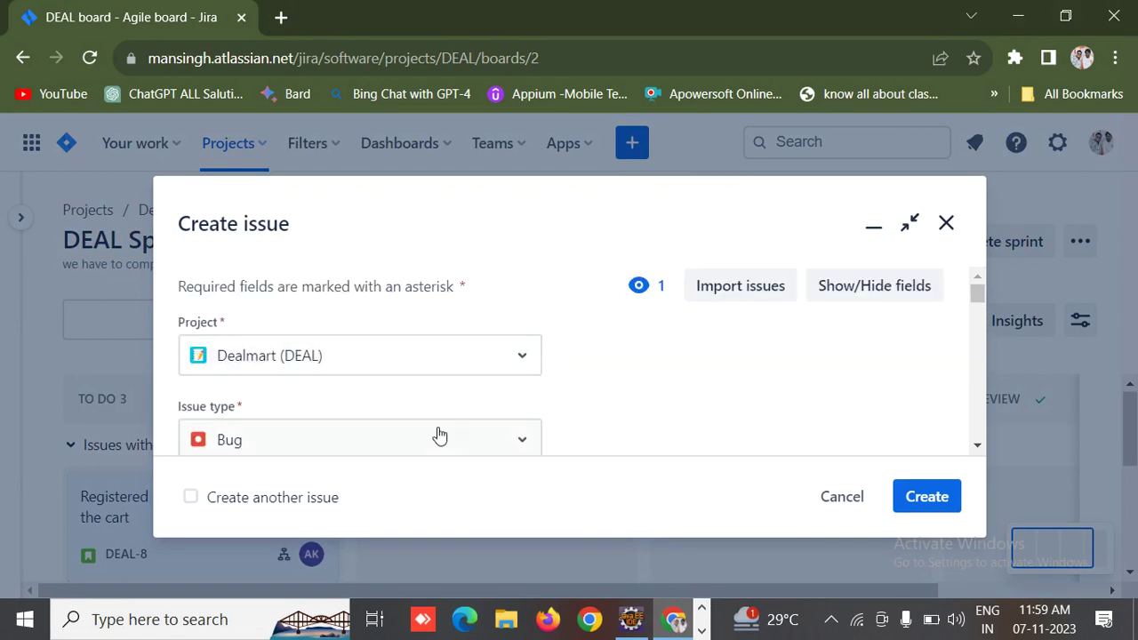
{"action": "scroll", "coordinate": [699, 386], "scroll_direction": "down", "scroll_amount": 1}
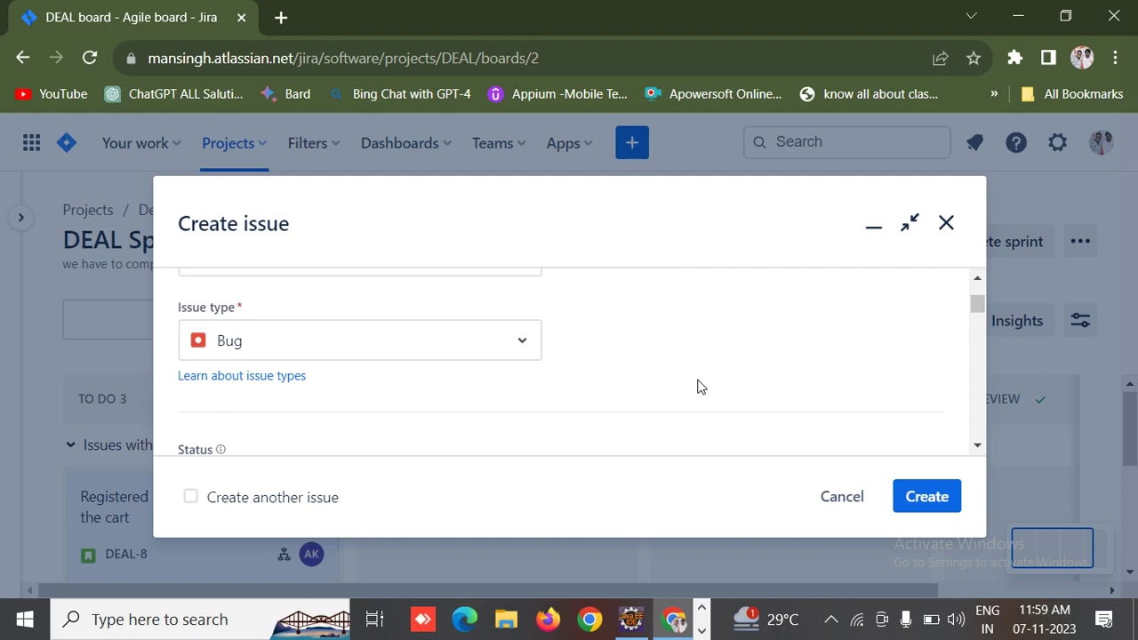
{"action": "left_click", "coordinate": [523, 346]}
{"action": "scroll", "coordinate": [645, 345], "scroll_direction": "down", "scroll_amount": 2}
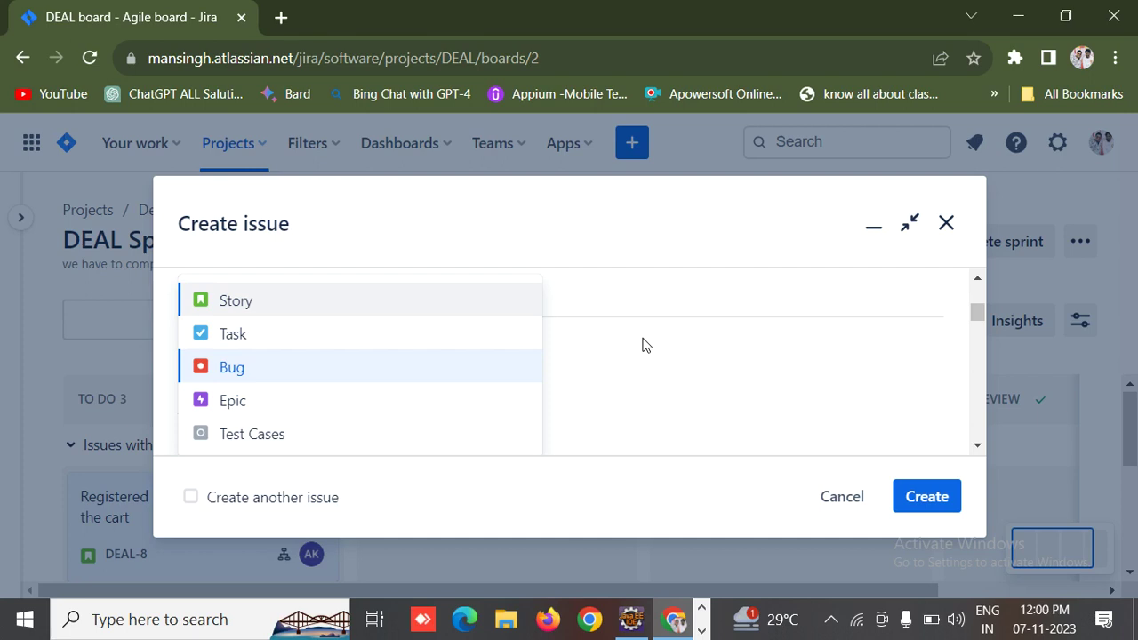
{"action": "left_click", "coordinate": [948, 224]}
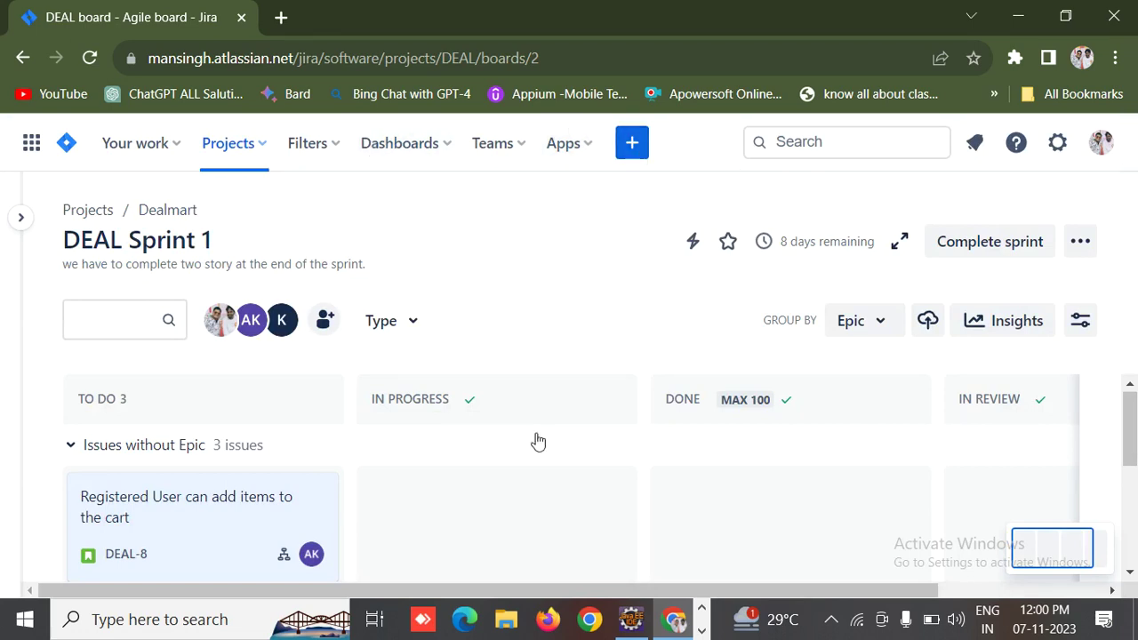
Look through the To Do stories on the DEAL Sprint 1 board, view DEAL-8 and close it.
{"action": "scroll", "coordinate": [537, 439], "scroll_direction": "down", "scroll_amount": 3}
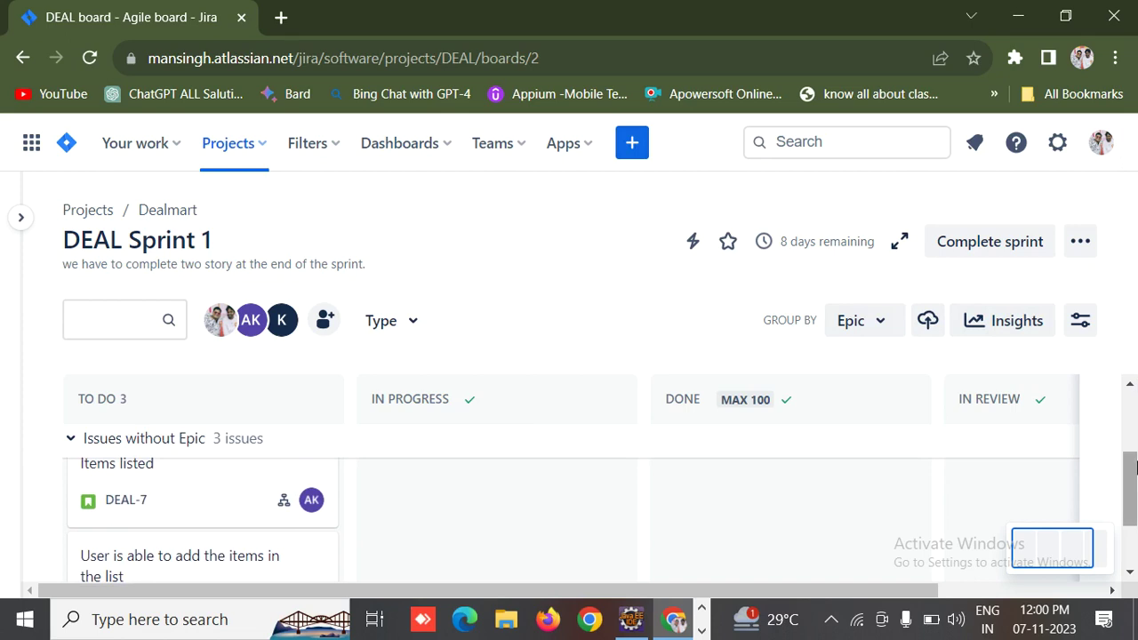
{"action": "scroll", "coordinate": [1133, 349], "scroll_direction": "up", "scroll_amount": 3}
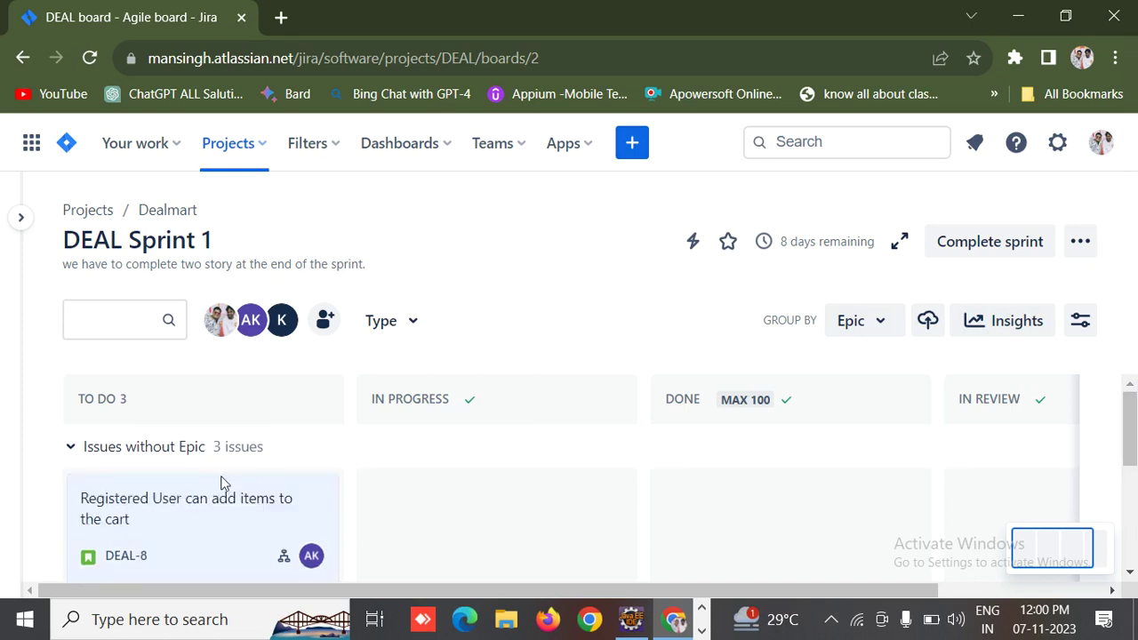
{"action": "left_click", "coordinate": [183, 503]}
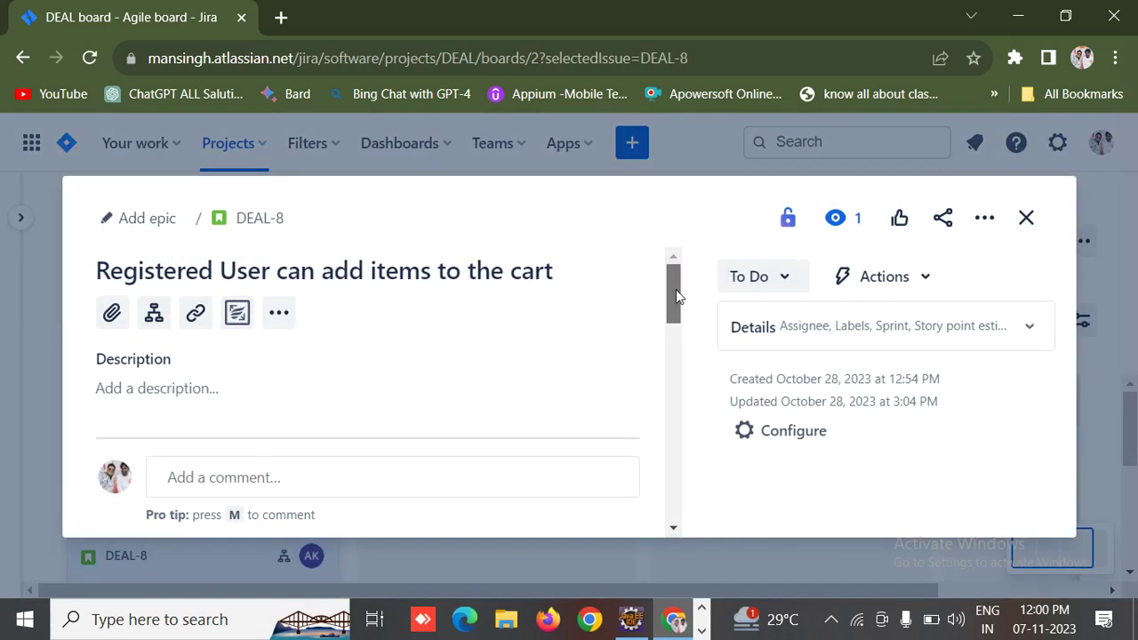
{"action": "left_click", "coordinate": [1027, 217]}
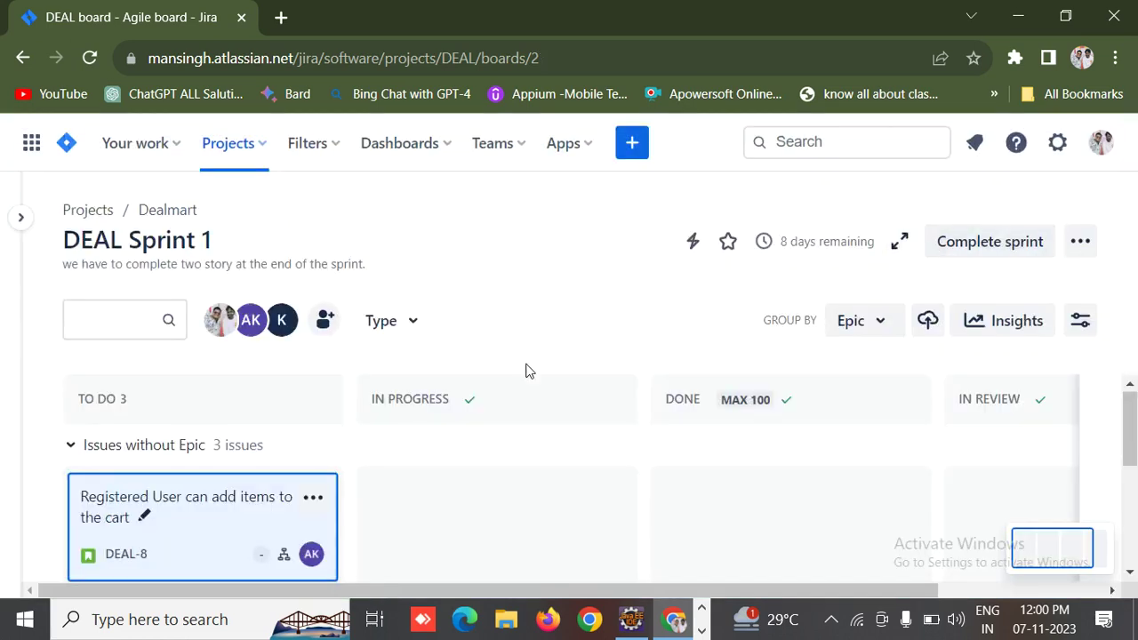
Open the Dealmart project's backlog and look over its sprint contents.
{"action": "left_click", "coordinate": [20, 218]}
{"action": "scroll", "coordinate": [122, 495], "scroll_direction": "down", "scroll_amount": 2}
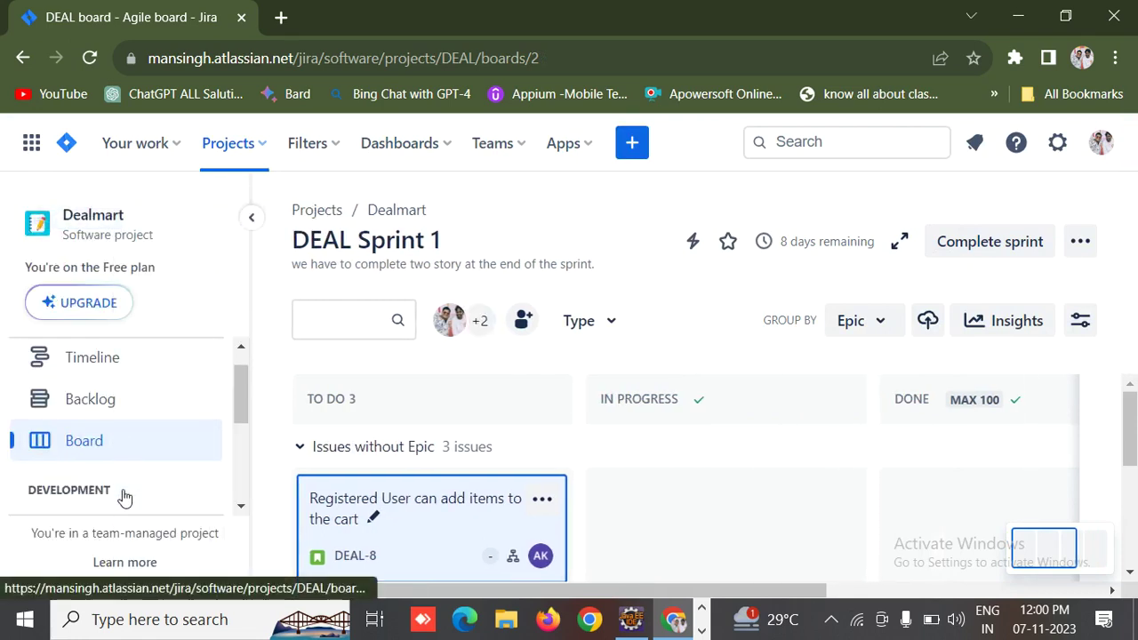
{"action": "scroll", "coordinate": [121, 495], "scroll_direction": "up", "scroll_amount": 1}
{"action": "left_click", "coordinate": [98, 405]}
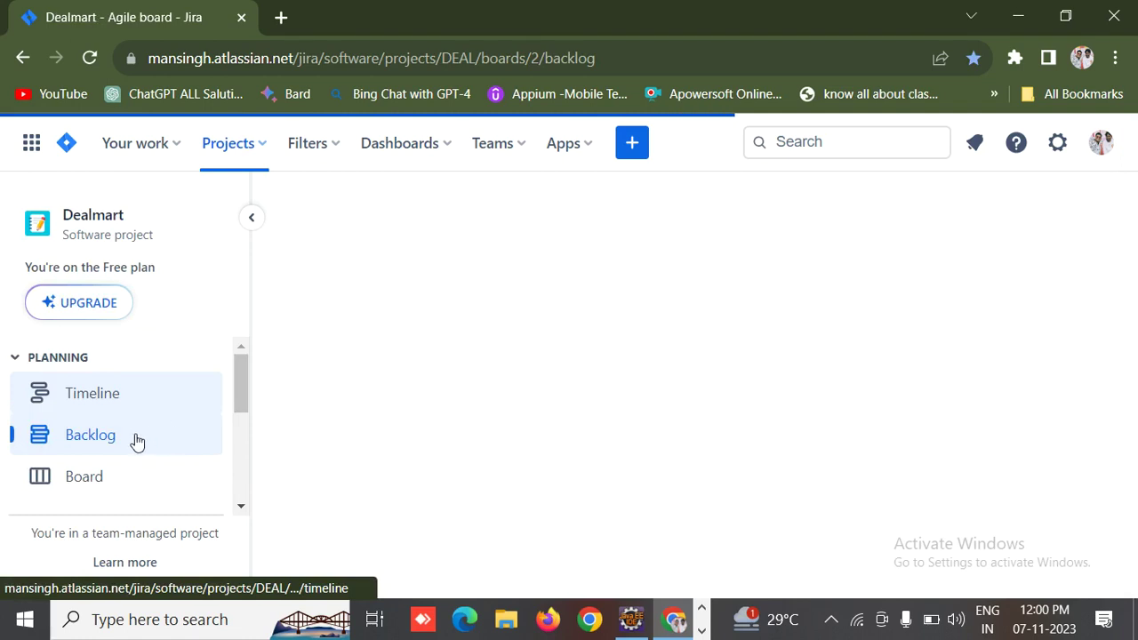
{"action": "scroll", "coordinate": [250, 478], "scroll_direction": "down", "scroll_amount": 2}
{"action": "scroll", "coordinate": [253, 489], "scroll_direction": "down", "scroll_amount": 1}
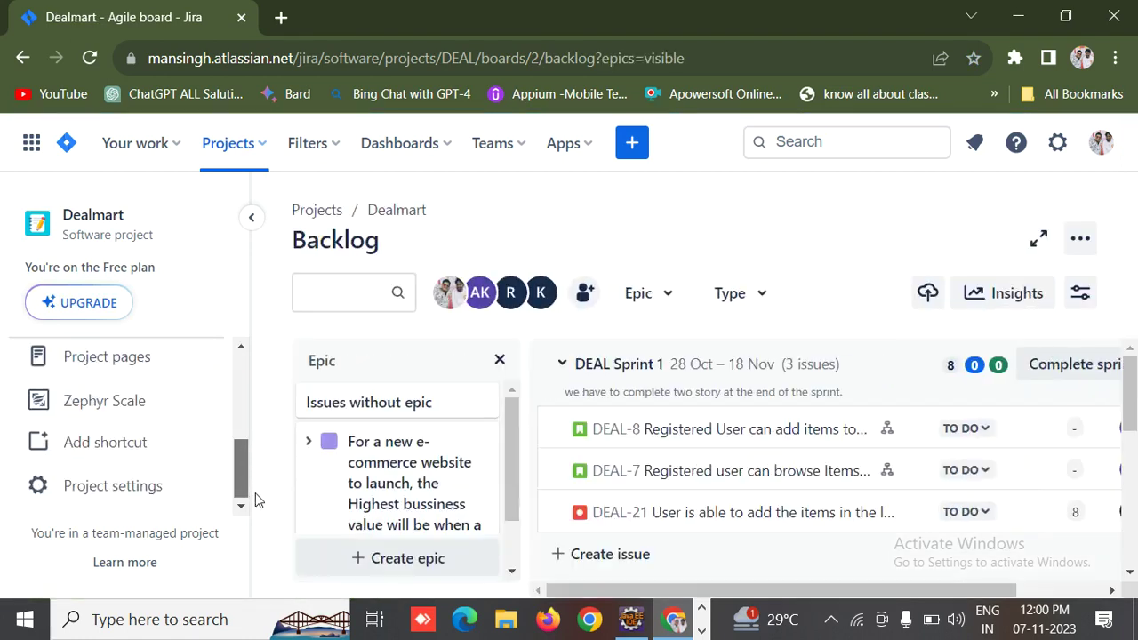
{"action": "scroll", "coordinate": [245, 467], "scroll_direction": "up", "scroll_amount": 1}
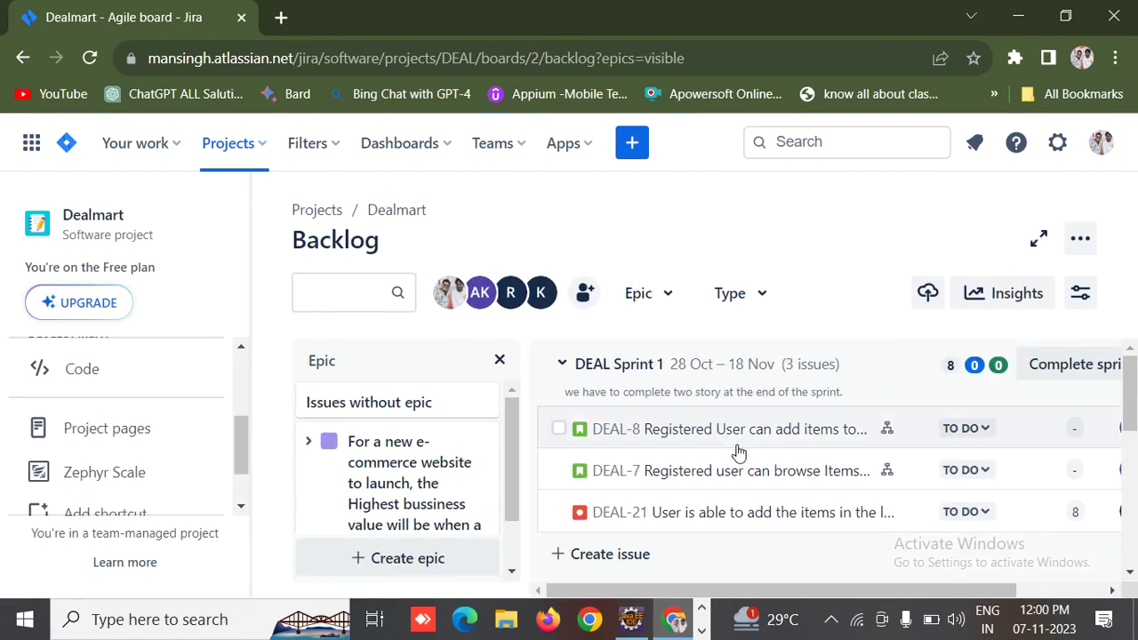
{"action": "scroll", "coordinate": [737, 453], "scroll_direction": "down", "scroll_amount": 1}
{"action": "left_click_drag", "start_coordinate": [1131, 409], "coordinate": [1128, 402]}
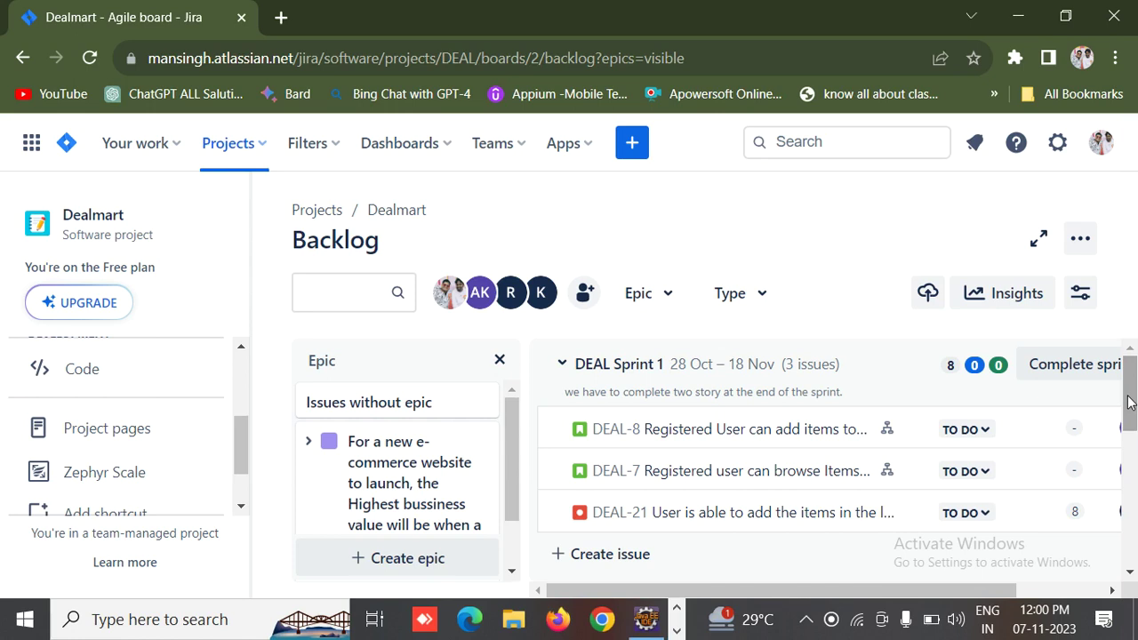
Enlarge the backlog page and collapse the DEAL Sprint 1 section.
{"action": "key", "text": "ctrl+plus"}
{"action": "key", "text": "ctrl+plus"}
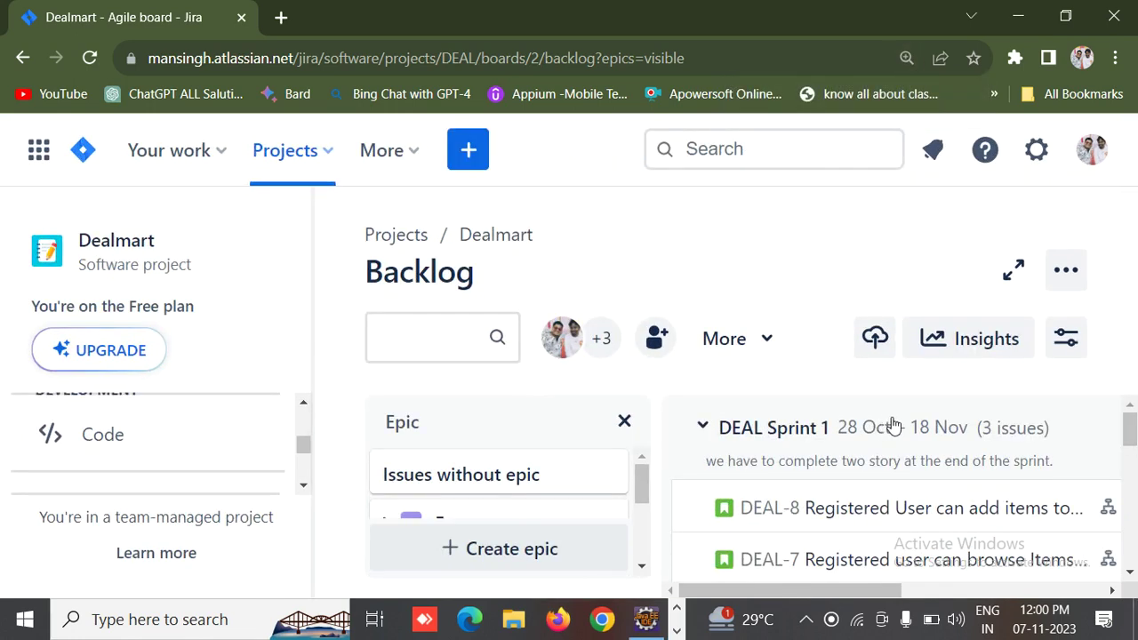
{"action": "left_click", "coordinate": [1064, 427]}
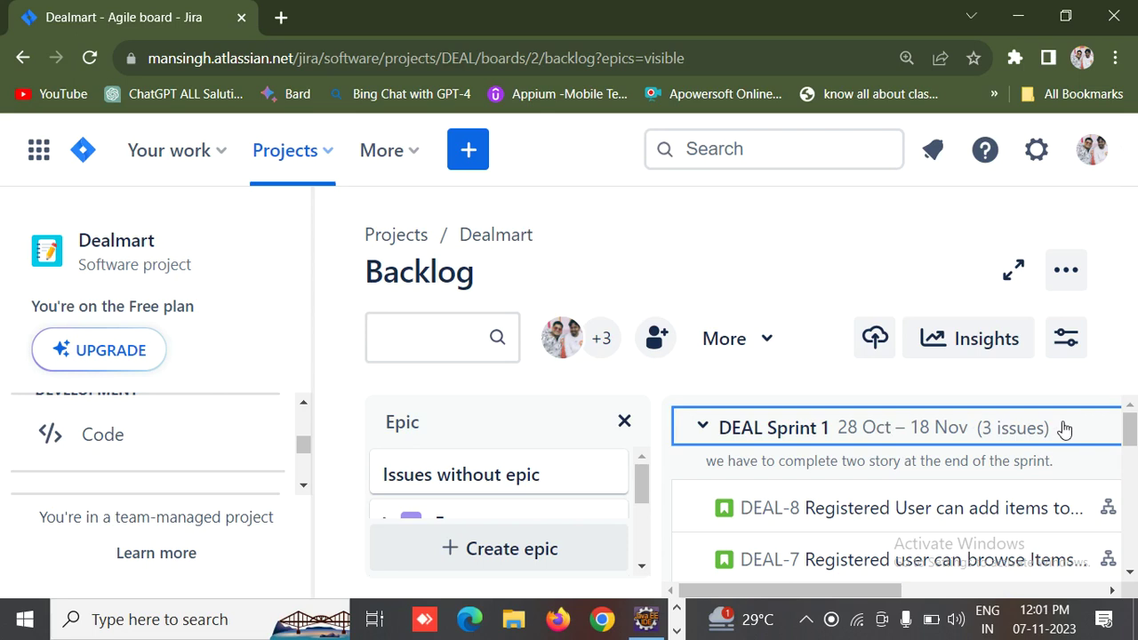
{"action": "left_click", "coordinate": [898, 428]}
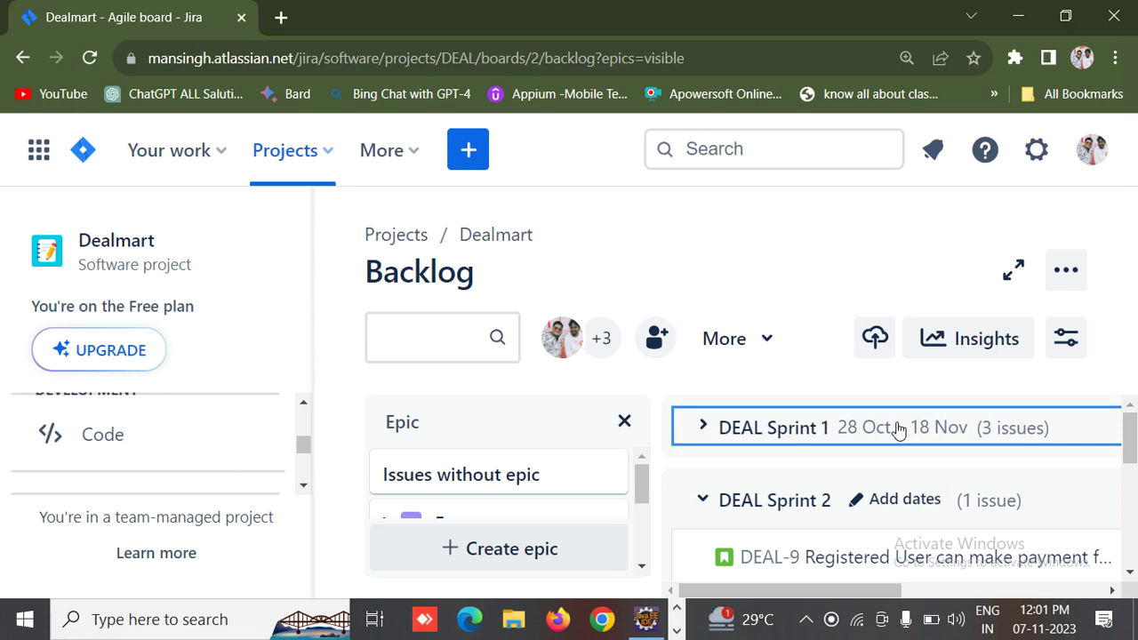
Try to move the DEAL-9 story from DEAL Sprint 2 into DEAL Sprint 1, and cancel the move.
{"action": "scroll", "coordinate": [898, 430], "scroll_direction": "down", "scroll_amount": 3}
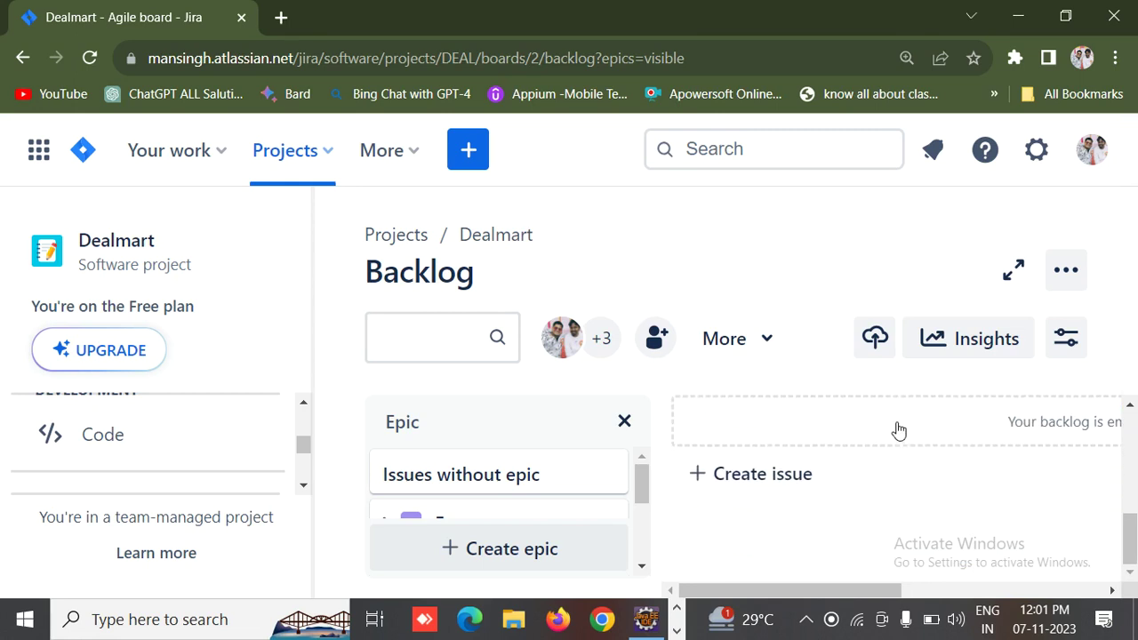
{"action": "scroll", "coordinate": [898, 429], "scroll_direction": "up", "scroll_amount": 2}
{"action": "scroll", "coordinate": [898, 429], "scroll_direction": "down", "scroll_amount": 4}
{"action": "scroll", "coordinate": [898, 429], "scroll_direction": "up", "scroll_amount": 1}
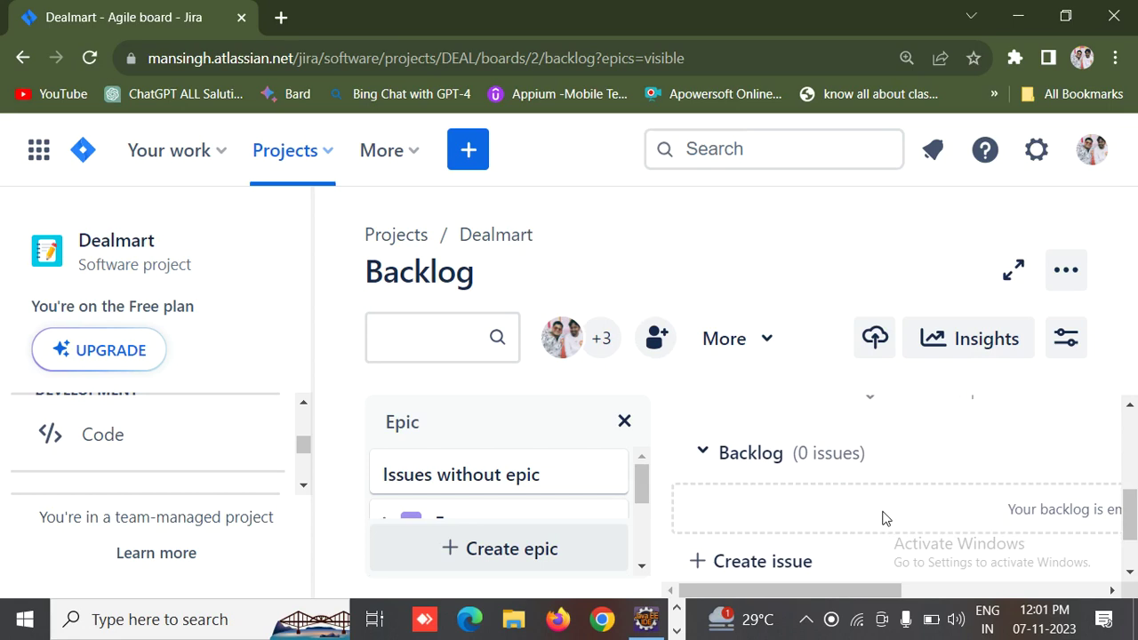
{"action": "scroll", "coordinate": [885, 518], "scroll_direction": "up", "scroll_amount": 5}
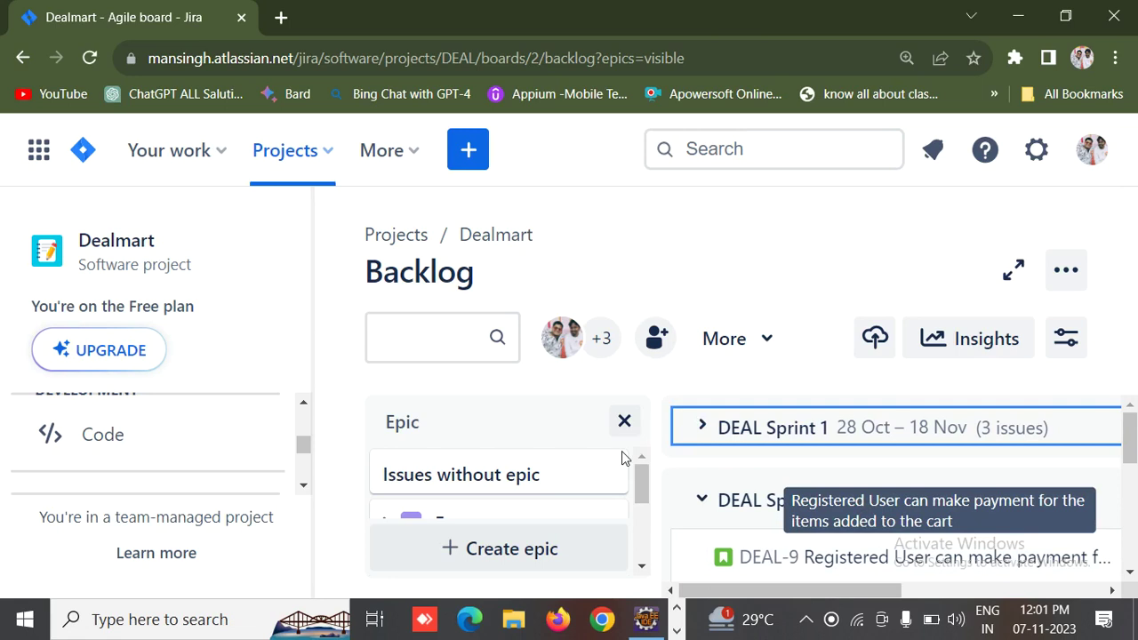
{"action": "left_click_drag", "start_coordinate": [846, 570], "coordinate": [795, 426]}
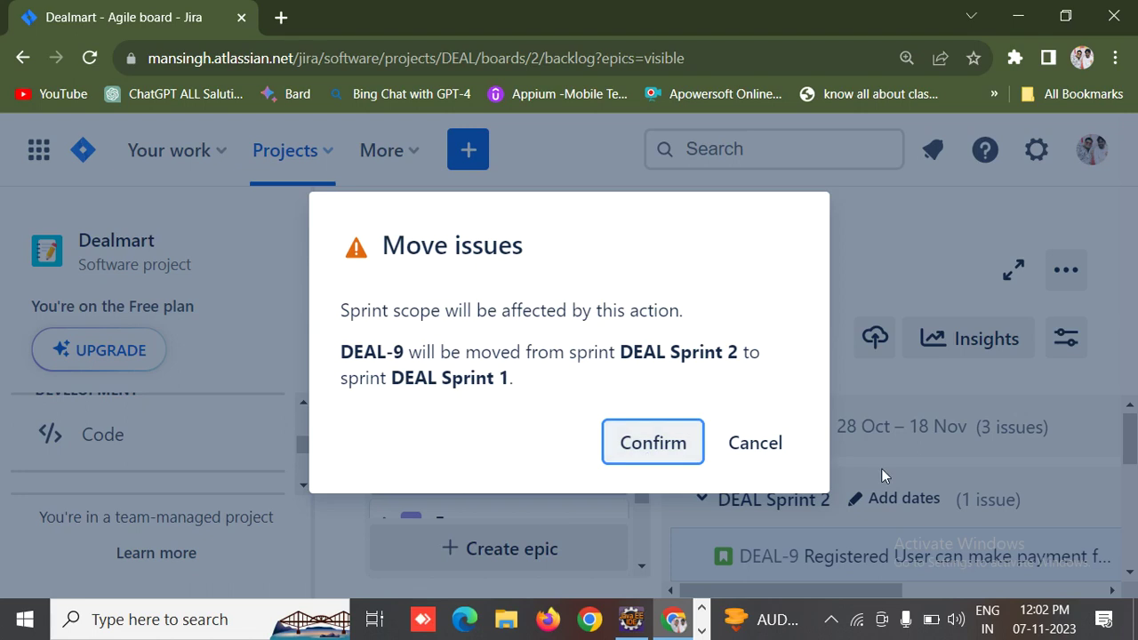
{"action": "left_click", "coordinate": [755, 444]}
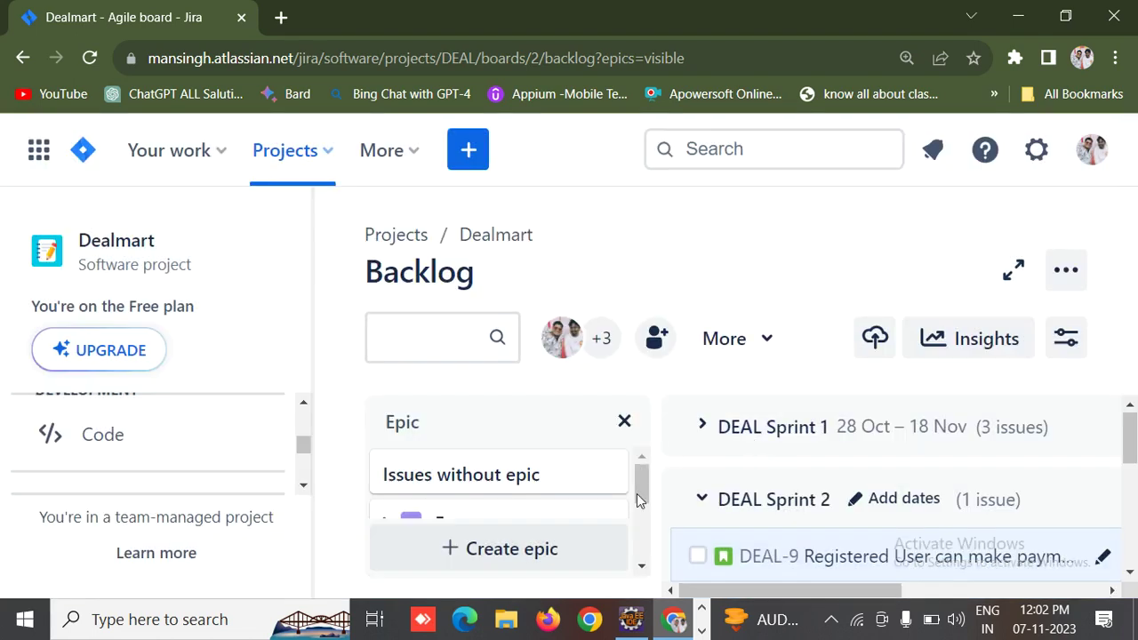
Open the DEAL-9 payment story from DEAL Sprint 2 and examine its status, description and details.
{"action": "left_click", "coordinate": [761, 566]}
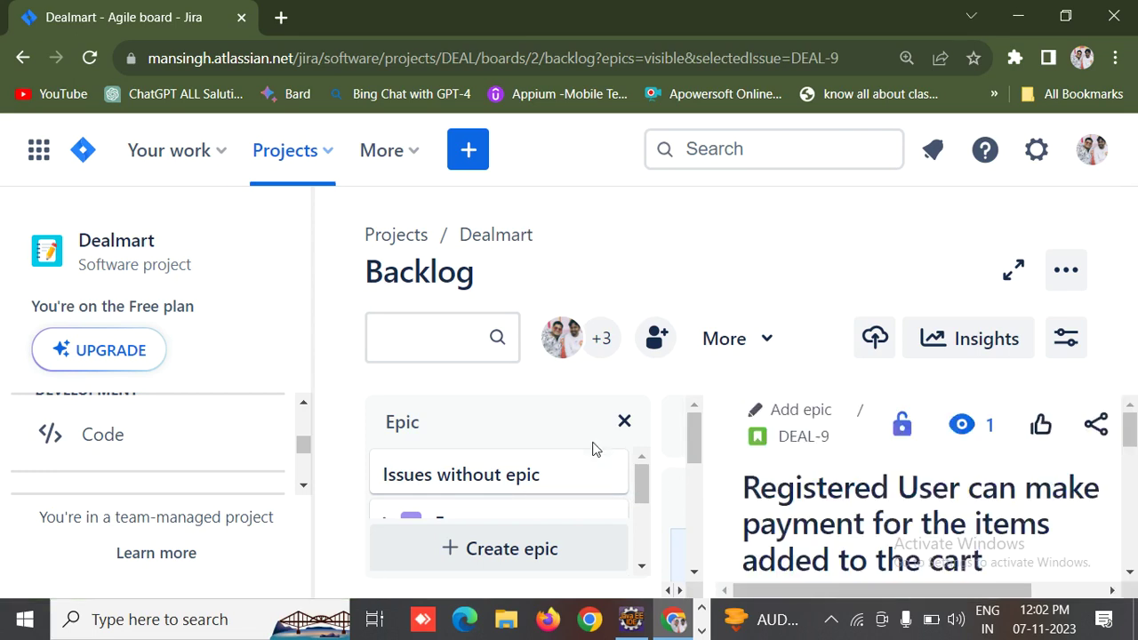
{"action": "scroll", "coordinate": [1135, 447], "scroll_direction": "down", "scroll_amount": 1}
{"action": "scroll", "coordinate": [1133, 447], "scroll_direction": "up", "scroll_amount": 1}
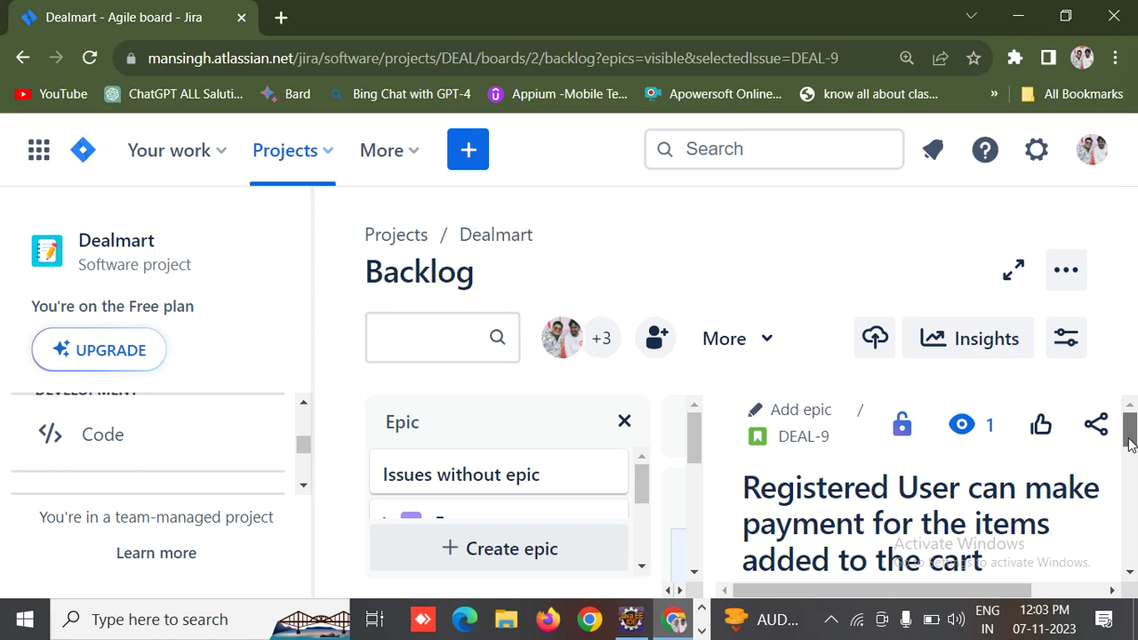
{"action": "left_click_drag", "start_coordinate": [1129, 442], "coordinate": [1116, 481]}
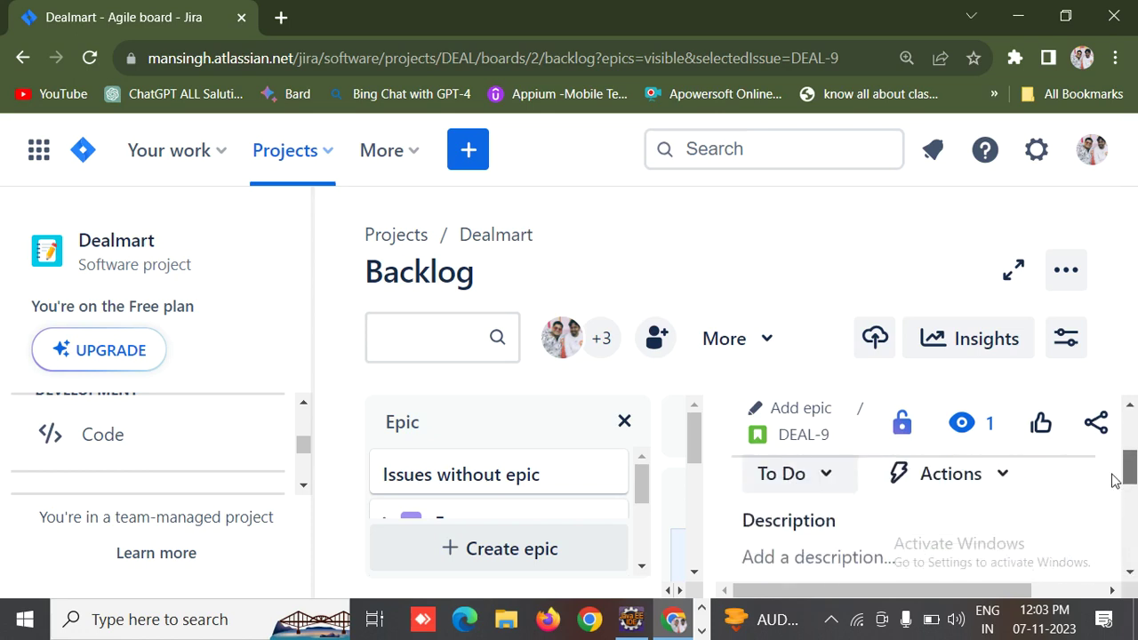
{"action": "scroll", "coordinate": [1116, 481], "scroll_direction": "down", "scroll_amount": 1}
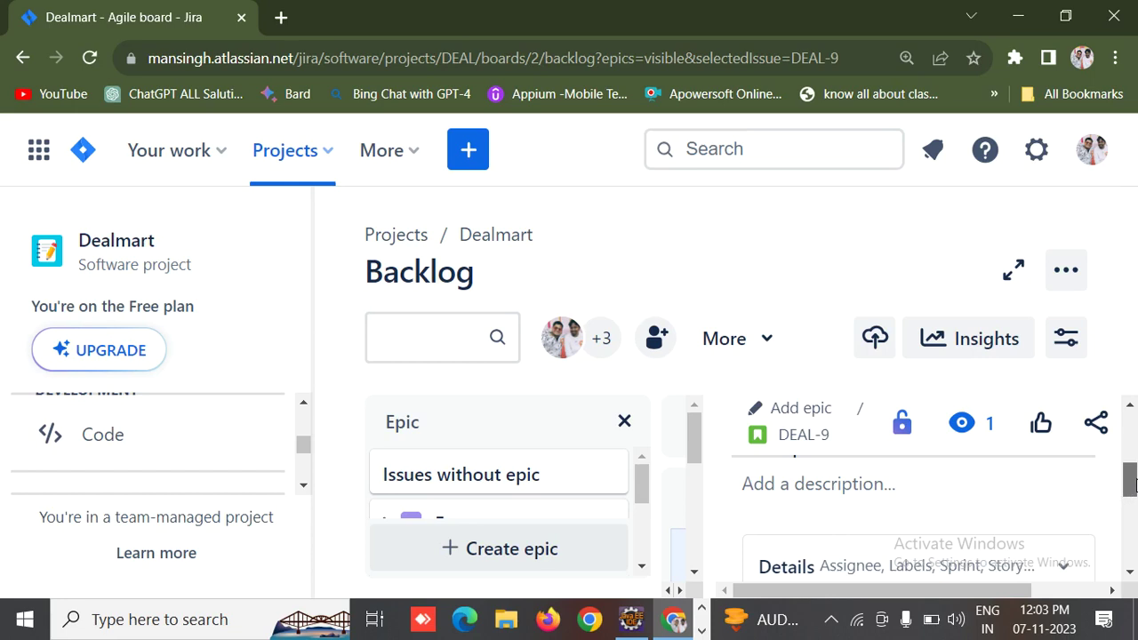
{"action": "scroll", "coordinate": [1133, 470], "scroll_direction": "up", "scroll_amount": 1}
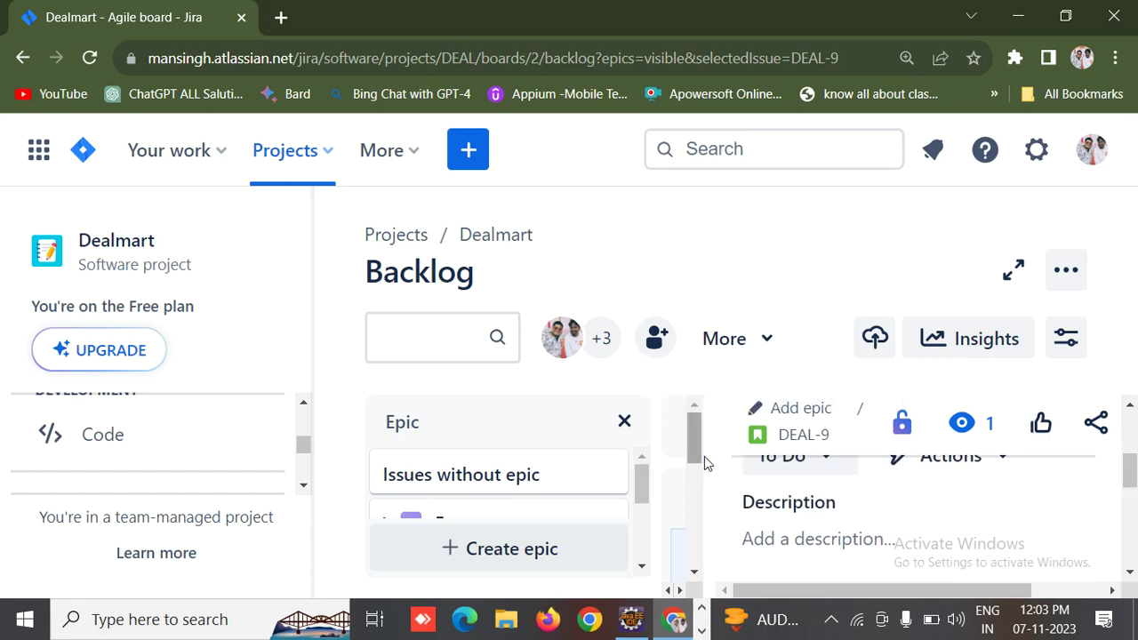
{"action": "left_click_drag", "start_coordinate": [705, 459], "coordinate": [556, 438]}
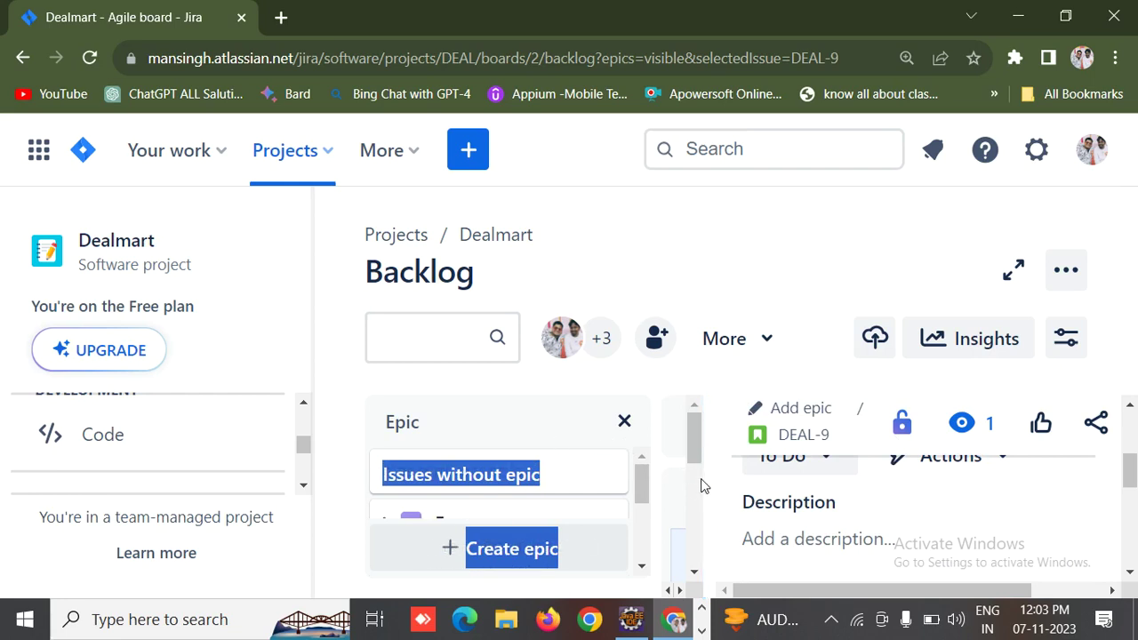
Expand the backlog to full-screen view and look over the title and status of the DEAL-9 story.
{"action": "left_click", "coordinate": [701, 477]}
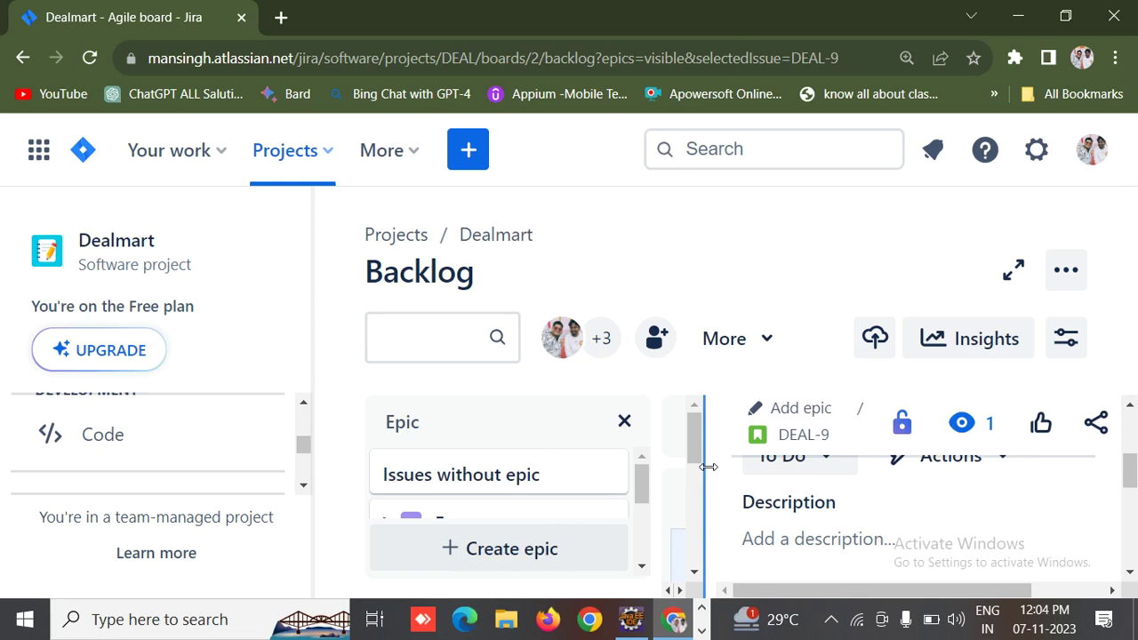
{"action": "right_click", "coordinate": [697, 476]}
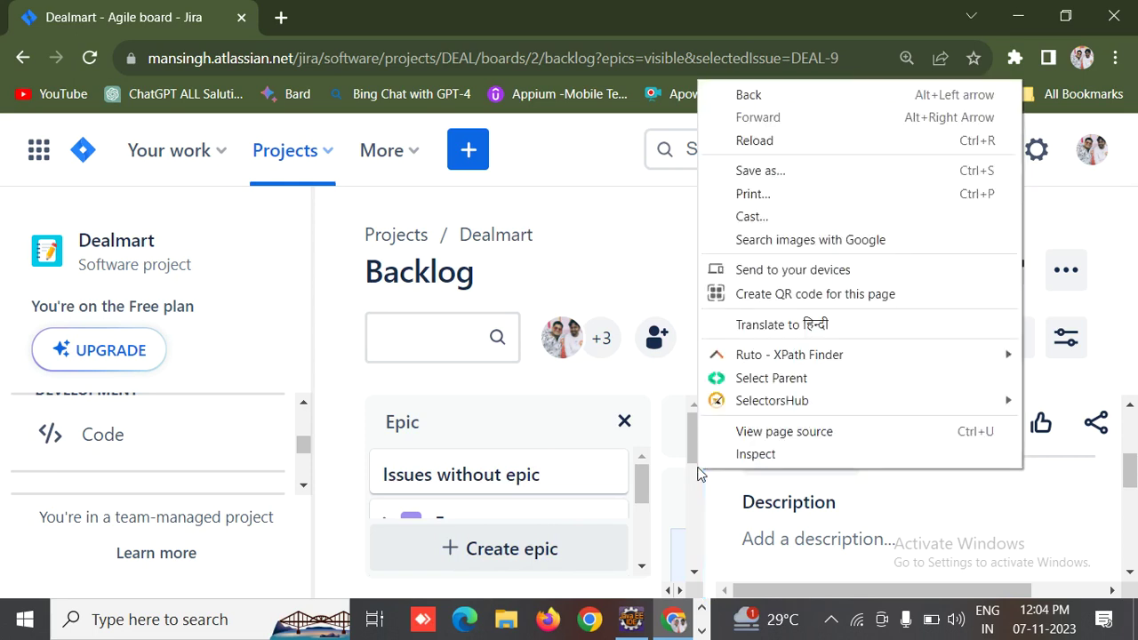
{"action": "left_click", "coordinate": [698, 496]}
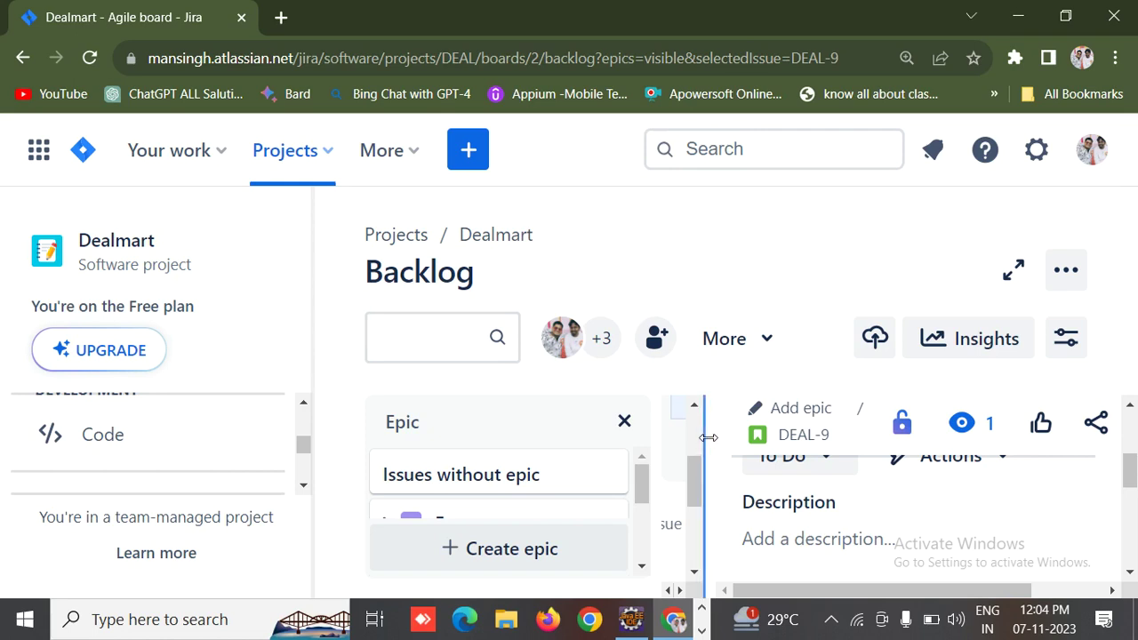
{"action": "left_click", "coordinate": [1014, 271]}
{"action": "scroll", "coordinate": [725, 491], "scroll_direction": "down", "scroll_amount": 1}
{"action": "scroll", "coordinate": [725, 491], "scroll_direction": "up", "scroll_amount": 3}
{"action": "scroll", "coordinate": [725, 491], "scroll_direction": "down", "scroll_amount": 1}
{"action": "scroll", "coordinate": [724, 493], "scroll_direction": "up", "scroll_amount": 2}
{"action": "scroll", "coordinate": [729, 490], "scroll_direction": "down", "scroll_amount": 1}
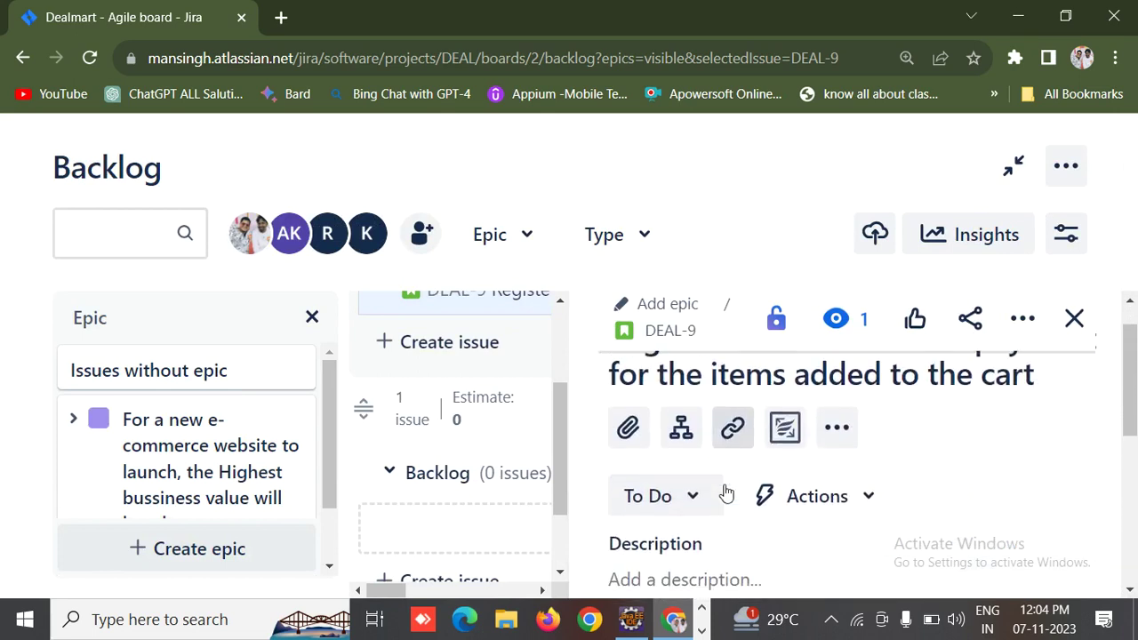
{"action": "scroll", "coordinate": [726, 493], "scroll_direction": "down", "scroll_amount": 1}
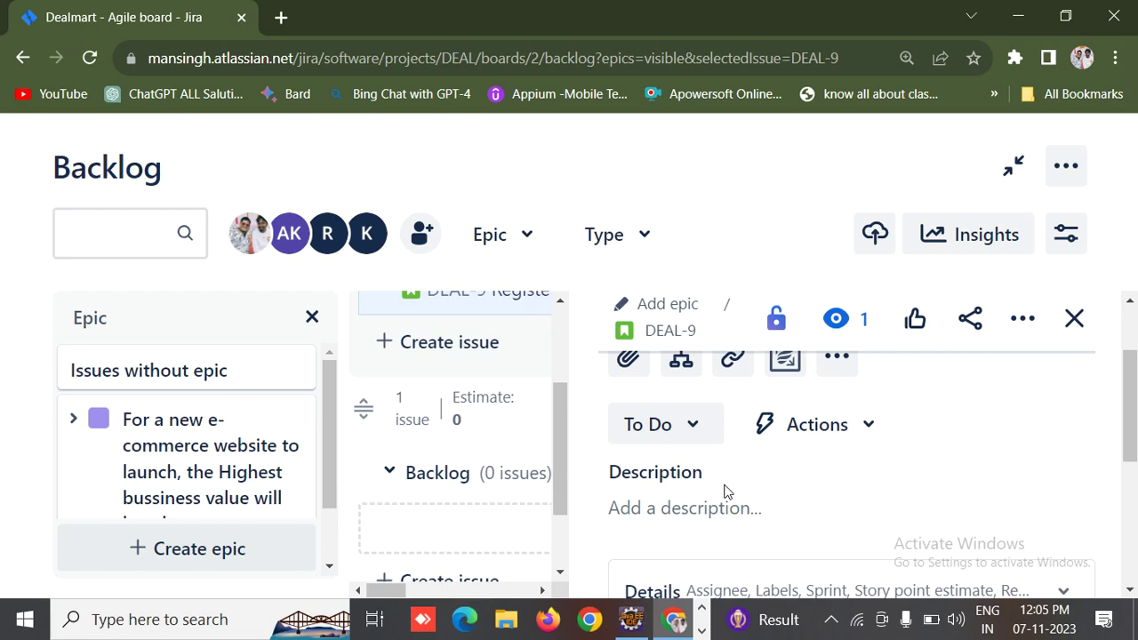
{"action": "left_click", "coordinate": [680, 627]}
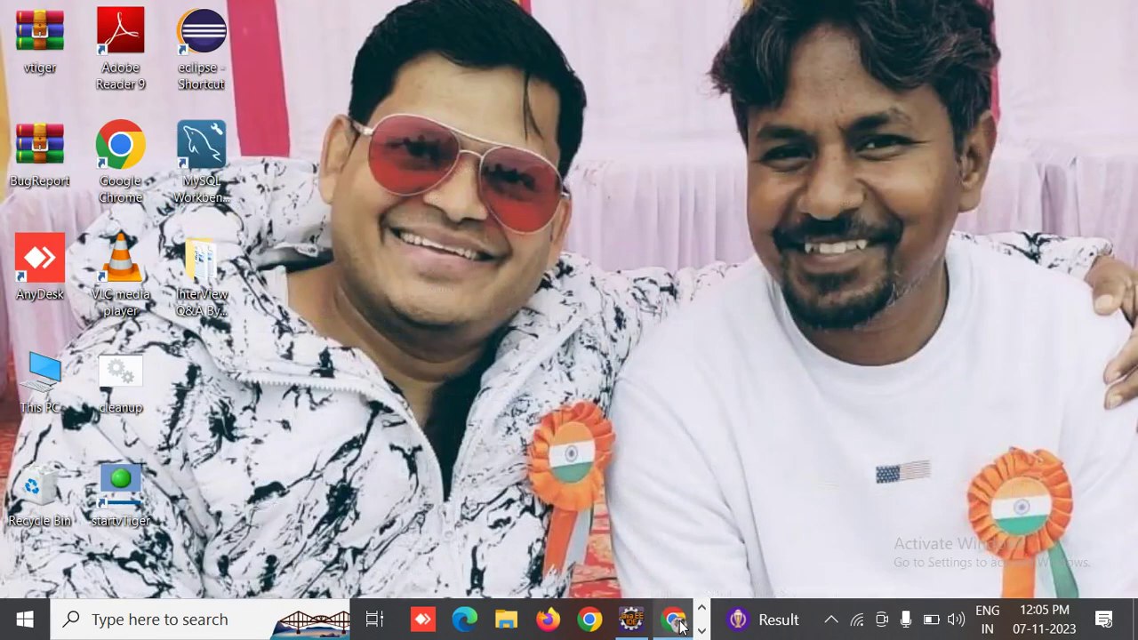
{"action": "left_click", "coordinate": [680, 627]}
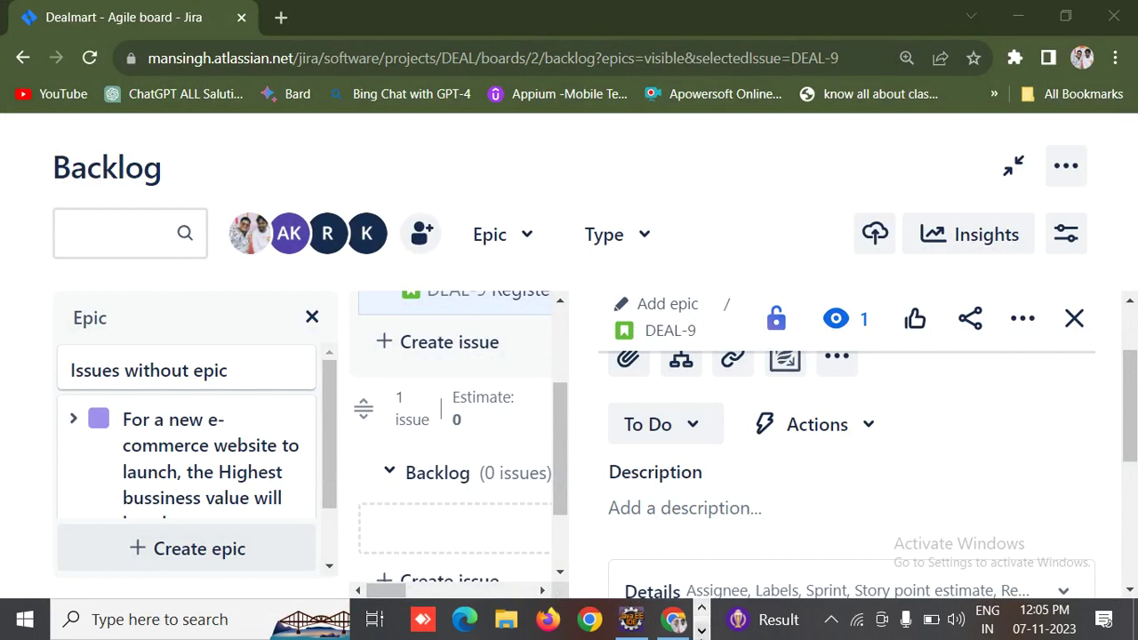
{"action": "left_click", "coordinate": [702, 630]}
{"action": "left_click", "coordinate": [427, 620]}
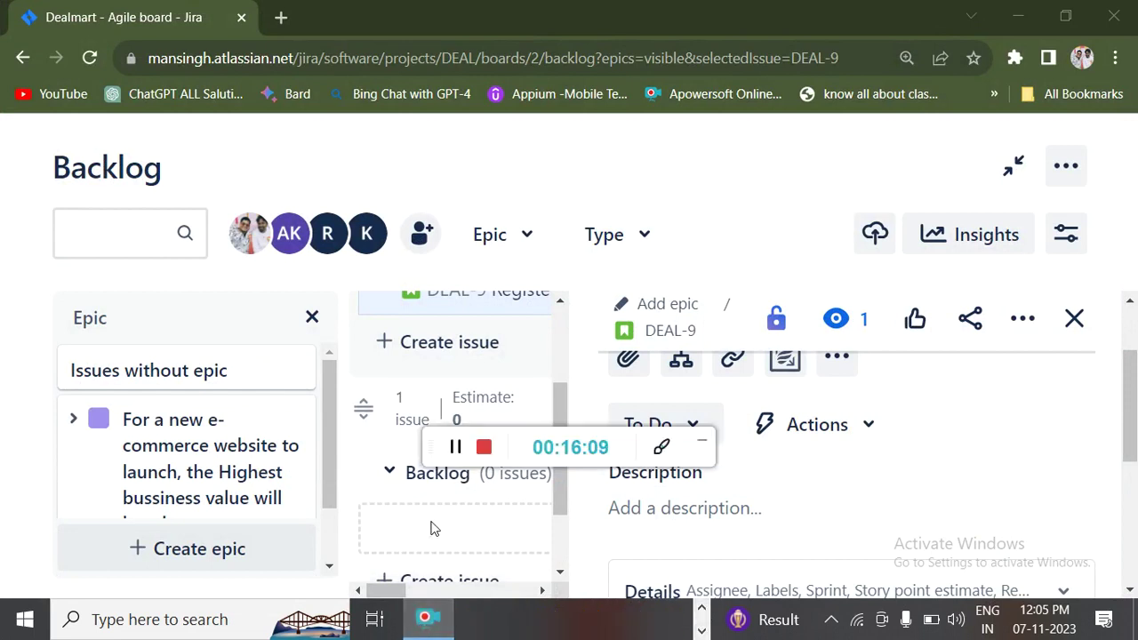
{"action": "left_click", "coordinate": [702, 451]}
Examine the DEAL-9 story's details and activity, and open the workflow diagram for its status.
{"action": "scroll", "coordinate": [721, 528], "scroll_direction": "down", "scroll_amount": 2}
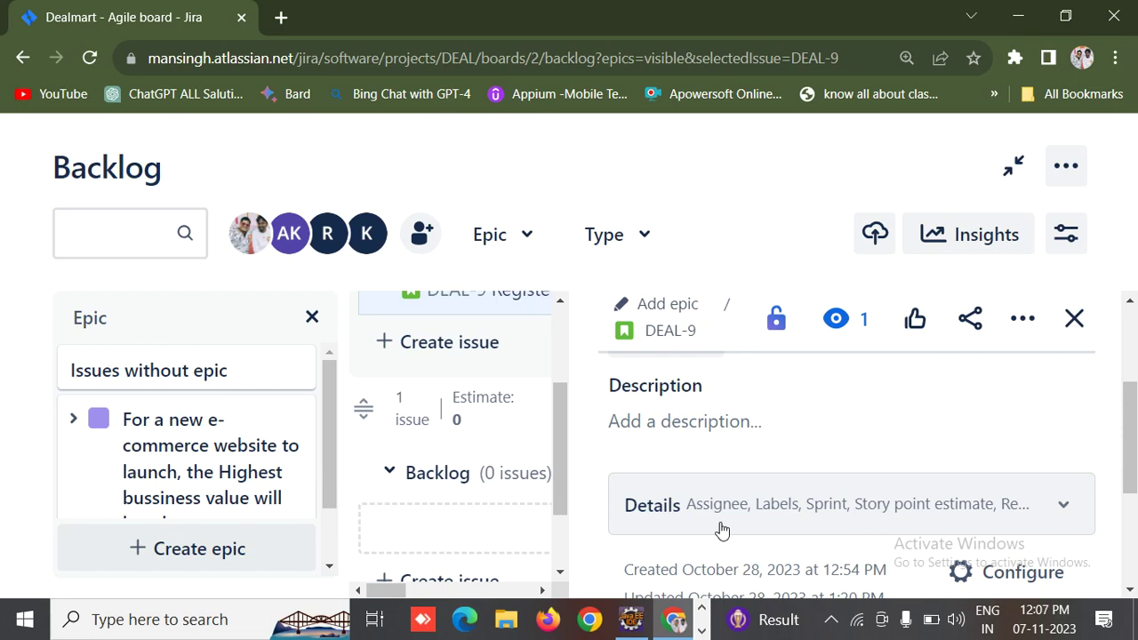
{"action": "scroll", "coordinate": [722, 530], "scroll_direction": "down", "scroll_amount": 3}
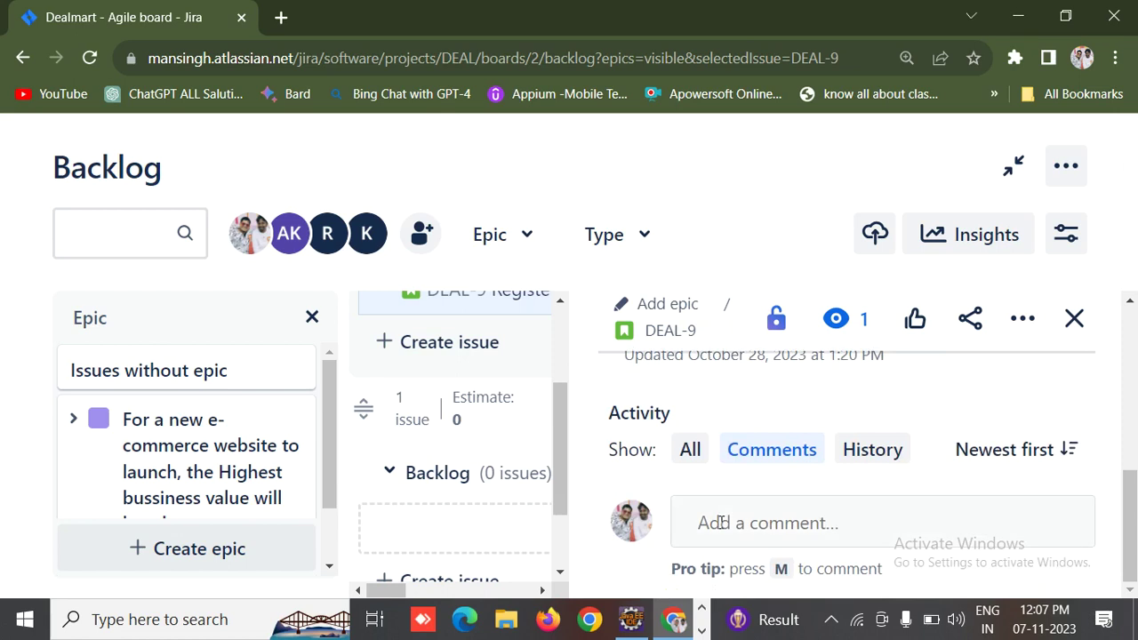
{"action": "scroll", "coordinate": [722, 525], "scroll_direction": "up", "scroll_amount": 5}
{"action": "scroll", "coordinate": [723, 530], "scroll_direction": "down", "scroll_amount": 2}
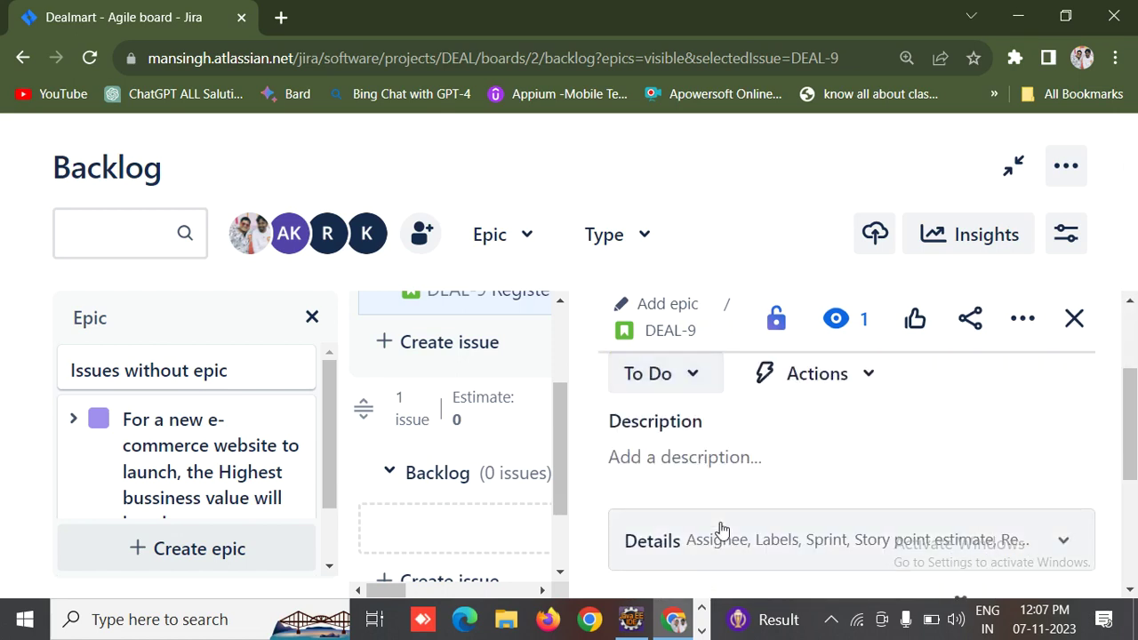
{"action": "scroll", "coordinate": [723, 530], "scroll_direction": "up", "scroll_amount": 1}
{"action": "left_click", "coordinate": [692, 418]}
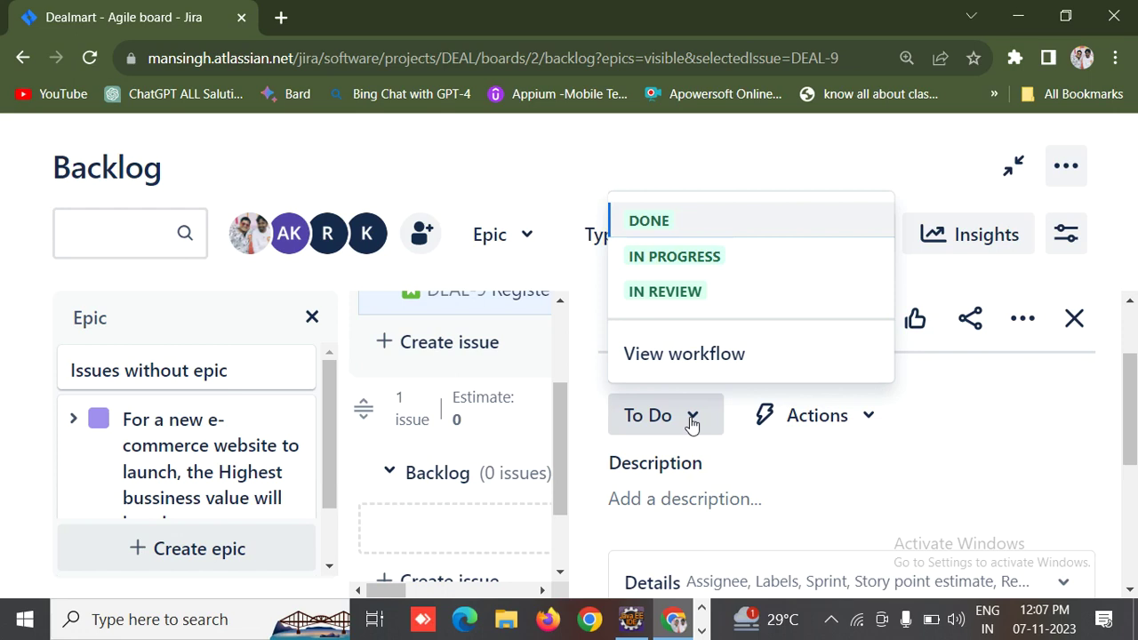
{"action": "left_click", "coordinate": [670, 354]}
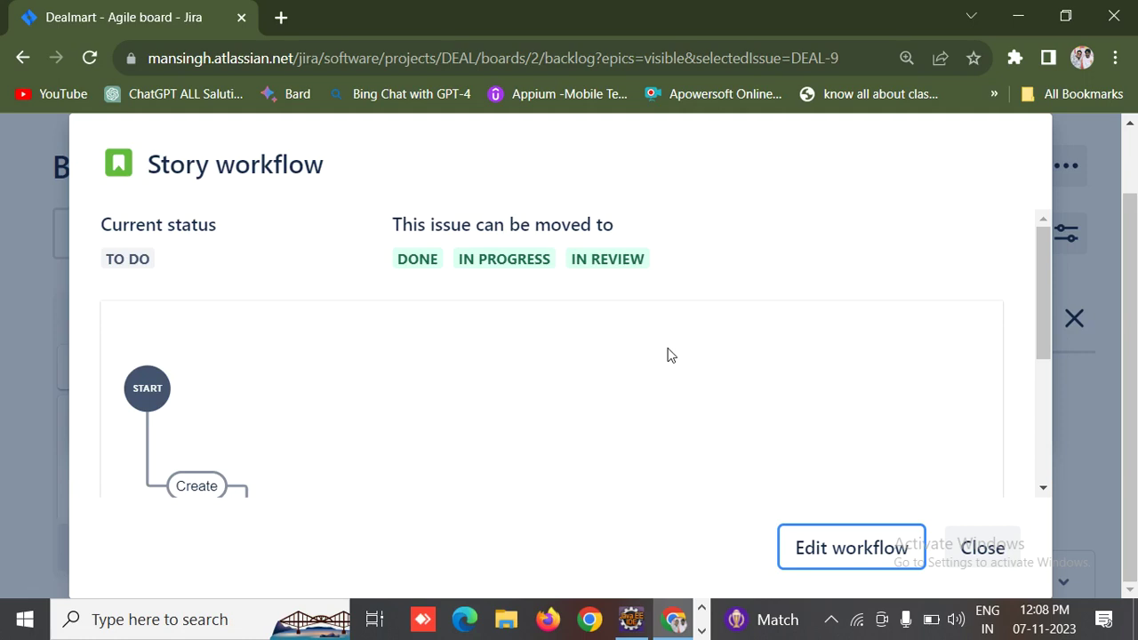
Search for Paint in Windows and open it with a blank canvas.
{"action": "left_click", "coordinate": [198, 617]}
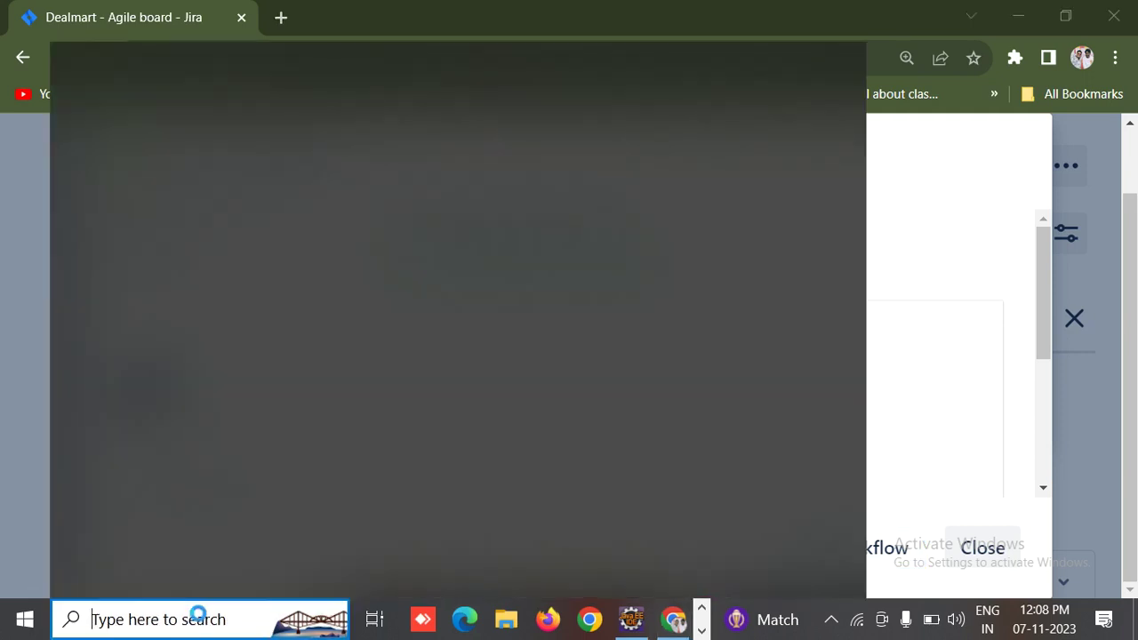
{"action": "type", "text": "no"}
{"action": "key", "text": "BackSpace"}
{"action": "type", "text": "pain"}
{"action": "key", "text": "Escape"}
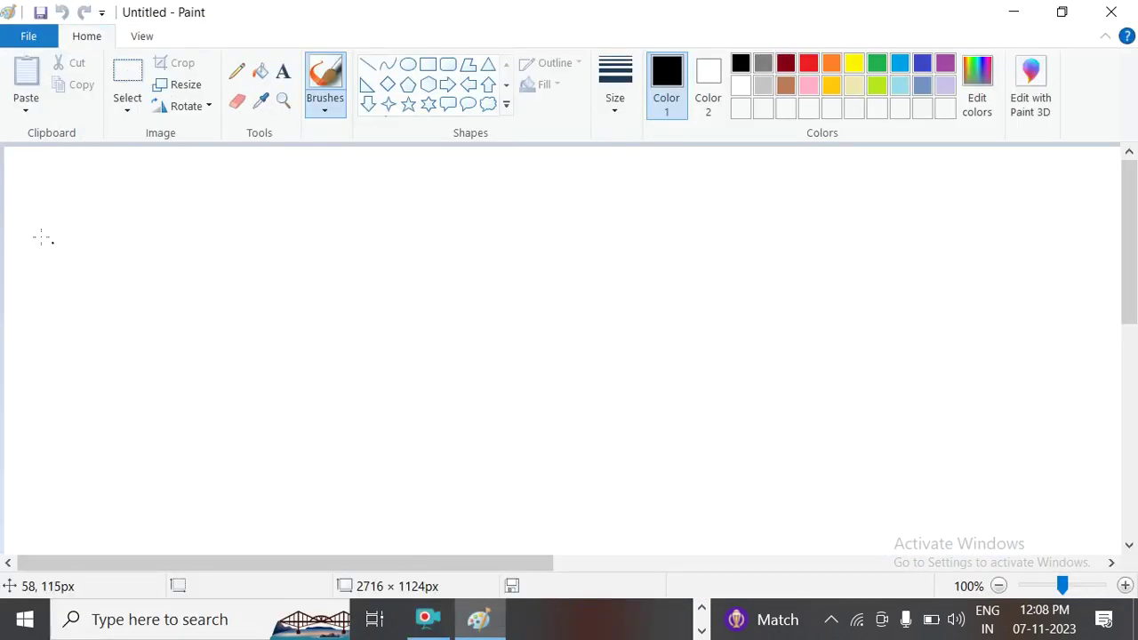
Write the text "To Do>>In Progress>>" with the Text tool in the upper part of the canvas.
{"action": "left_click", "coordinate": [250, 239]}
{"action": "left_click", "coordinate": [282, 72]}
{"action": "left_click", "coordinate": [216, 237]}
{"action": "type", "text": "To Do>>"}
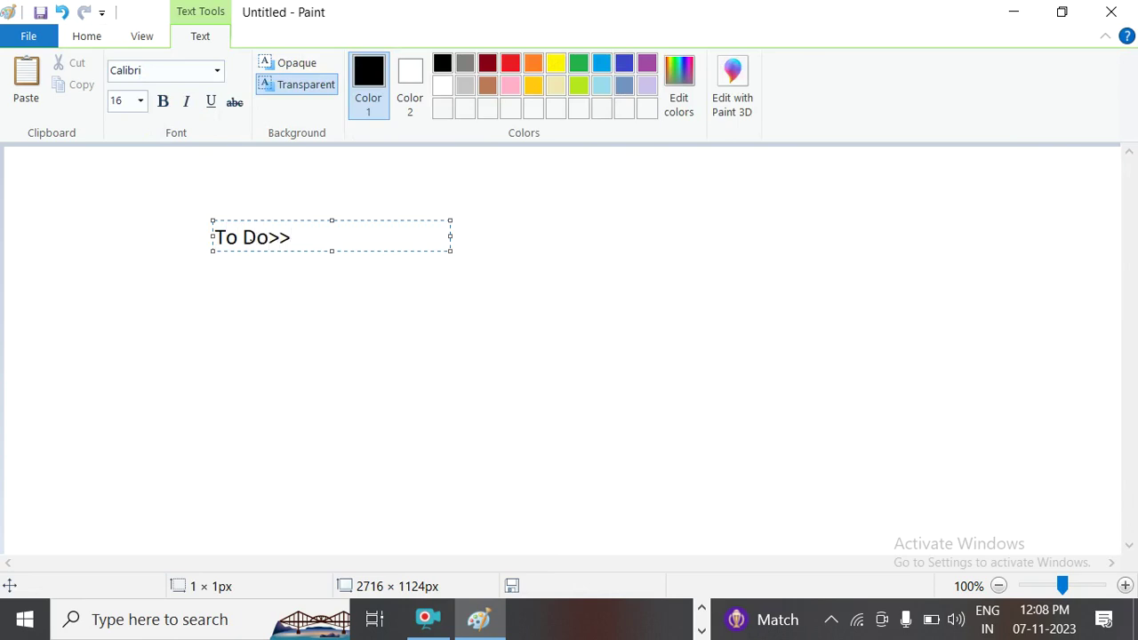
{"action": "type", "text": "In Progress>>"}
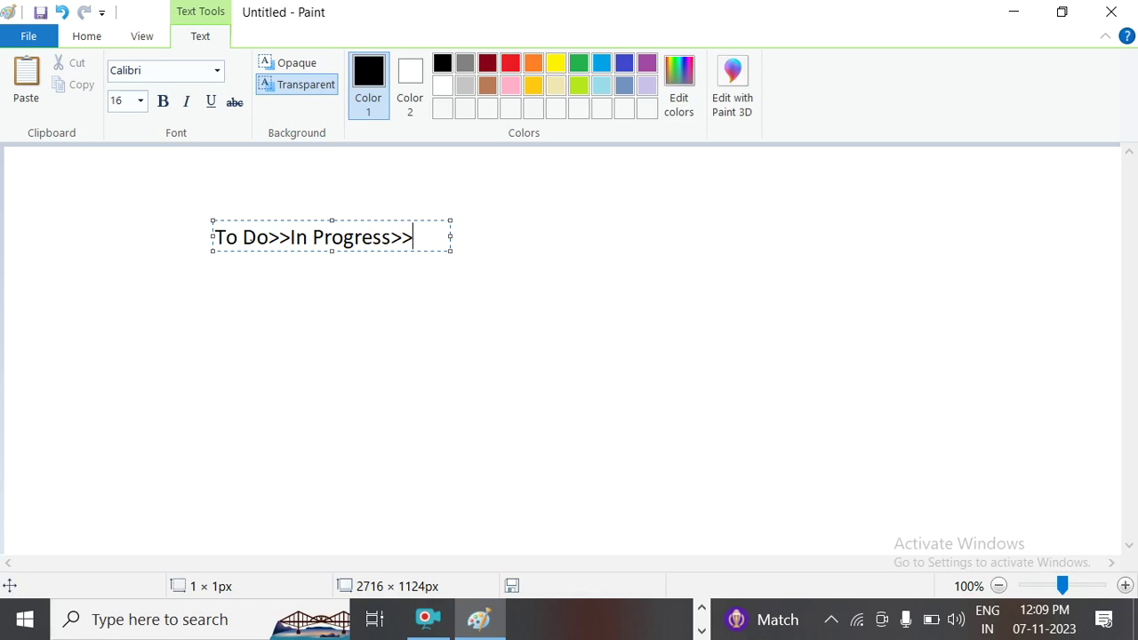
Add the text "Unassined>>" in front of "To Do>>" and enlarge its text box past the end of the status line.
{"action": "left_click", "coordinate": [203, 237]}
{"action": "left_click", "coordinate": [203, 237]}
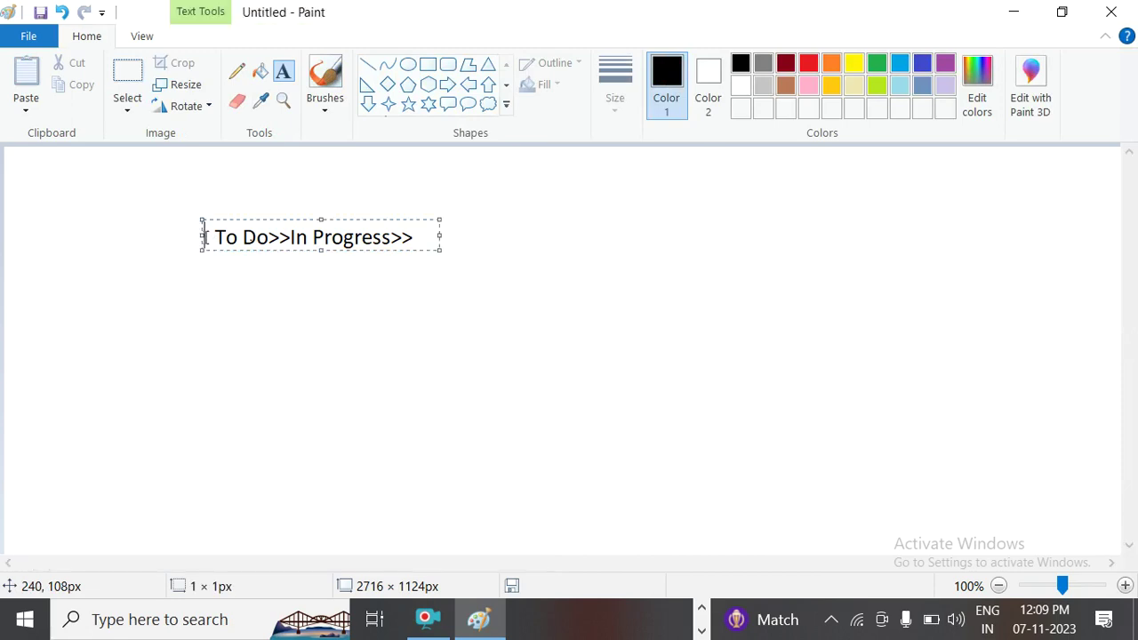
{"action": "type", "text": "Und"}
{"action": "key", "text": "BackSpace"}
{"action": "type", "text": "assign"}
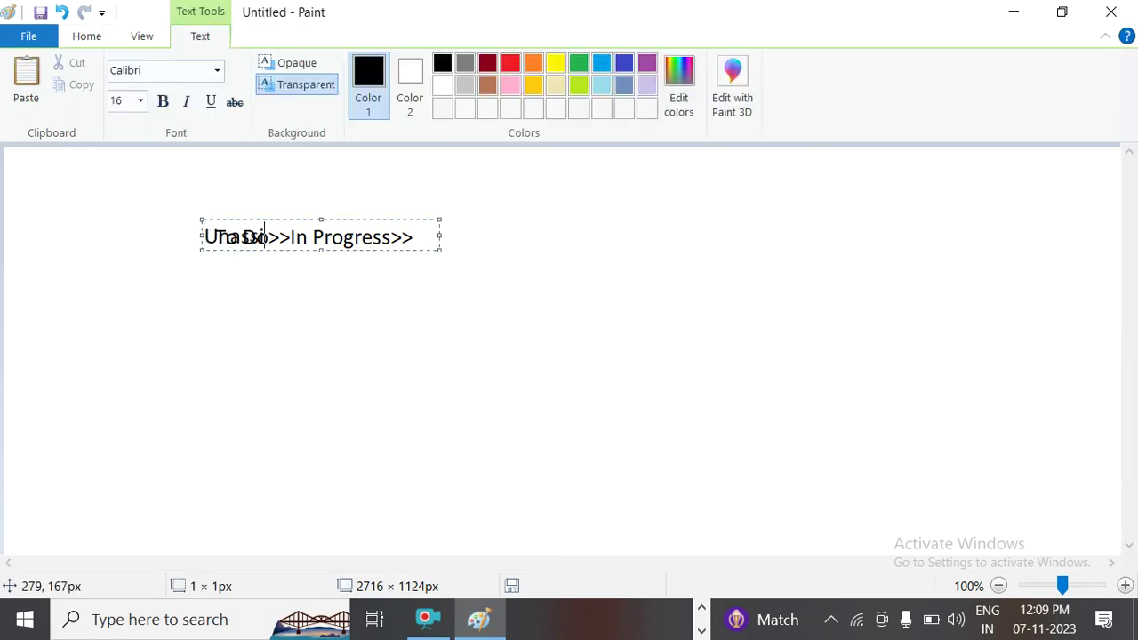
{"action": "key", "text": "BackSpace"}
{"action": "key", "text": "BackSpace"}
{"action": "key", "text": "BackSpace"}
{"action": "key", "text": "BackSpace"}
{"action": "key", "text": "BackSpace"}
{"action": "key", "text": "BackSpace"}
{"action": "key", "text": "BackSpace"}
{"action": "key", "text": "BackSpace"}
{"action": "key", "text": "BackSpace"}
{"action": "left_click_drag", "start_coordinate": [202, 233], "coordinate": [62, 235]}
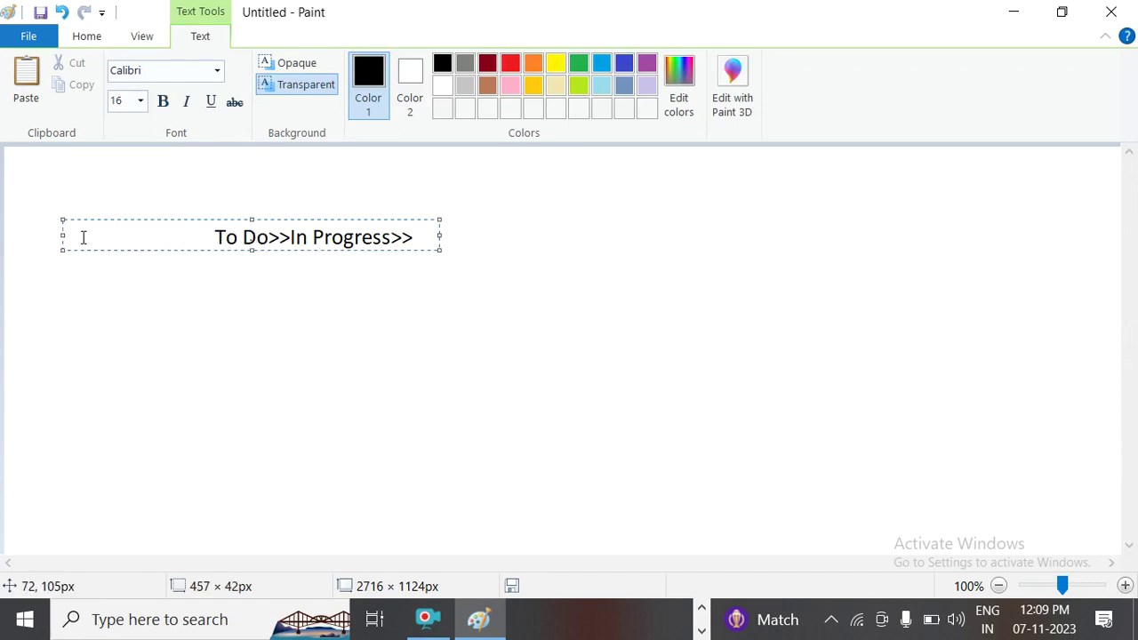
{"action": "type", "text": "Uns"}
{"action": "key", "text": "BackSpace"}
{"action": "type", "text": "assined>>"}
{"action": "key", "text": "BackSpace"}
{"action": "type", "text": ">"}
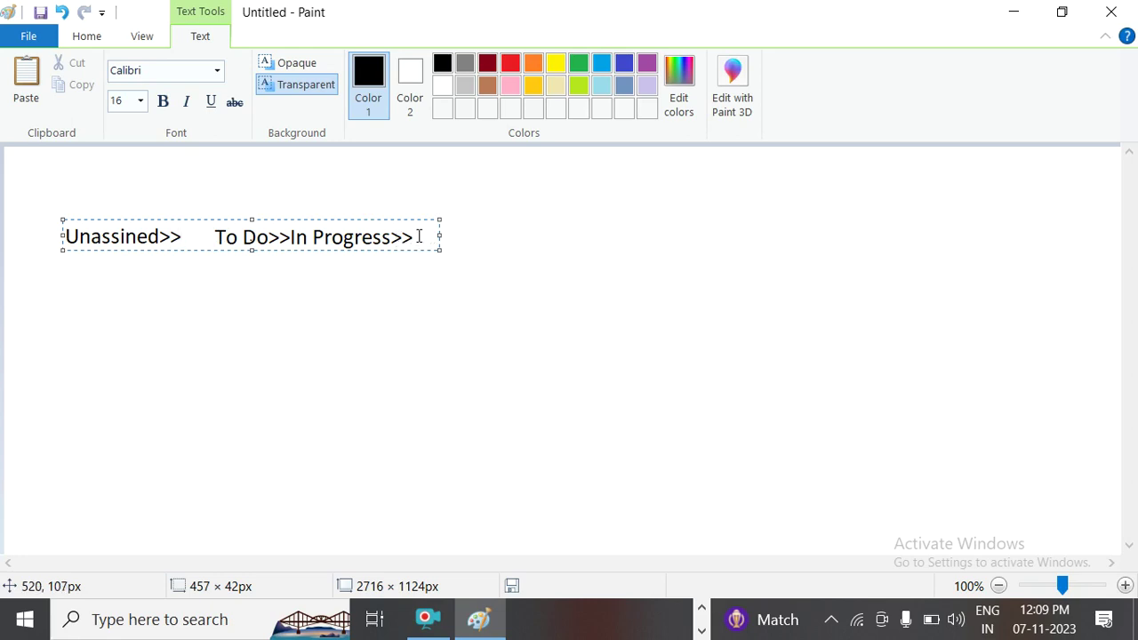
{"action": "left_click_drag", "start_coordinate": [437, 251], "coordinate": [916, 287]}
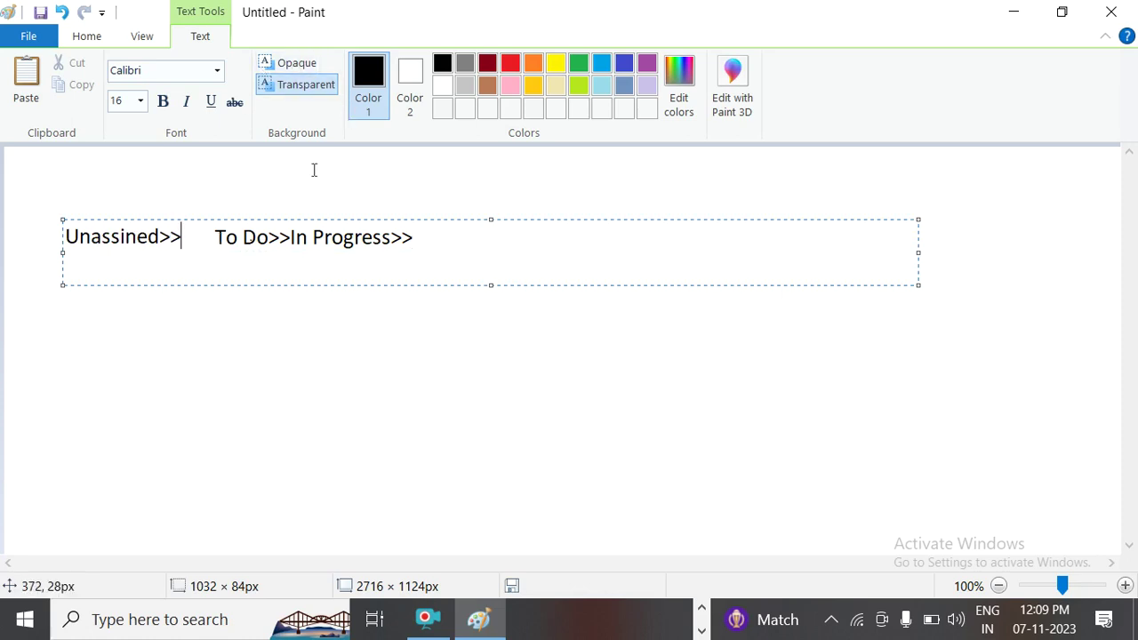
{"action": "left_click", "coordinate": [40, 42]}
{"action": "left_click", "coordinate": [41, 42]}
Search for Notepad in Windows, open it and maximize its window.
{"action": "left_click", "coordinate": [187, 625]}
{"action": "type", "text": "note"}
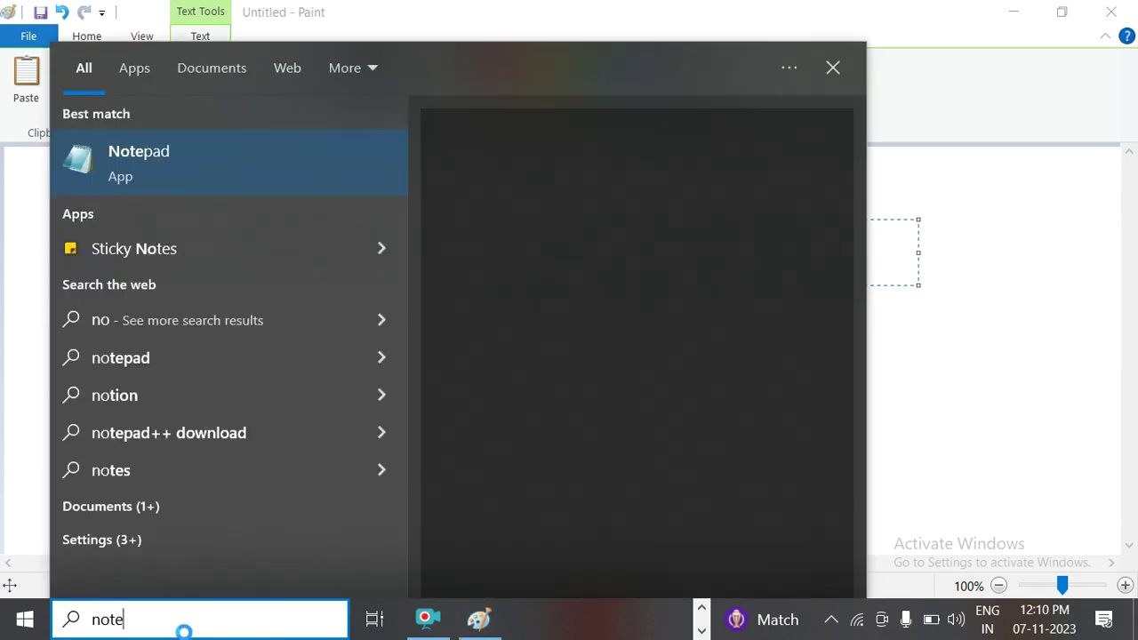
{"action": "key", "text": "Return"}
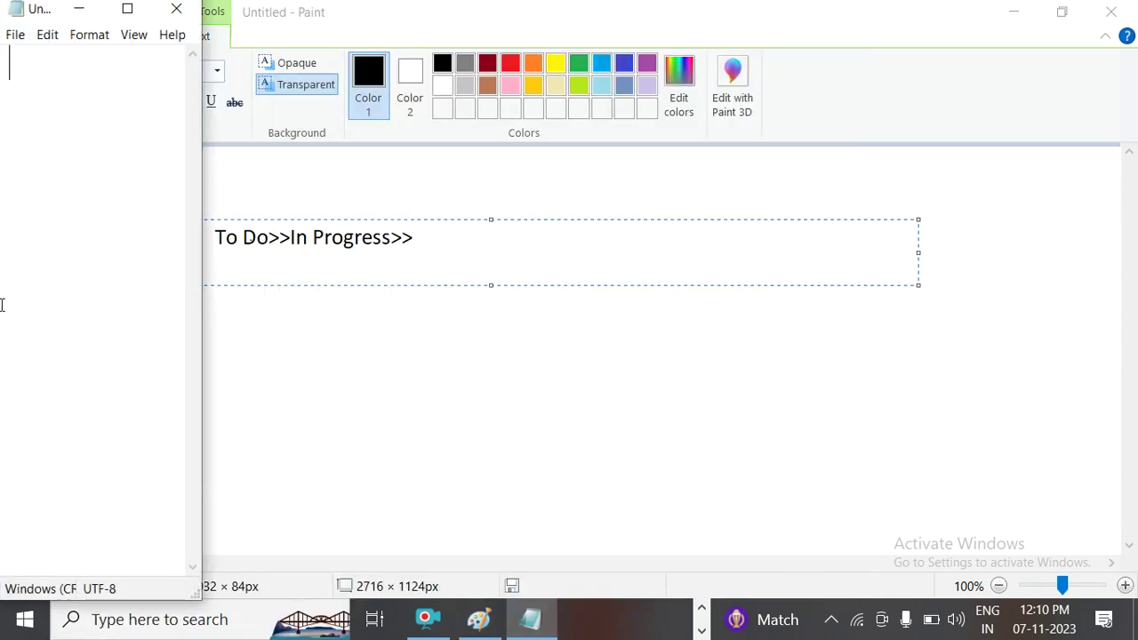
{"action": "left_click", "coordinate": [127, 10]}
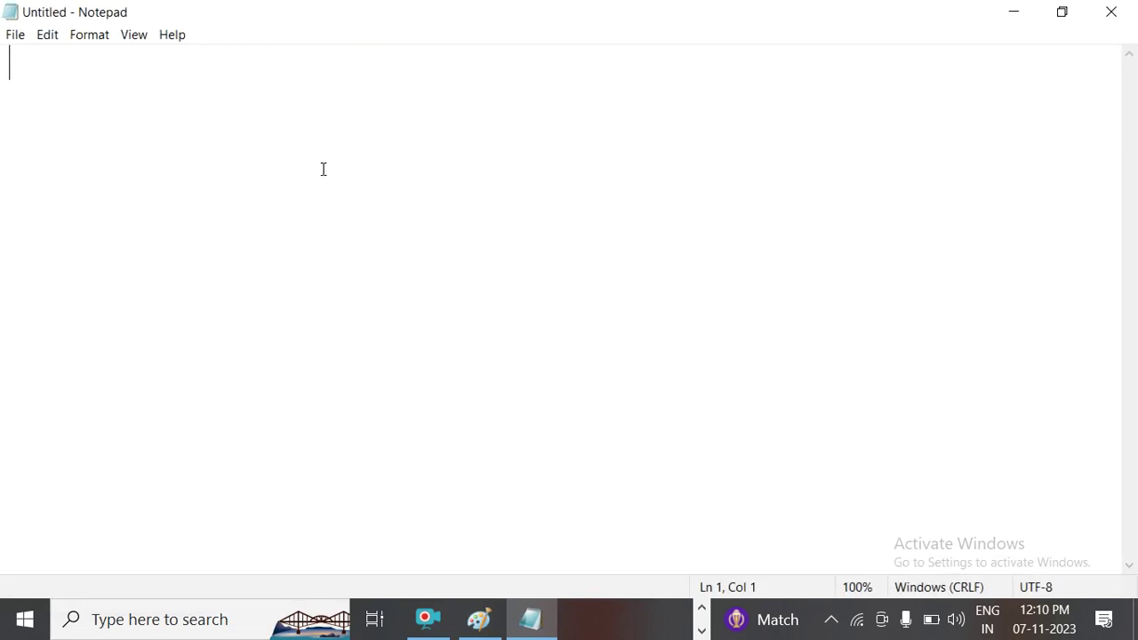
Write the first workflow statuses as "Unassigned>>To Do>>In Progress>>" on the first line.
{"action": "type", "text": "U"}
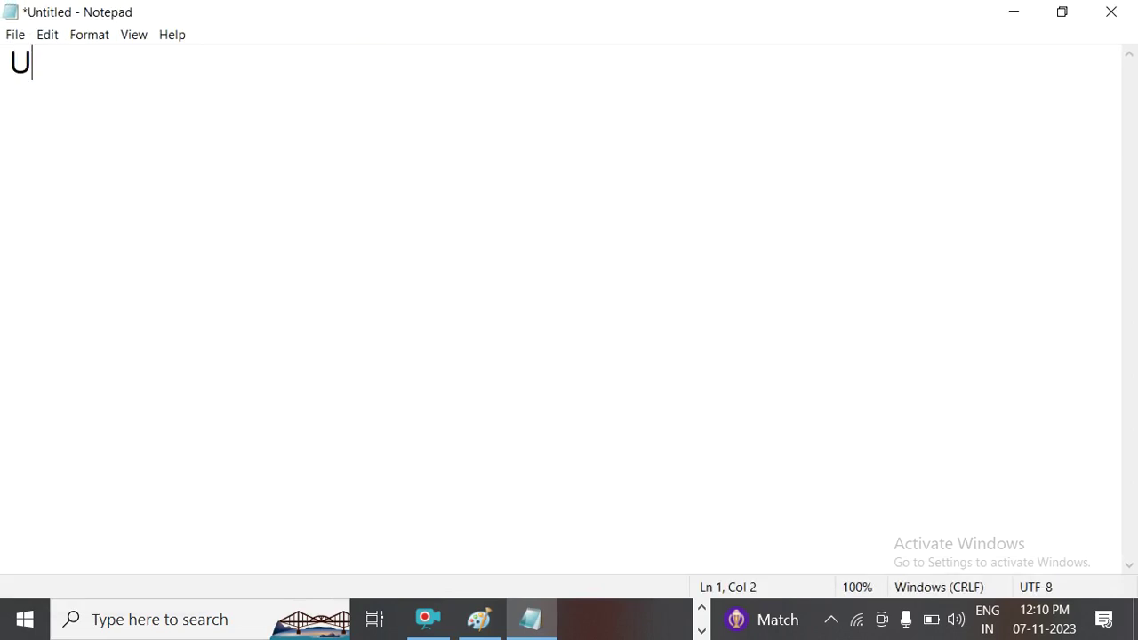
{"action": "type", "text": "nassien"}
{"action": "key", "text": "BackSpace"}
{"action": "key", "text": "BackSpace"}
{"action": "type", "text": "ge"}
{"action": "key", "text": "BackSpace"}
{"action": "type", "text": "ned>>To"}
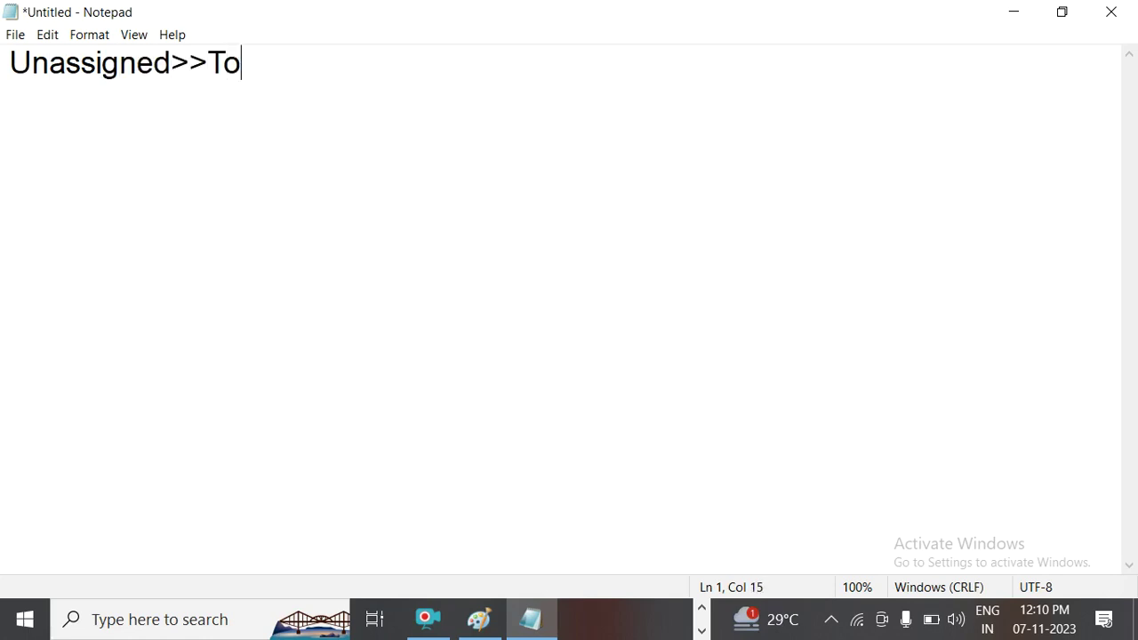
{"action": "type", "text": " Do>>In "}
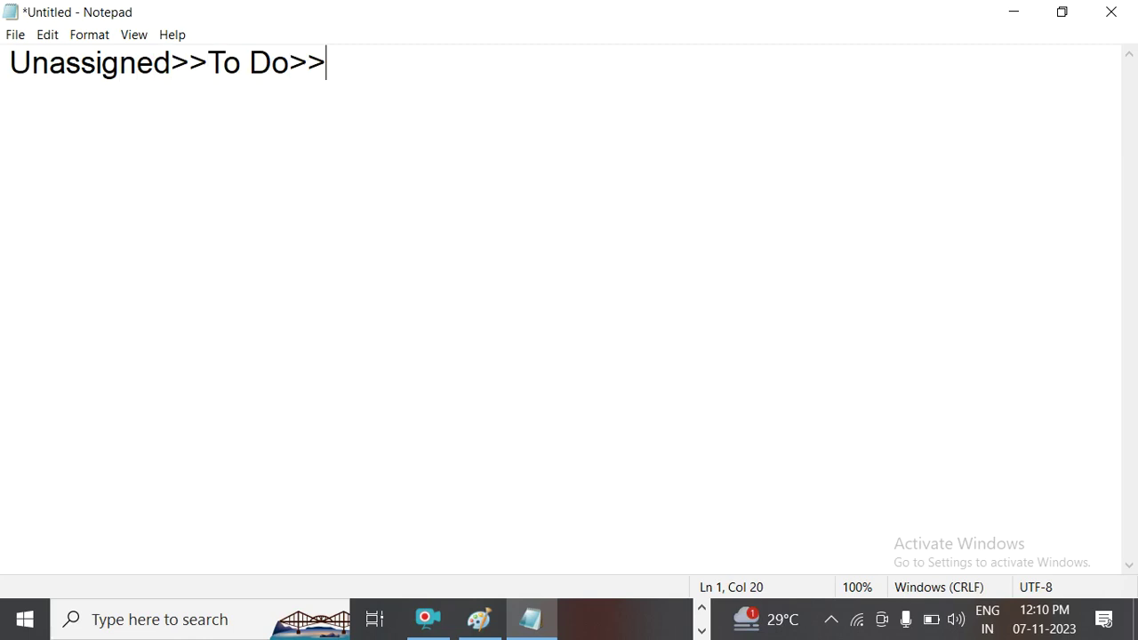
{"action": "type", "text": "P"}
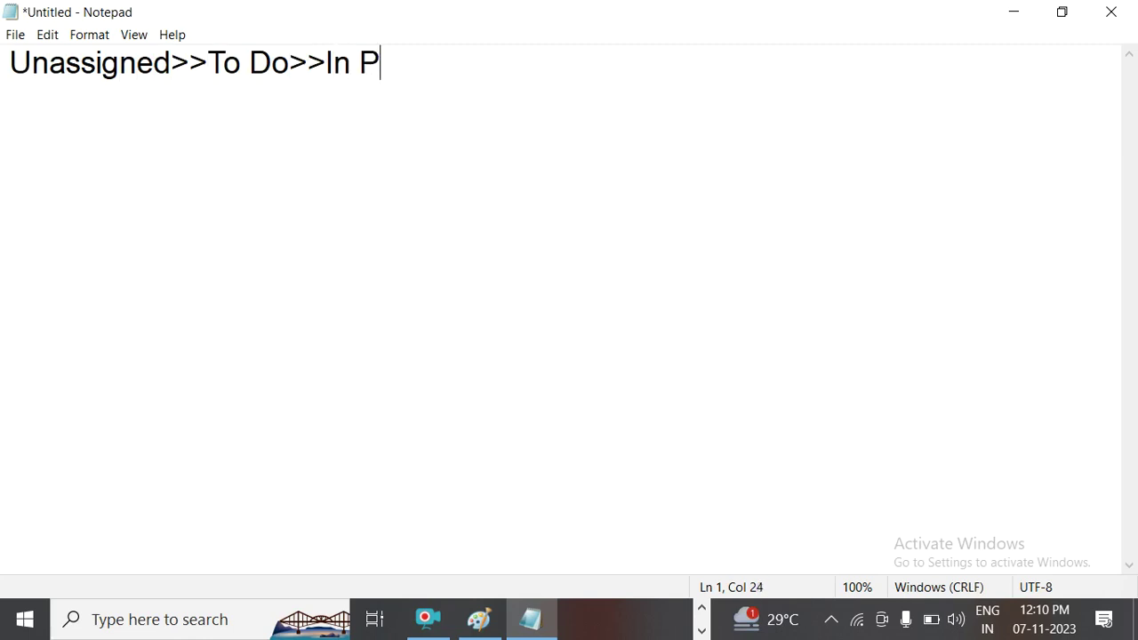
{"action": "type", "text": "rogress>>"}
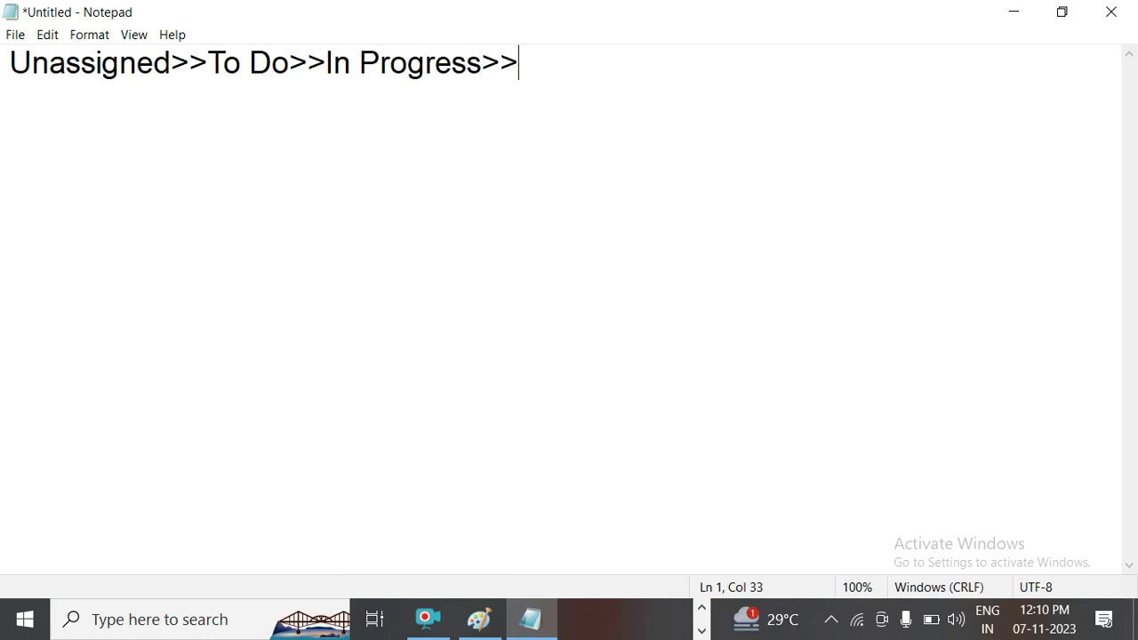
Complete the status line with "Testing>>UAT>>Deployment>>Done".
{"action": "type", "text": "Testing"}
{"action": "key", "text": "BackSpace"}
{"action": "type", "text": ">>UAT>>"}
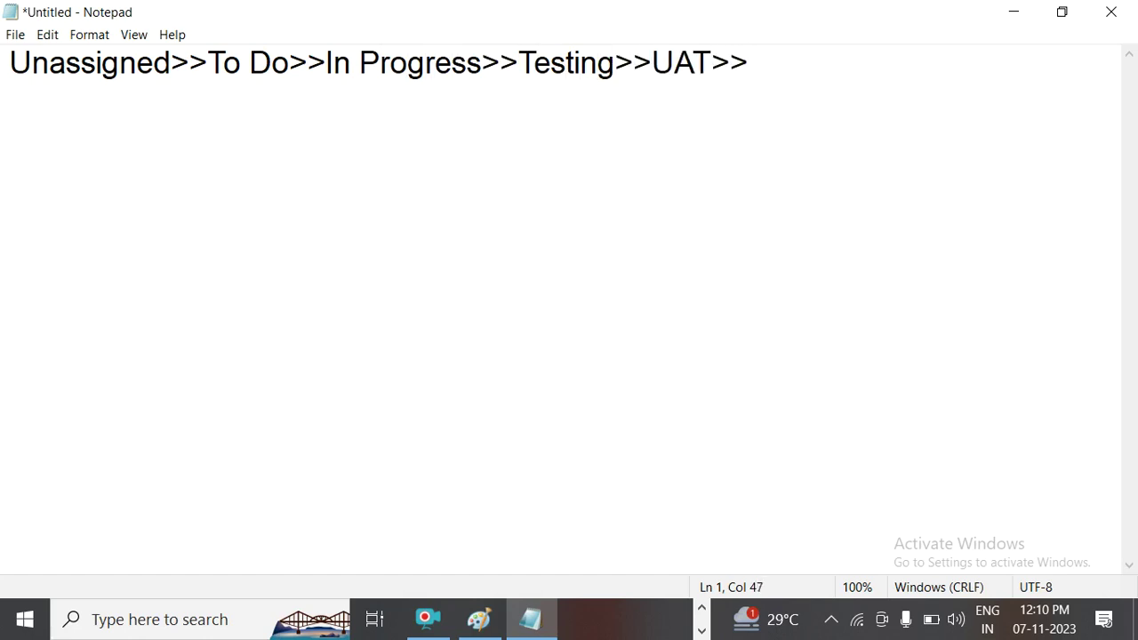
{"action": "type", "text": "Done"}
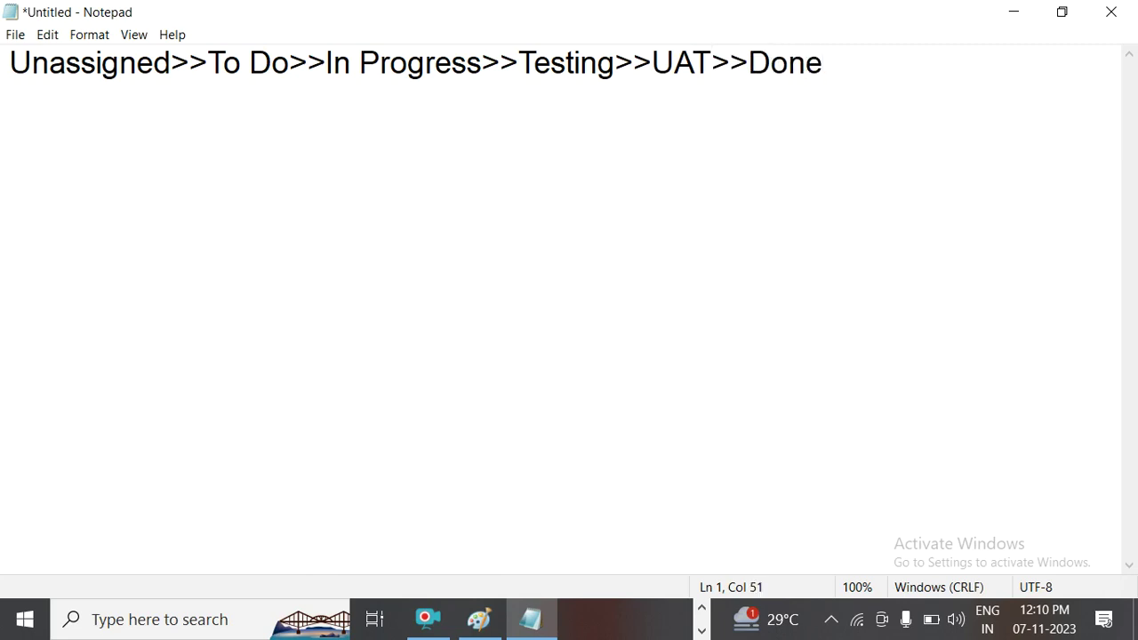
{"action": "key", "text": "BackSpace"}
{"action": "key", "text": "BackSpace"}
{"action": "key", "text": "BackSpace"}
{"action": "key", "text": "BackSpace"}
{"action": "type", "text": "Deploymen"}
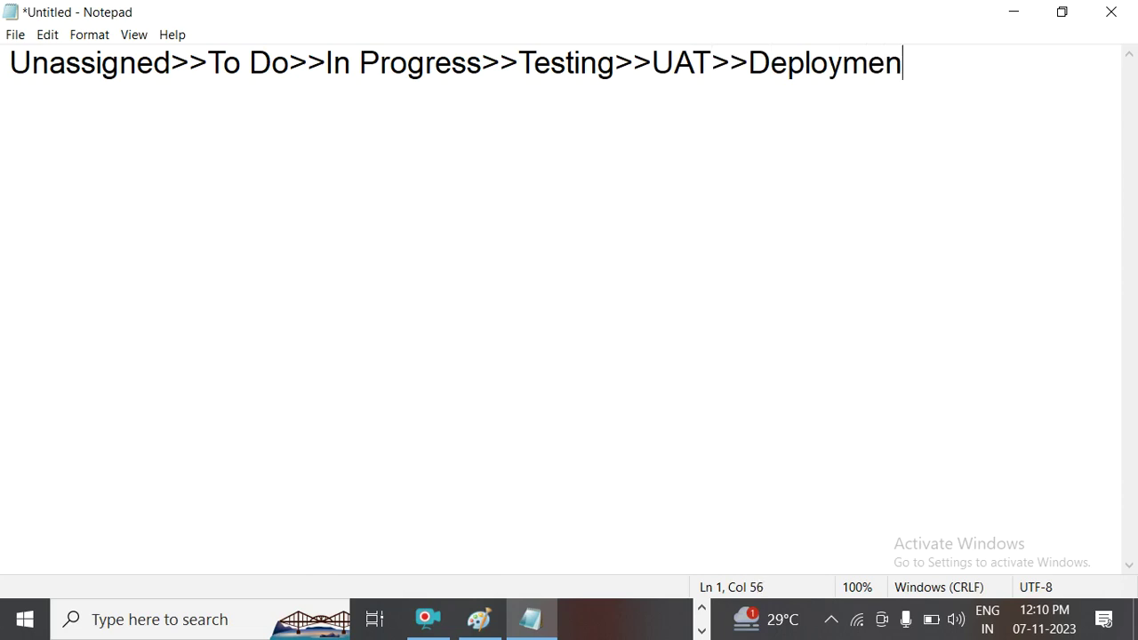
{"action": "type", "text": "t>>Donme"}
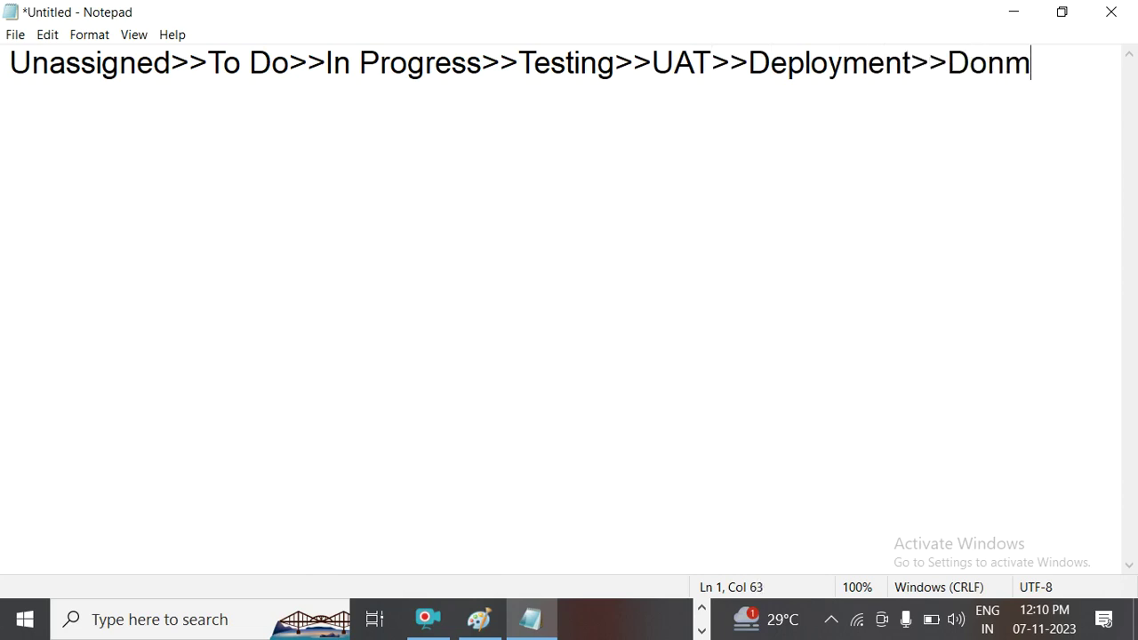
{"action": "key", "text": "BackSpace"}
{"action": "key", "text": "BackSpace"}
{"action": "key", "text": "BackSpace"}
{"action": "type", "text": "ne"}
Add the label "For Story>>" in front of "Unassigned>>" at the start of the status line.
{"action": "left_click", "coordinate": [6, 63]}
{"action": "type", "text": "D"}
{"action": "key", "text": "BackSpace"}
{"action": "type", "text": "For th"}
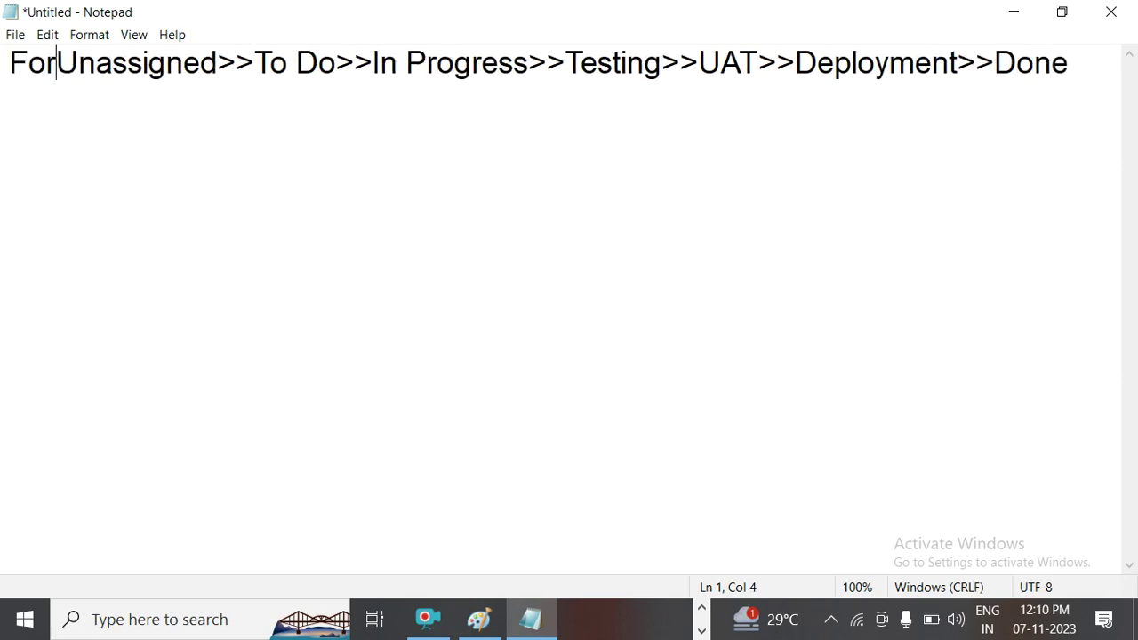
{"action": "key", "text": "BackSpace"}
{"action": "key", "text": "BackSpace"}
{"action": "type", "text": "Story>>"}
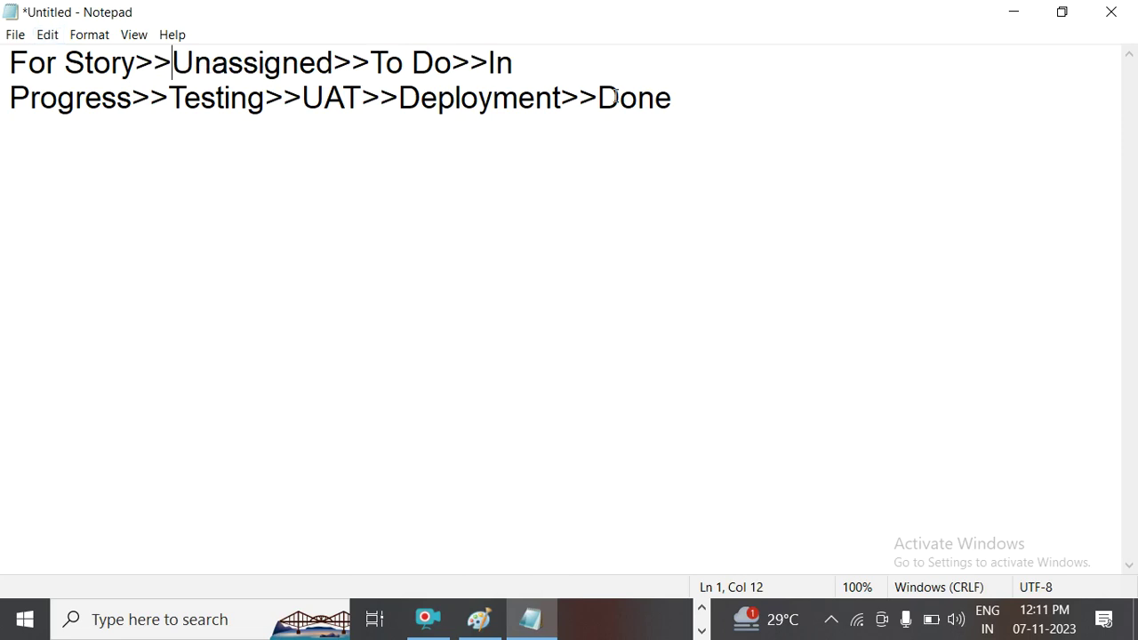
Leave a blank line below the story workflow and start a new line with "For Bug>>".
{"action": "left_click", "coordinate": [708, 97]}
{"action": "key", "text": "Return"}
{"action": "key", "text": "Return"}
{"action": "type", "text": "Bug>>"}
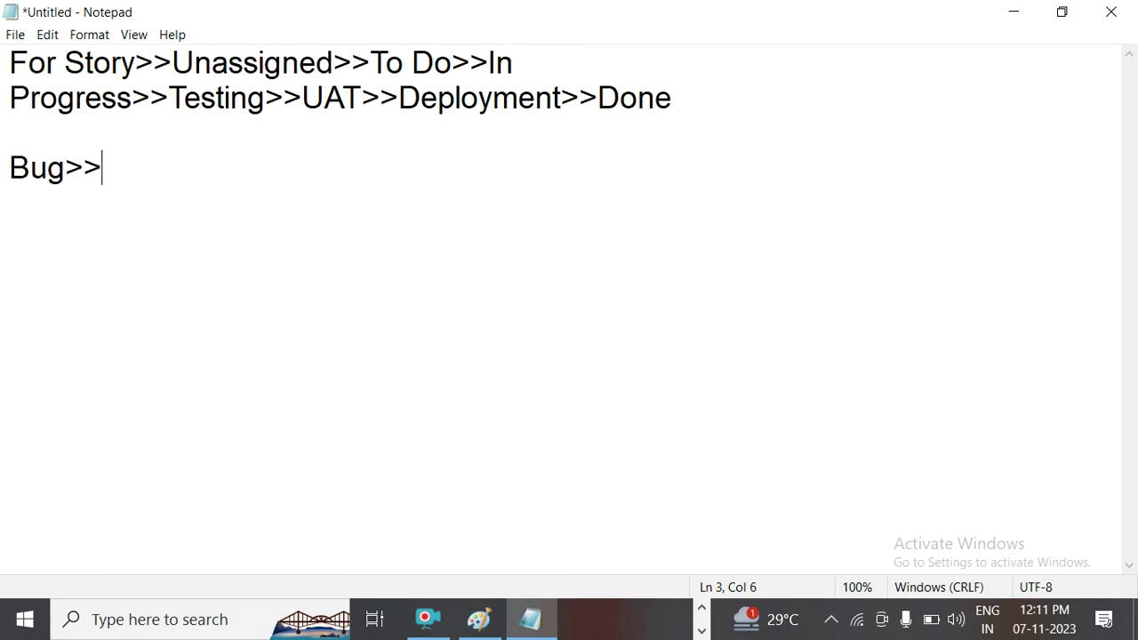
{"action": "key", "text": "BackSpace"}
{"action": "key", "text": "BackSpace"}
{"action": "key", "text": "BackSpace"}
{"action": "key", "text": "BackSpace"}
{"action": "key", "text": "BackSpace"}
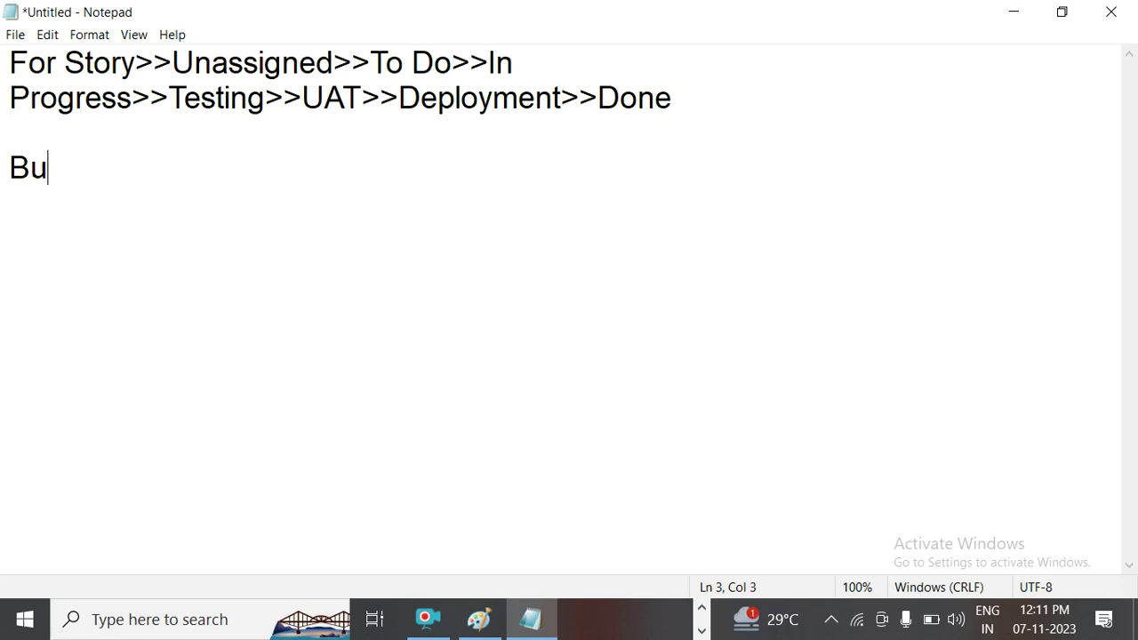
{"action": "type", "text": "For Bug>>"}
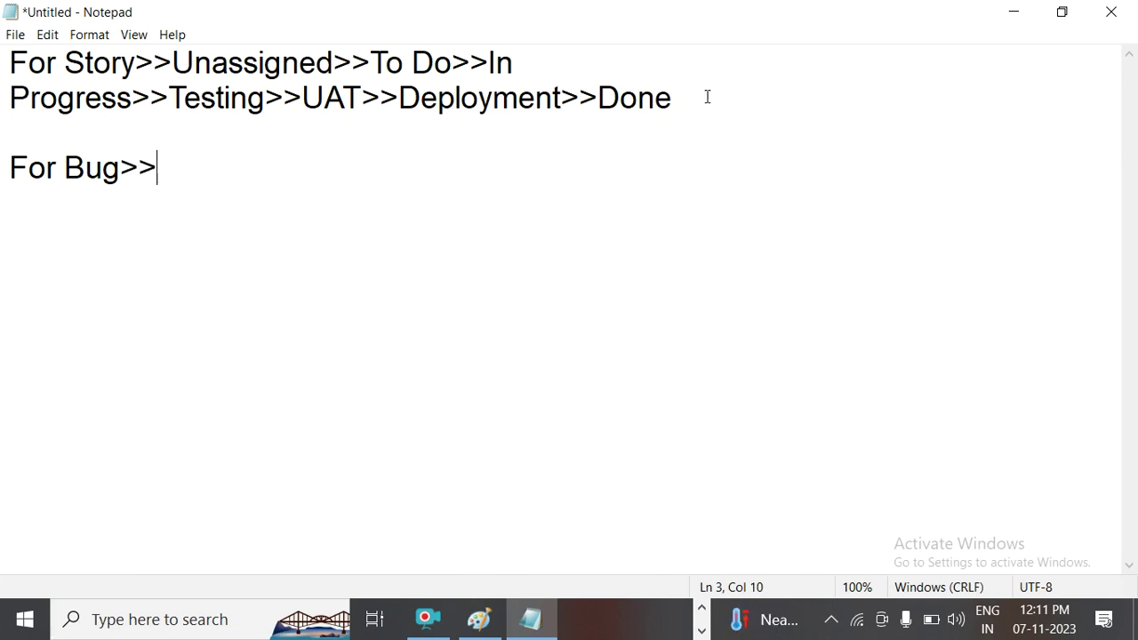
Switch to Chrome and search Google for "Story work flow in JIRA" in a new tab.
{"action": "key", "text": "alt+Tab"}
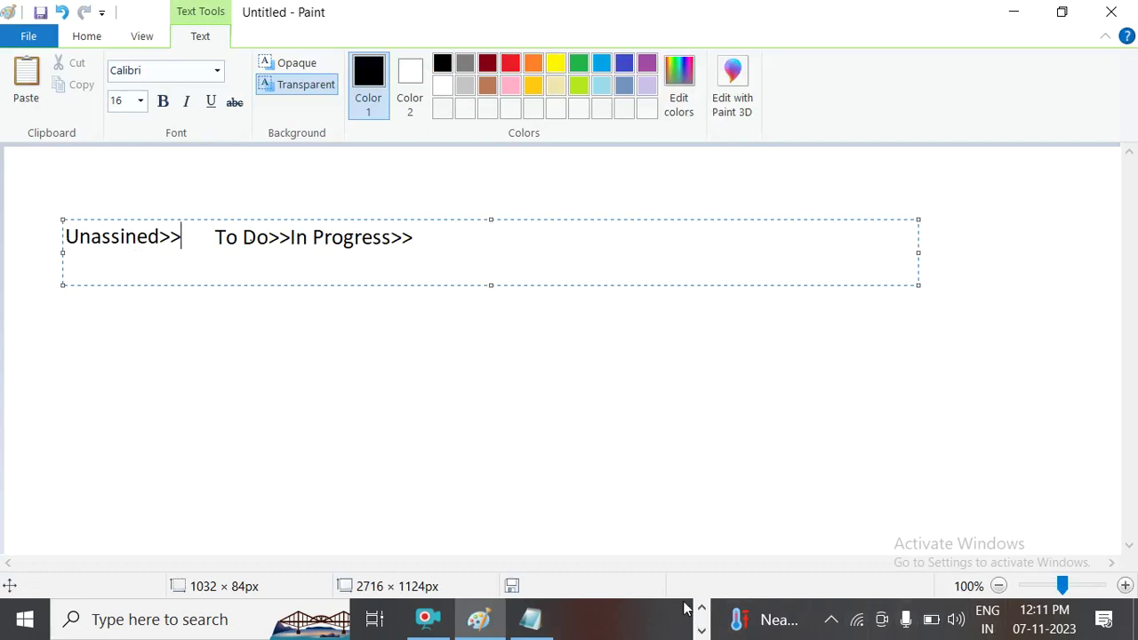
{"action": "left_click", "coordinate": [701, 630]}
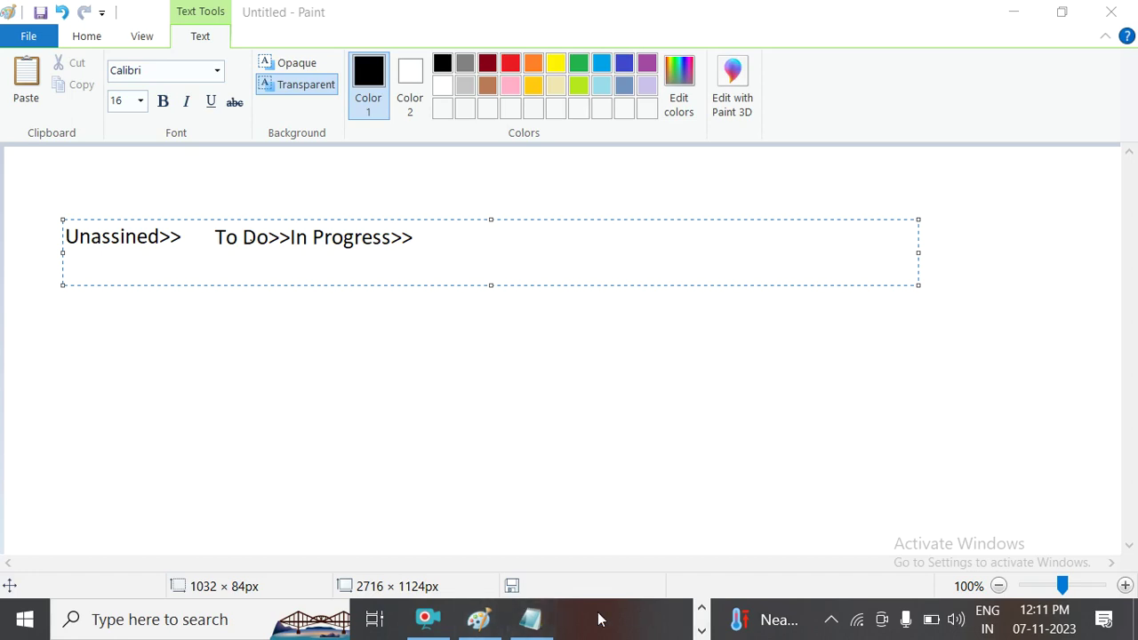
{"action": "left_click", "coordinate": [702, 610]}
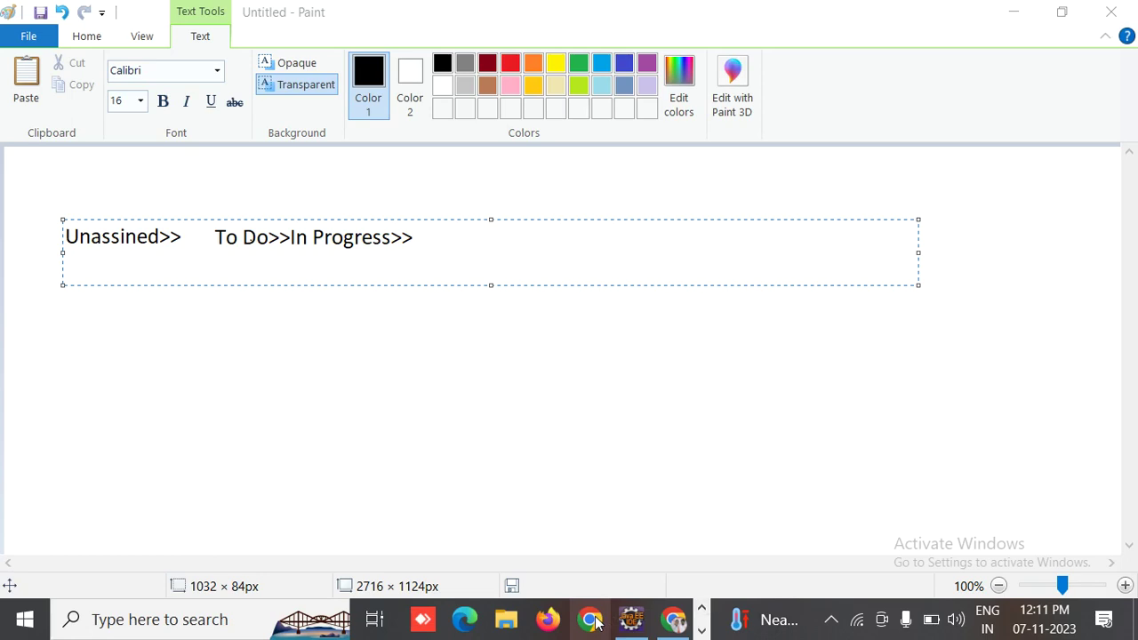
{"action": "left_click", "coordinate": [683, 621]}
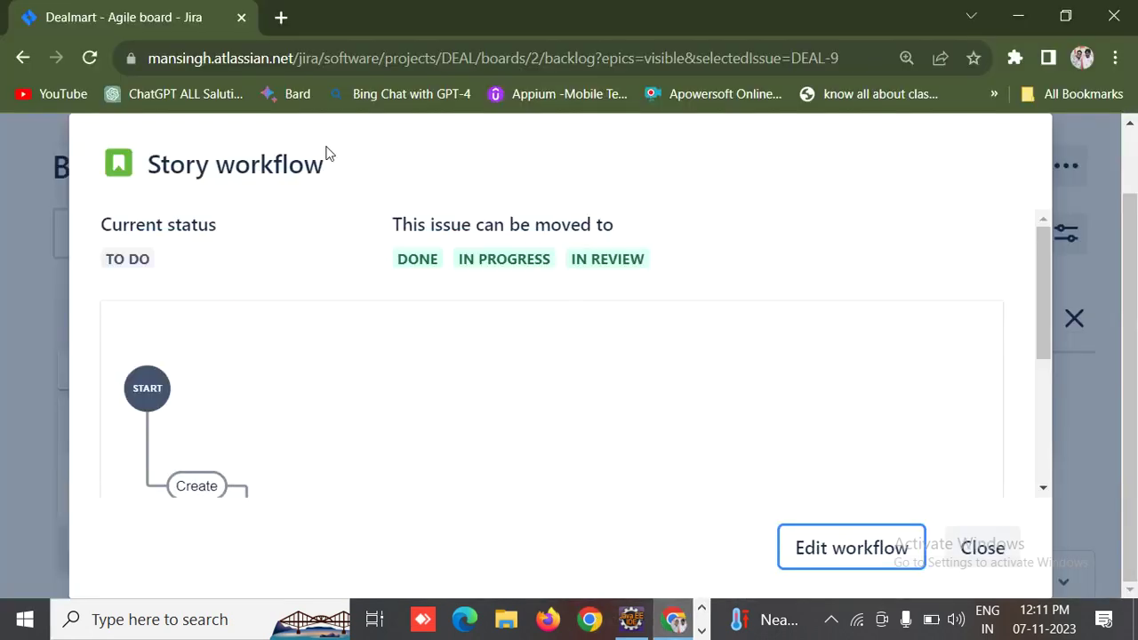
{"action": "left_click", "coordinate": [280, 18]}
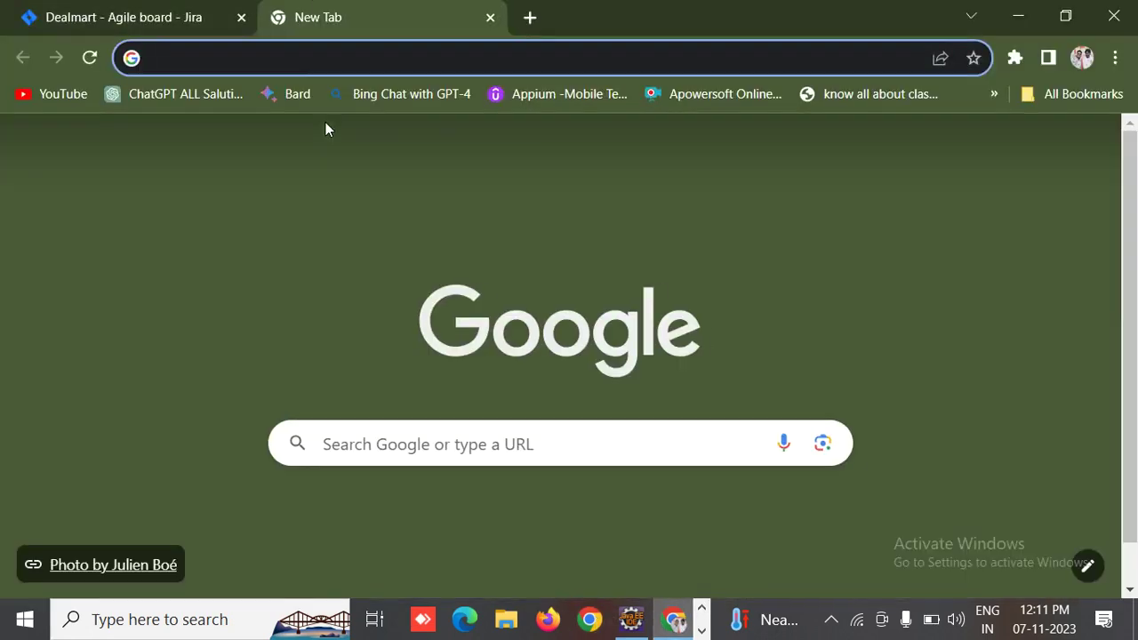
{"action": "type", "text": "Story w"}
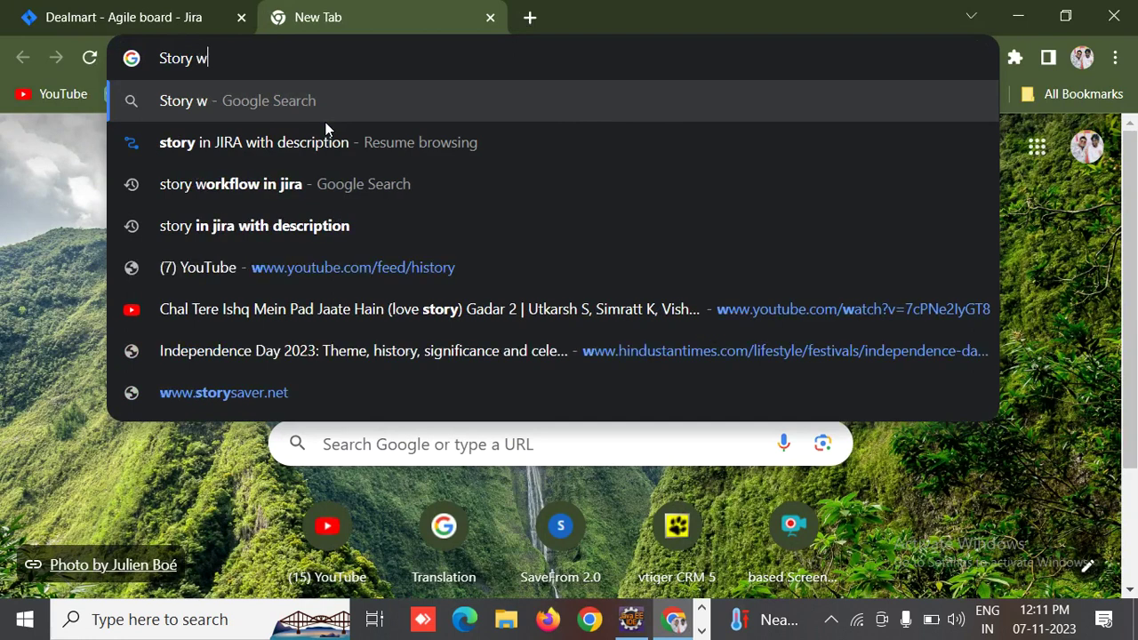
{"action": "type", "text": "ork flow"}
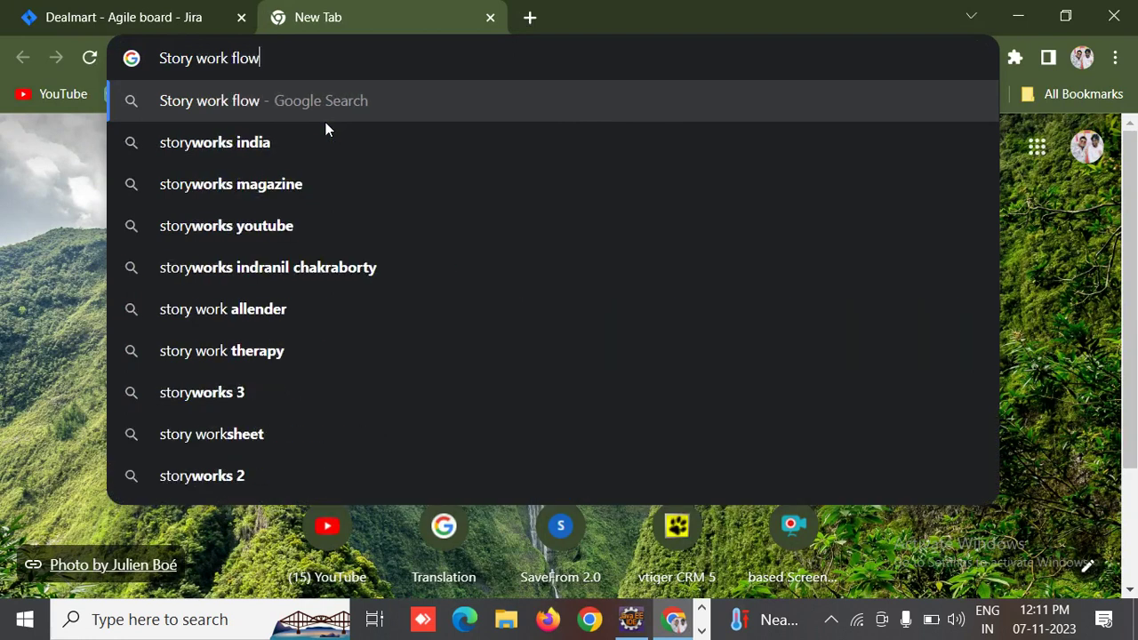
{"action": "type", "text": " in JIRA"}
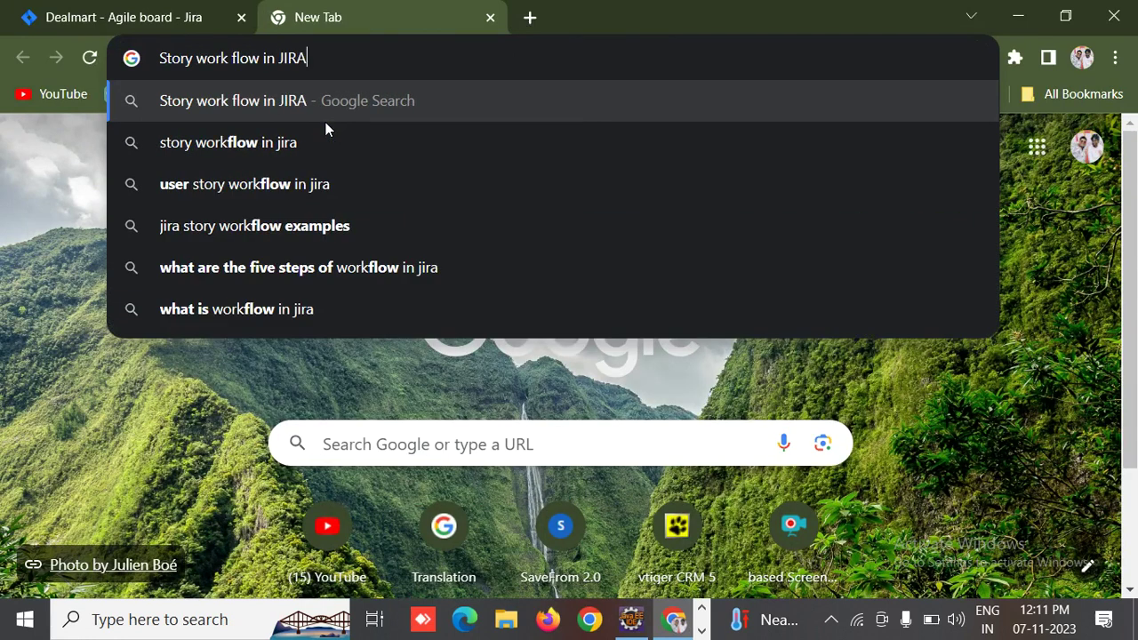
{"action": "key", "text": "Return"}
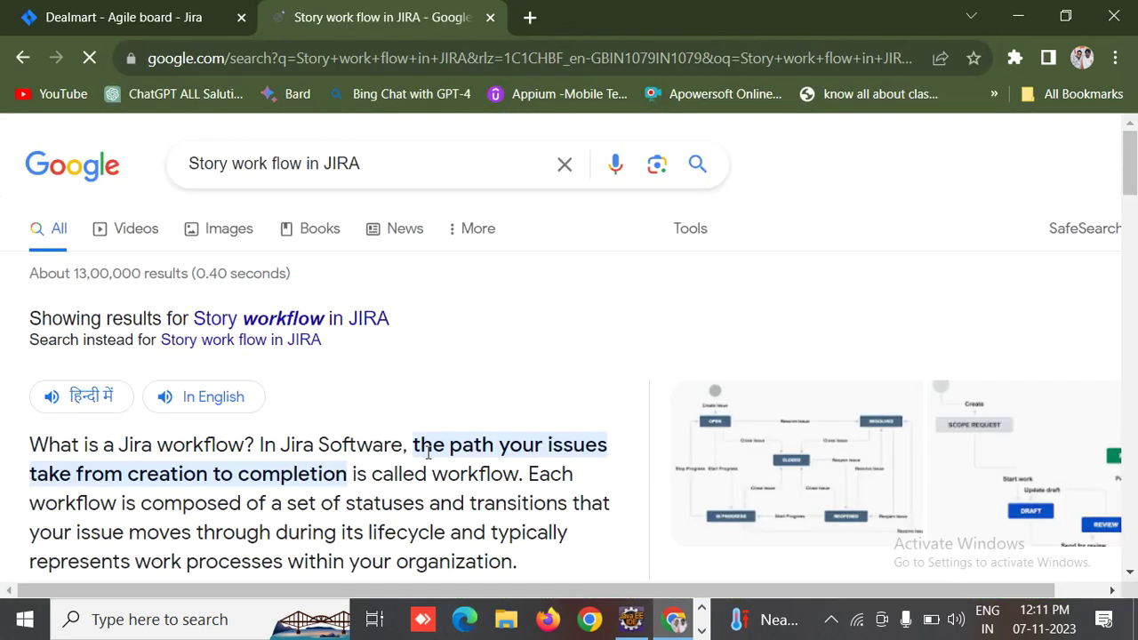
Show the image results for the search and examine the first Jira workflow diagrams up close.
{"action": "left_click", "coordinate": [223, 231]}
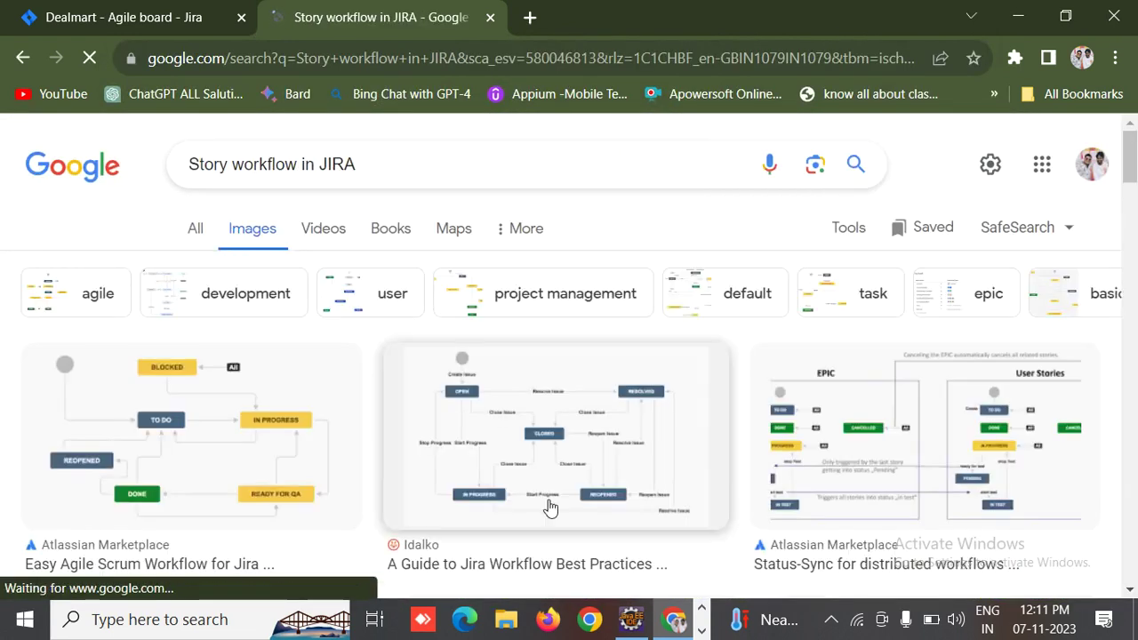
{"action": "scroll", "coordinate": [550, 508], "scroll_direction": "down", "scroll_amount": 3}
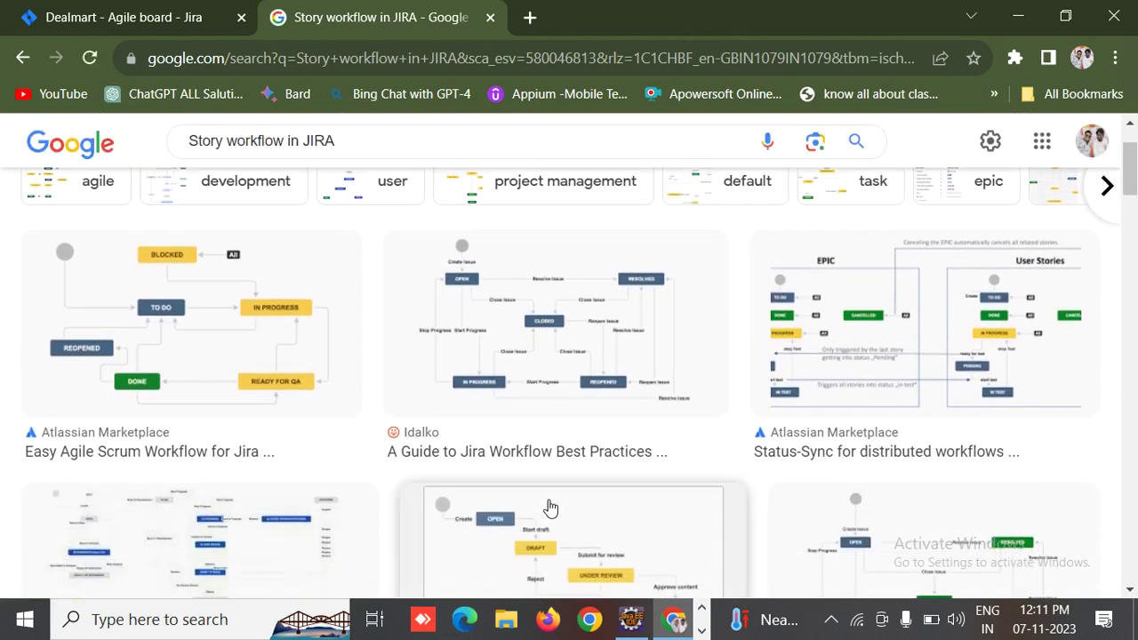
{"action": "left_click", "coordinate": [550, 508]}
{"action": "scroll", "coordinate": [550, 507], "scroll_direction": "up", "scroll_amount": 3}
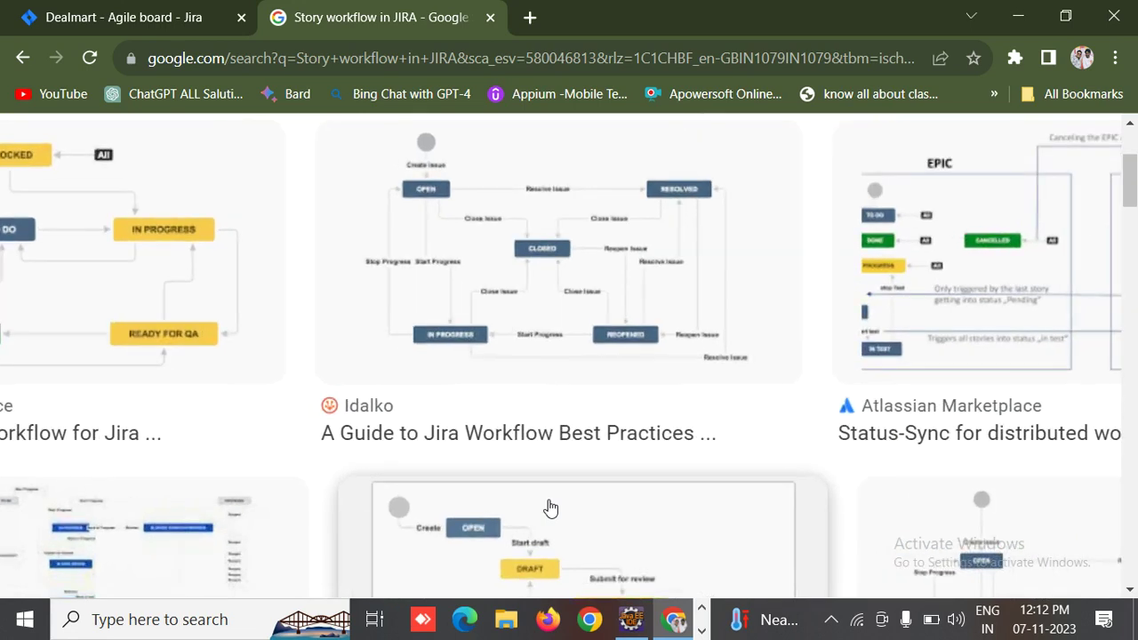
{"action": "scroll", "coordinate": [234, 508], "scroll_direction": "up", "scroll_amount": 1}
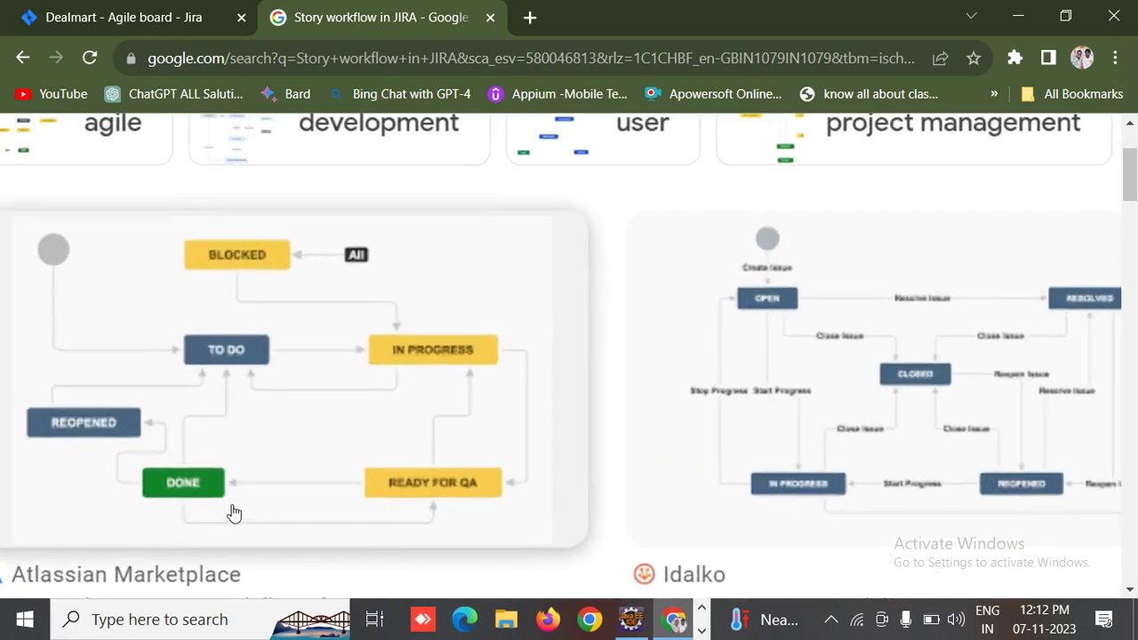
{"action": "scroll", "coordinate": [234, 509], "scroll_direction": "up", "scroll_amount": 1}
{"action": "scroll", "coordinate": [233, 512], "scroll_direction": "up", "scroll_amount": 2}
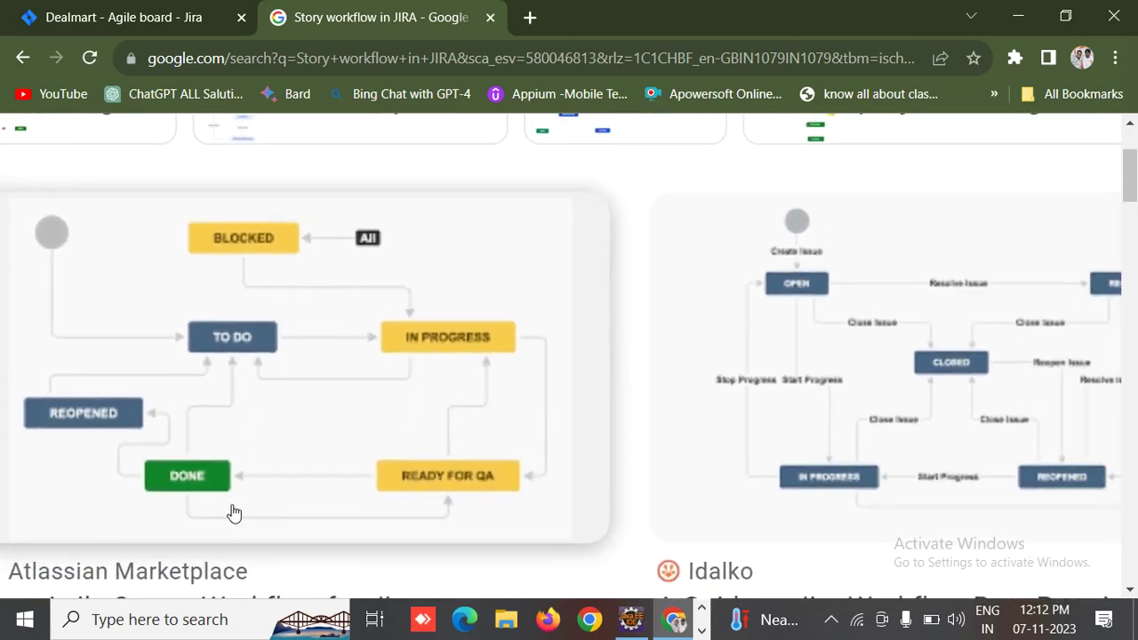
{"action": "scroll", "coordinate": [229, 514], "scroll_direction": "right", "scroll_amount": 3}
{"action": "scroll", "coordinate": [546, 393], "scroll_direction": "up", "scroll_amount": 2}
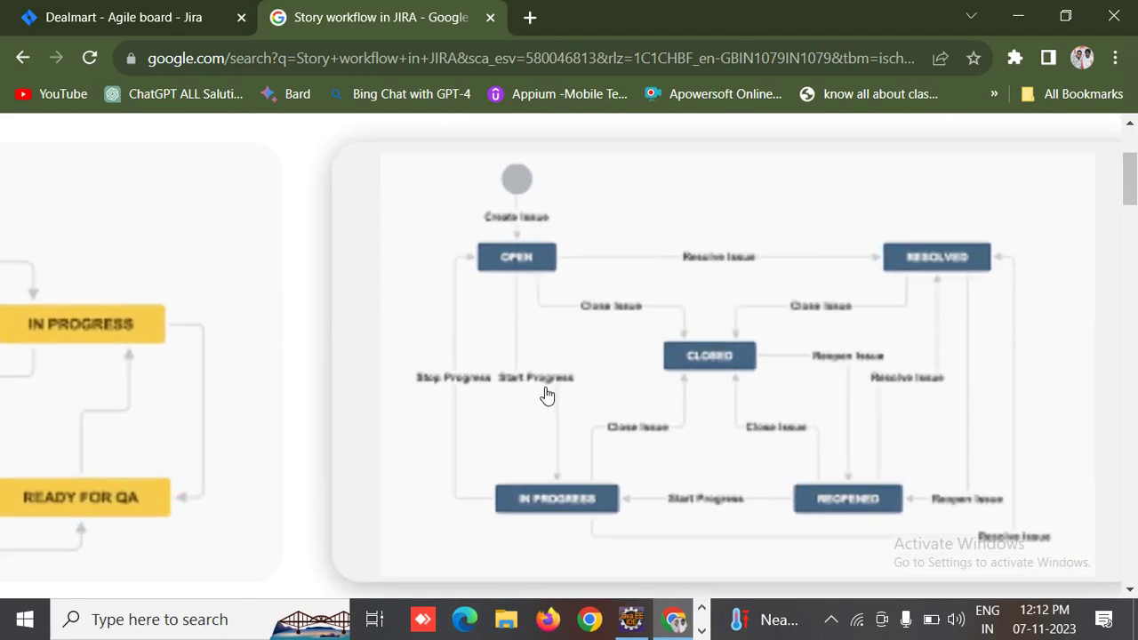
{"action": "scroll", "coordinate": [546, 394], "scroll_direction": "down", "scroll_amount": 3}
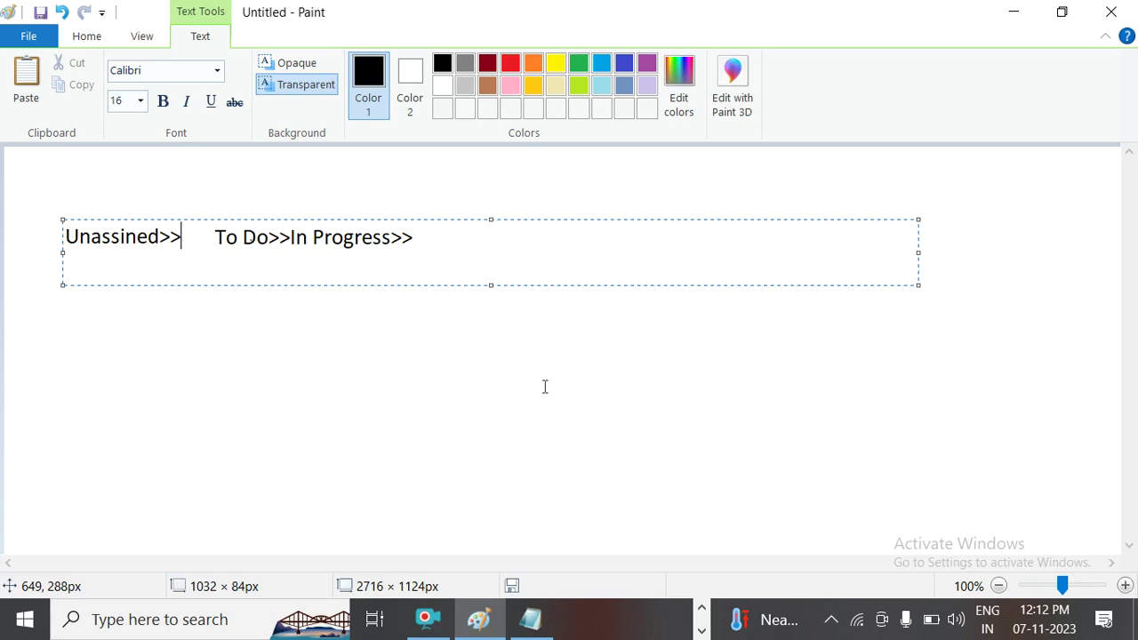
Finish the "Unassined>>" text in Paint and start an empty text box after "In Progress>>".
{"action": "key", "text": "Delete"}
{"action": "key", "text": "Delete"}
{"action": "key", "text": "Delete"}
{"action": "key", "text": "Delete"}
{"action": "key", "text": "Delete"}
{"action": "key", "text": "Delete"}
{"action": "key", "text": "Delete"}
{"action": "key", "text": "Delete"}
{"action": "left_click", "coordinate": [544, 386]}
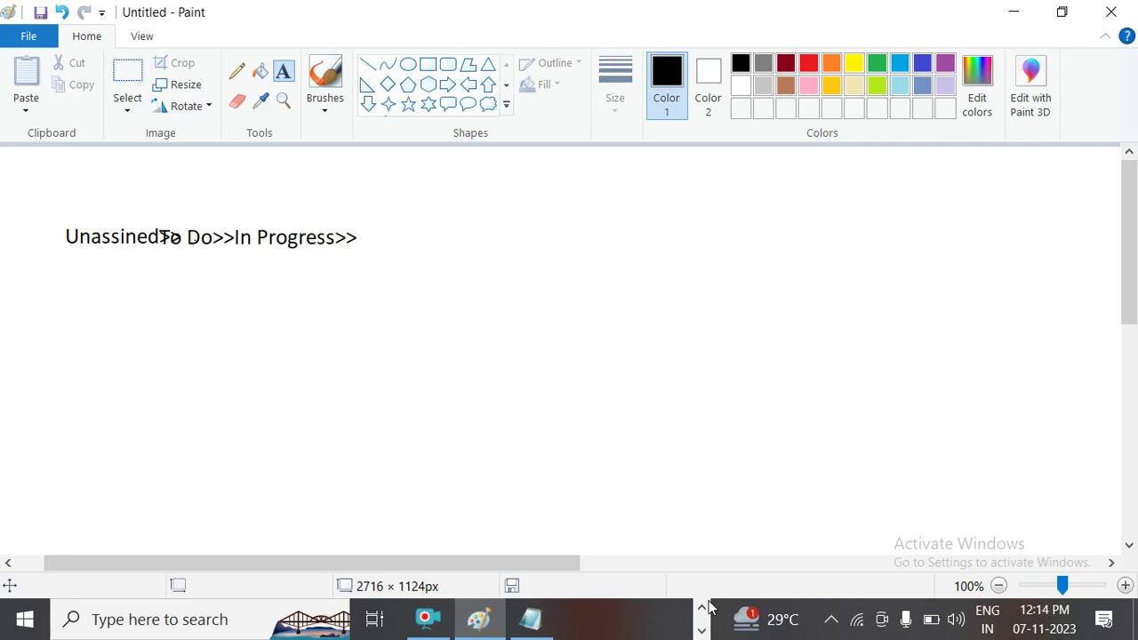
{"action": "left_click", "coordinate": [382, 234]}
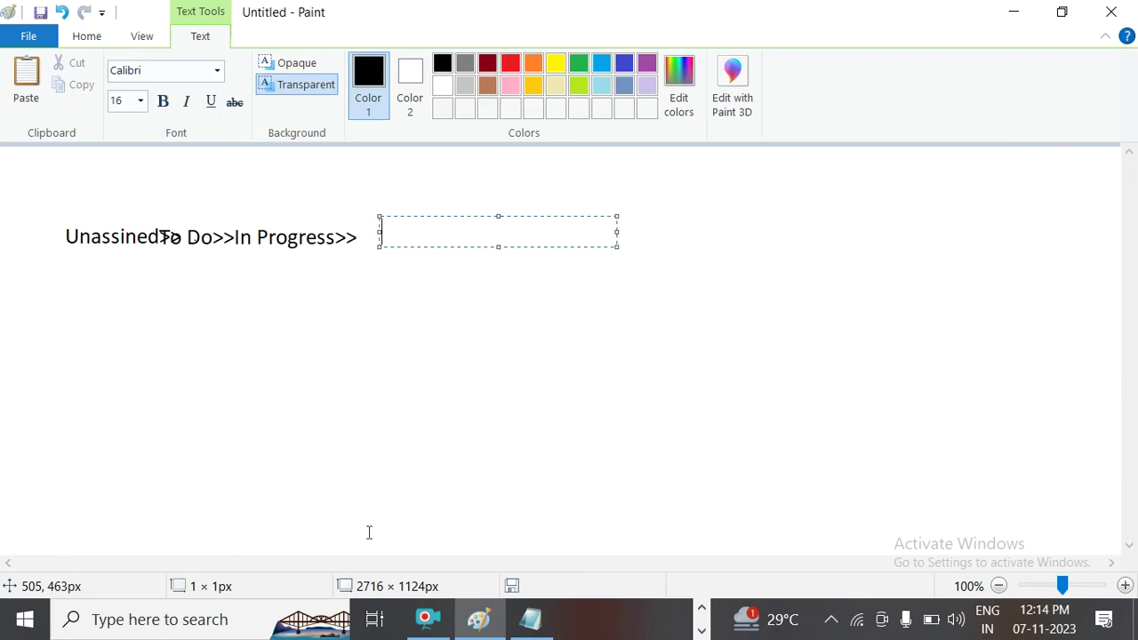
Switch to Notepad and write "CEO>>Chief Executive officer" three lines below "For Bug>>".
{"action": "left_click", "coordinate": [531, 620]}
{"action": "key", "text": "Return"}
{"action": "key", "text": "Return"}
{"action": "key", "text": "Return"}
{"action": "type", "text": "CEO"}
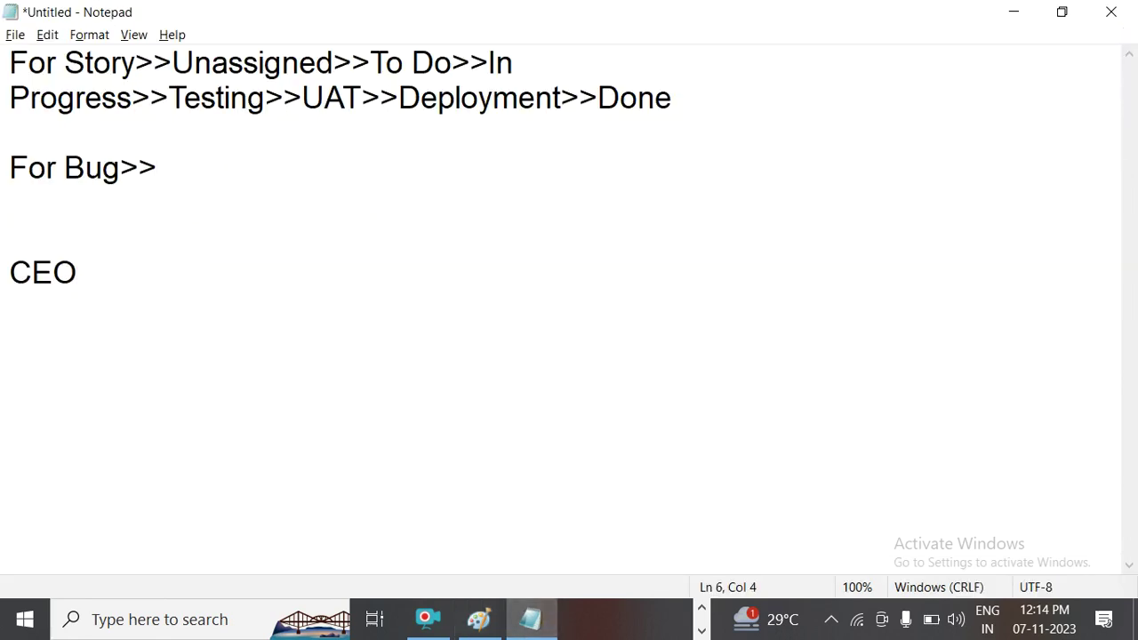
{"action": "type", "text": ">>Ch"}
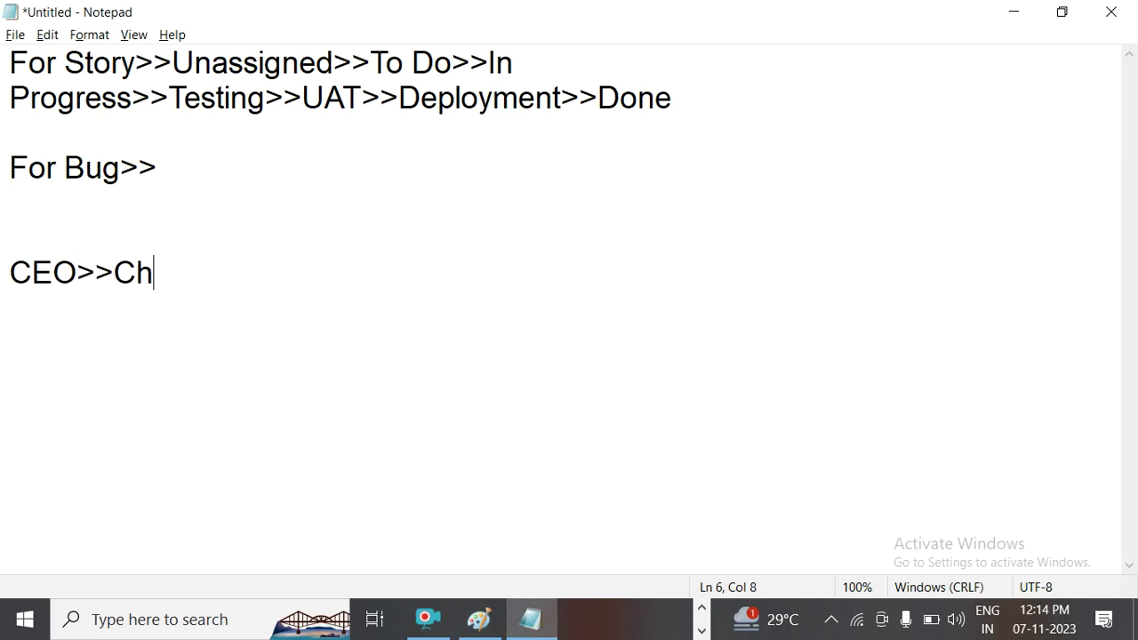
{"action": "type", "text": "ief E"}
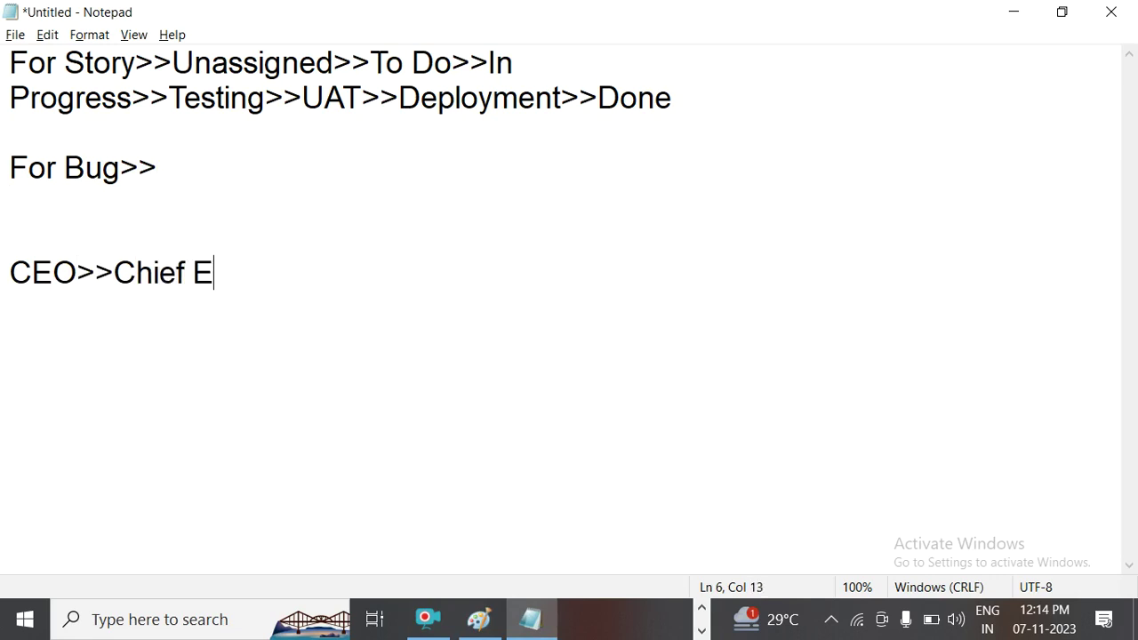
{"action": "type", "text": "xecutim"}
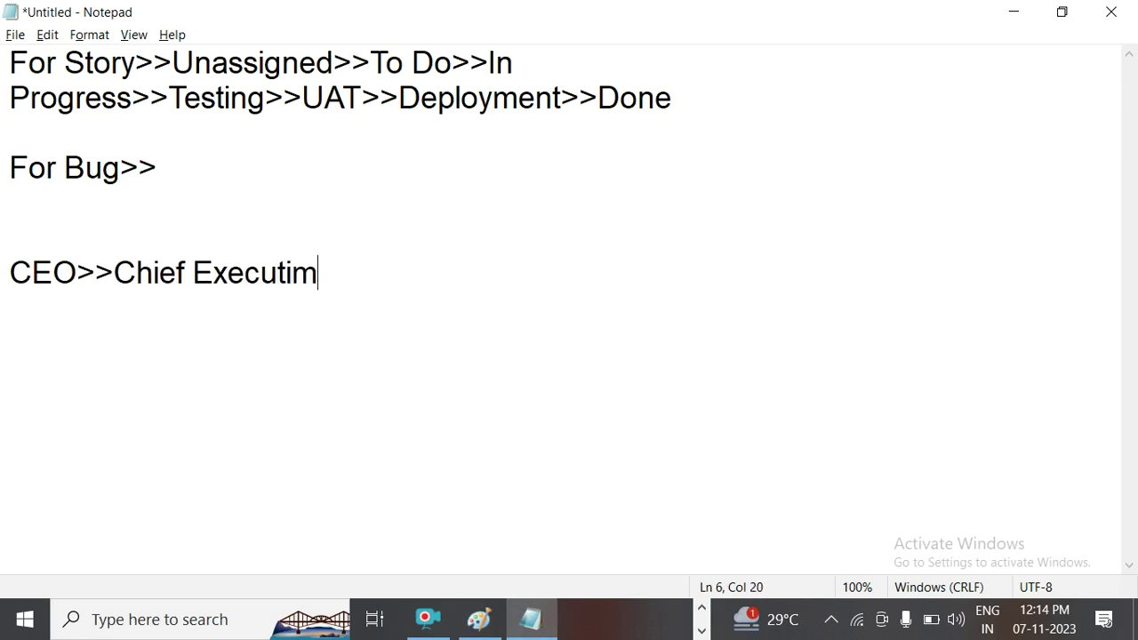
{"action": "key", "text": "BackSpace"}
{"action": "type", "text": "ve offi"}
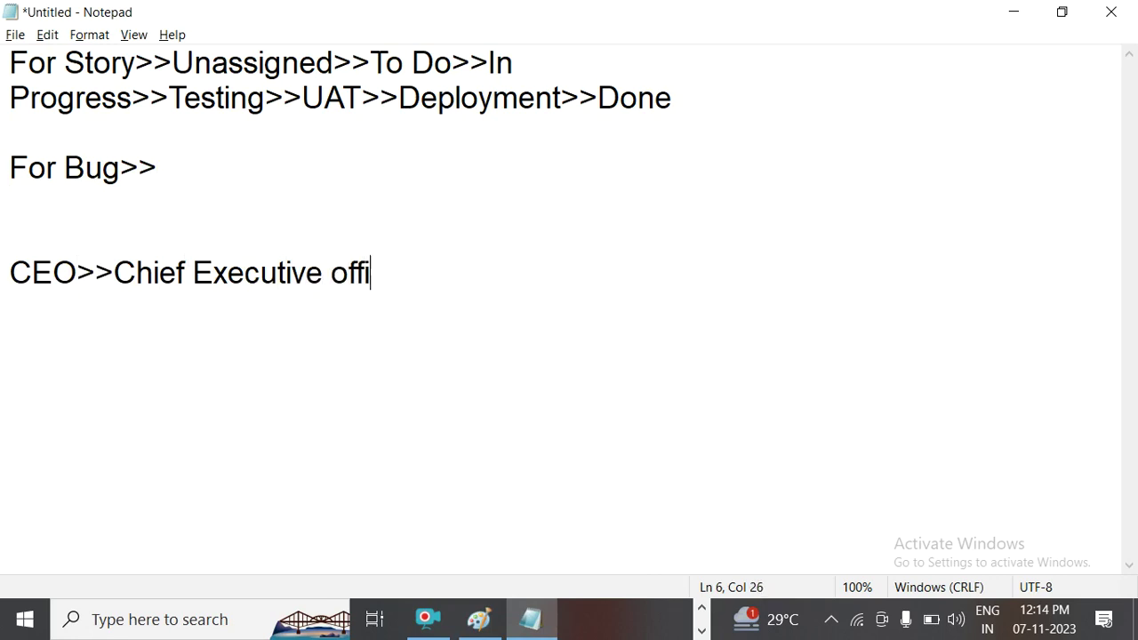
{"action": "type", "text": "cer"}
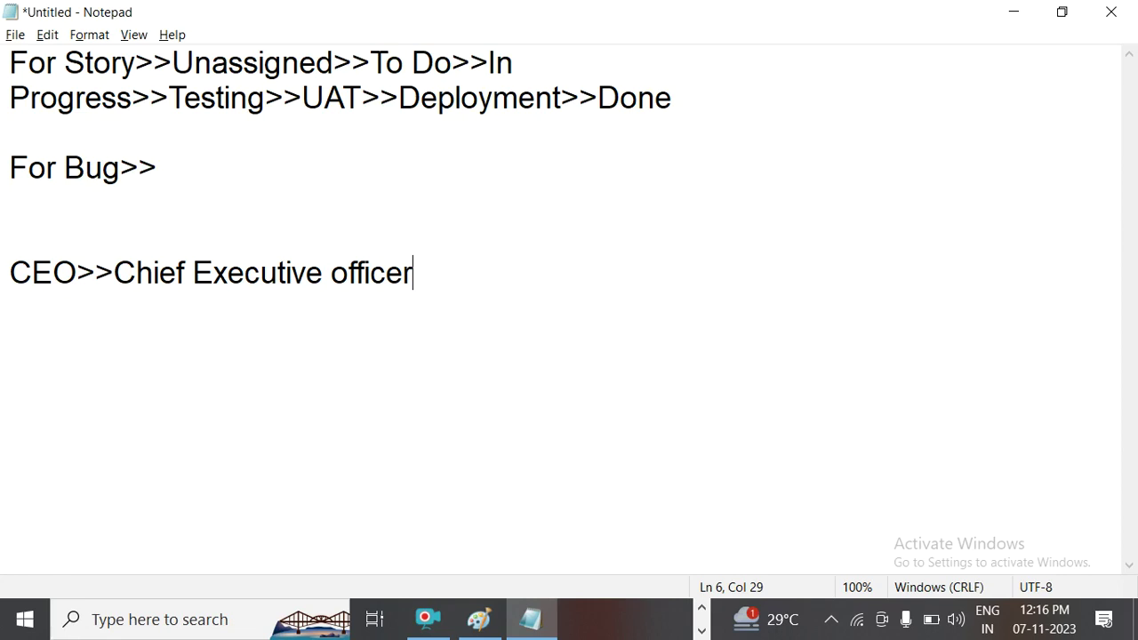
{"action": "left_click", "coordinate": [702, 610]}
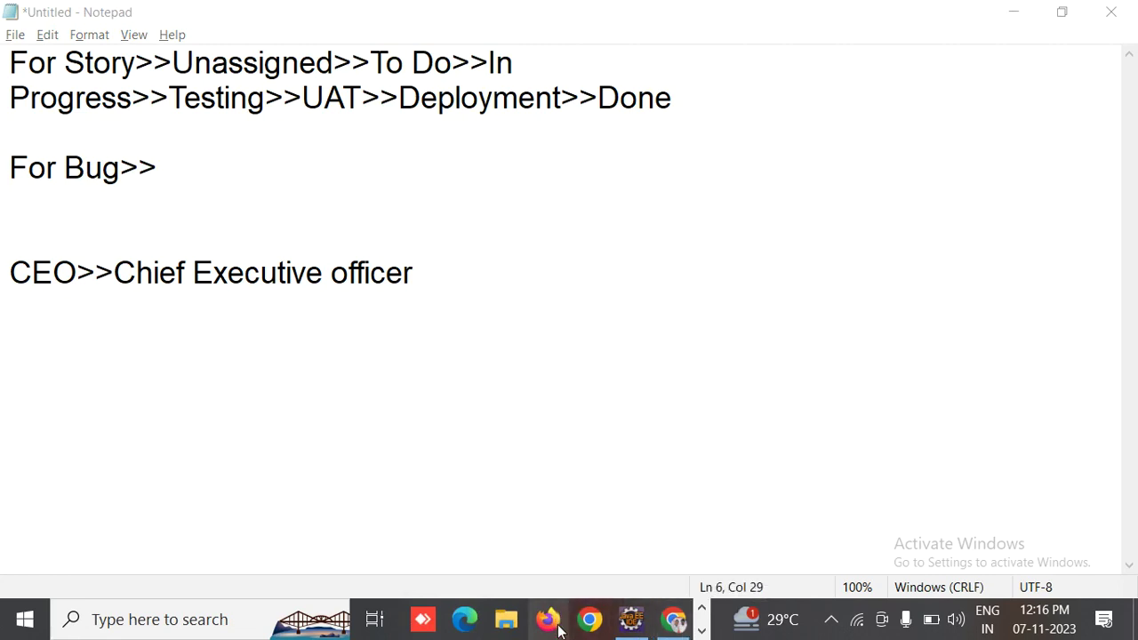
{"action": "left_click", "coordinate": [702, 629]}
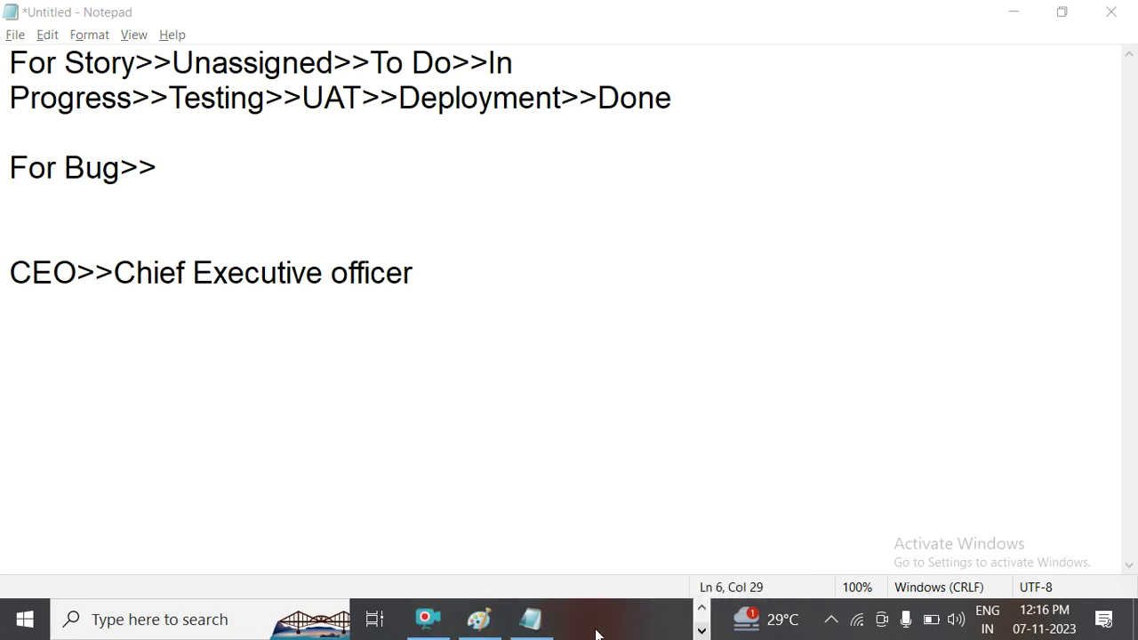
{"action": "left_click", "coordinate": [427, 619]}
{"action": "left_click", "coordinate": [454, 444]}
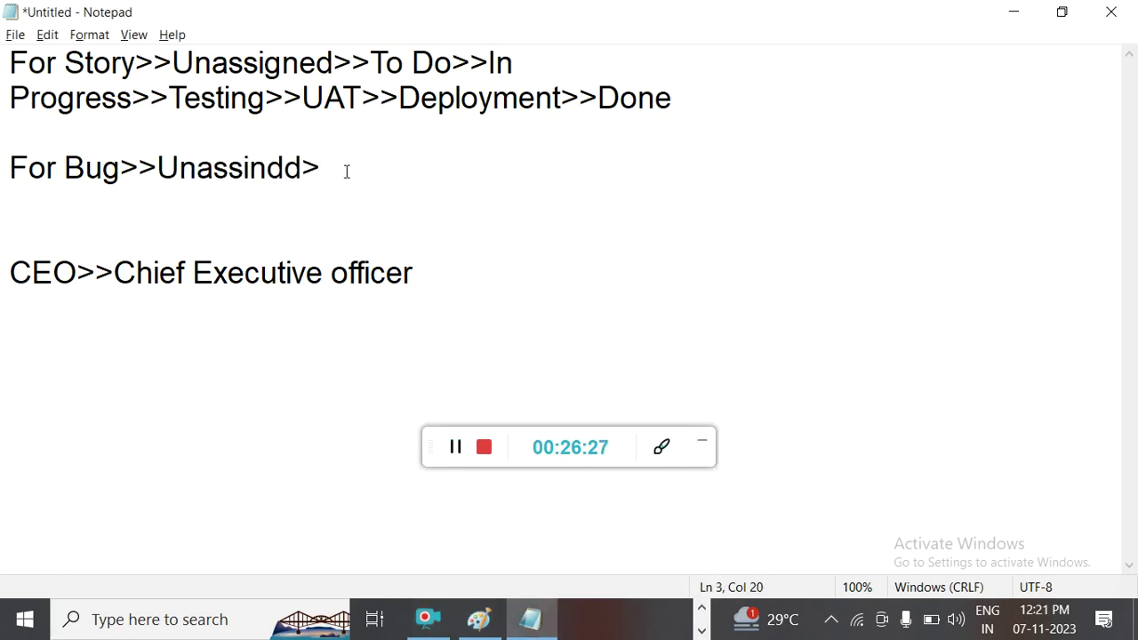
Extend the "For Bug" line with the statuses "New>>Assigned>>Open>>Fixed>>Retest>>CLosed".
{"action": "type", "text": "New>>"}
{"action": "type", "text": "Assigned>>"}
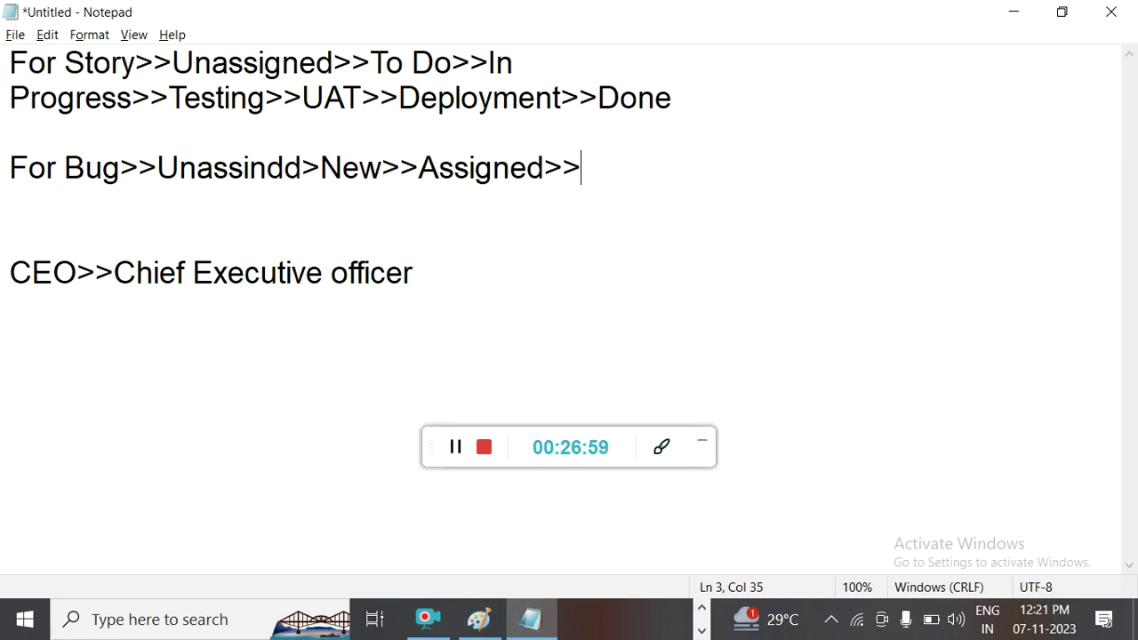
{"action": "type", "text": "Open"}
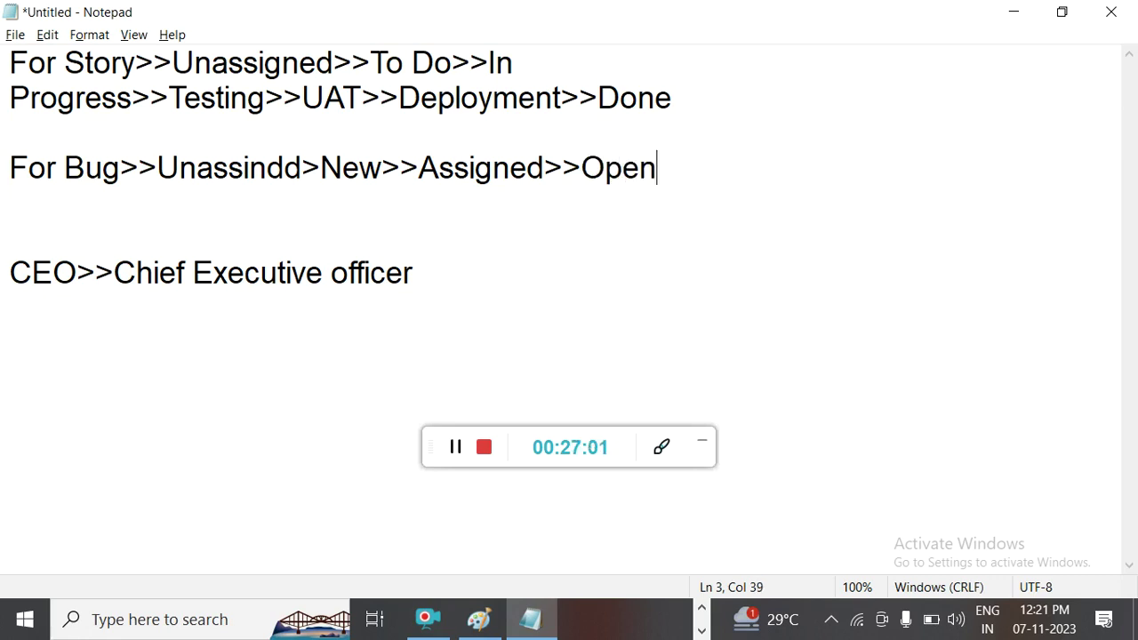
{"action": "key", "text": "BackSpace"}
{"action": "type", "text": ">>"}
{"action": "type", "text": "Fixe"}
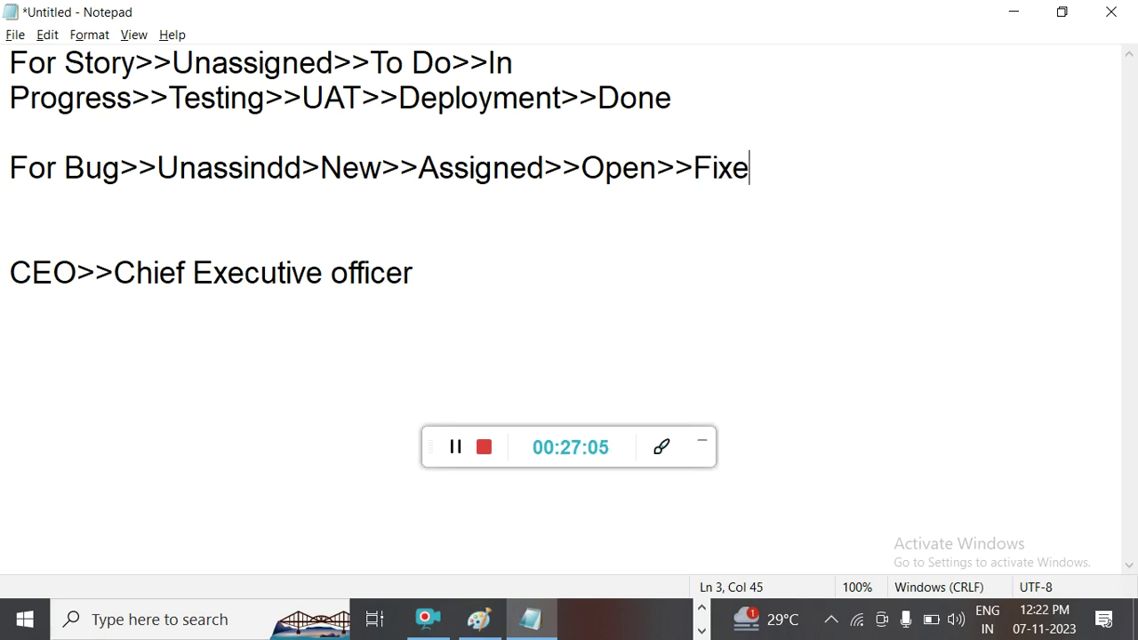
{"action": "type", "text": "d>>"}
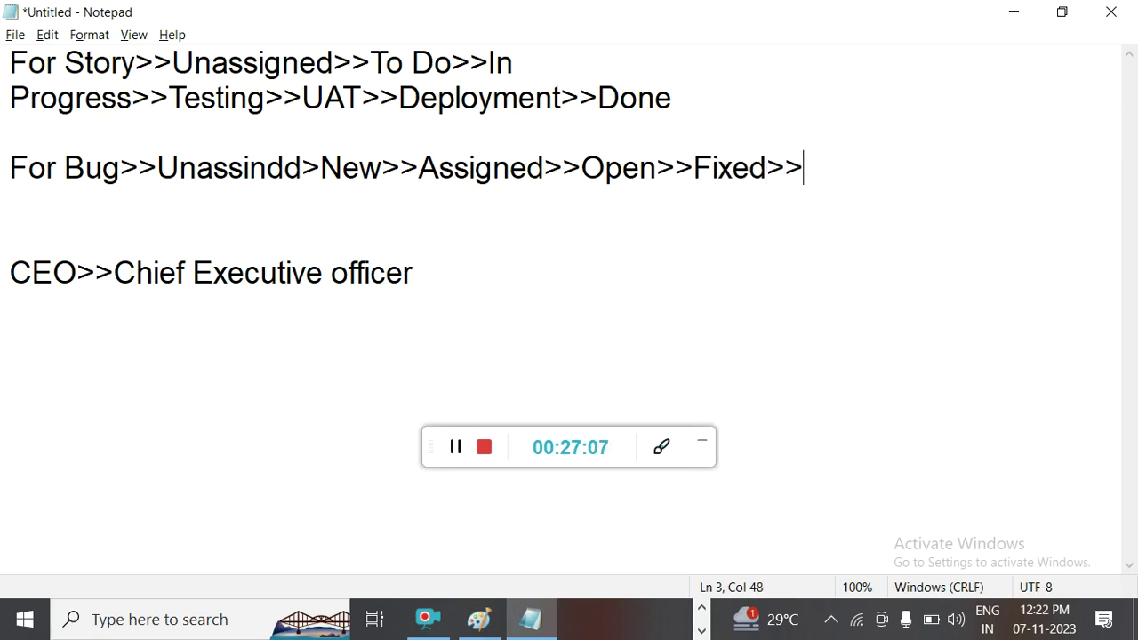
{"action": "type", "text": "Retest"}
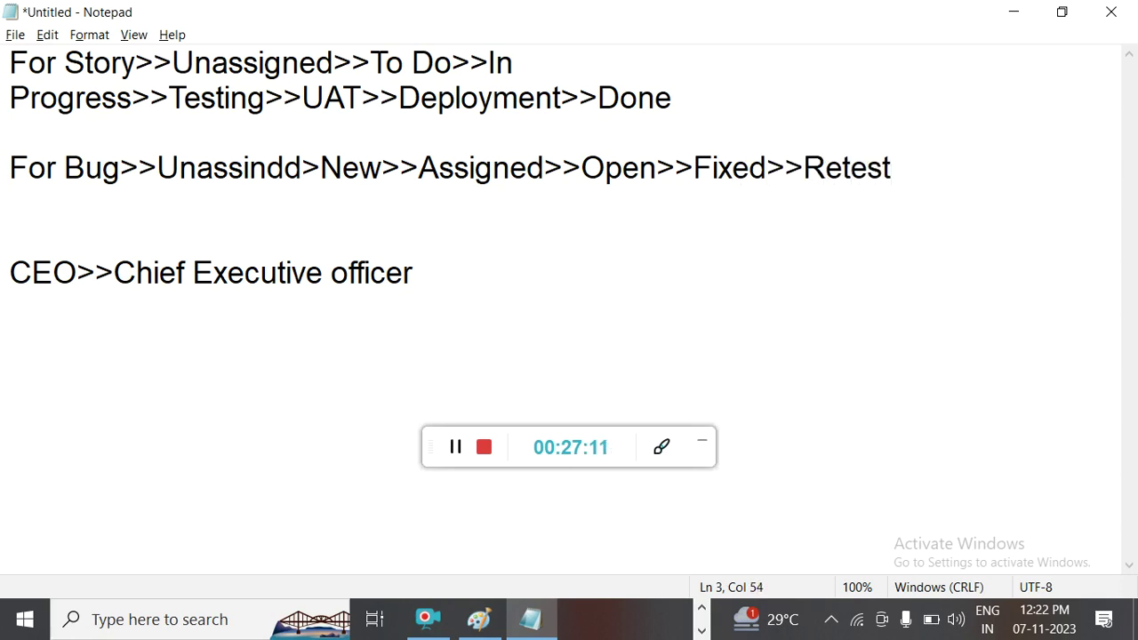
{"action": "type", "text": ">>CLosed"}
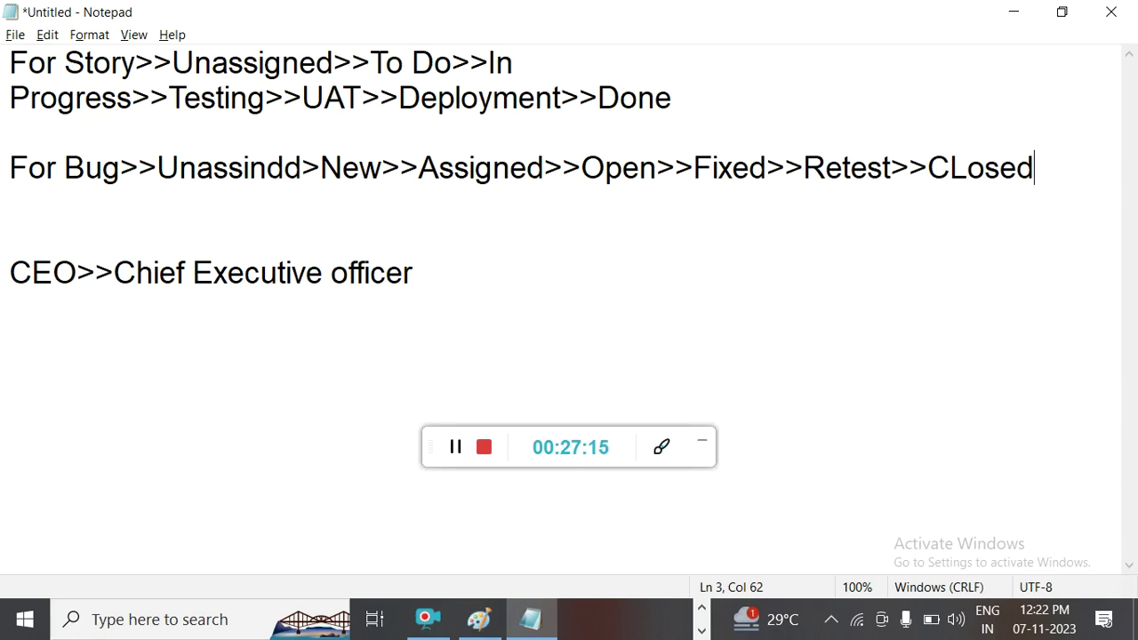
Insert three lines above the story workflow and write the heading "Work flow in JIRA" on the first line.
{"action": "left_click", "coordinate": [5, 62]}
{"action": "key", "text": "Return"}
{"action": "key", "text": "Return"}
{"action": "key", "text": "Return"}
{"action": "left_click", "coordinate": [62, 77]}
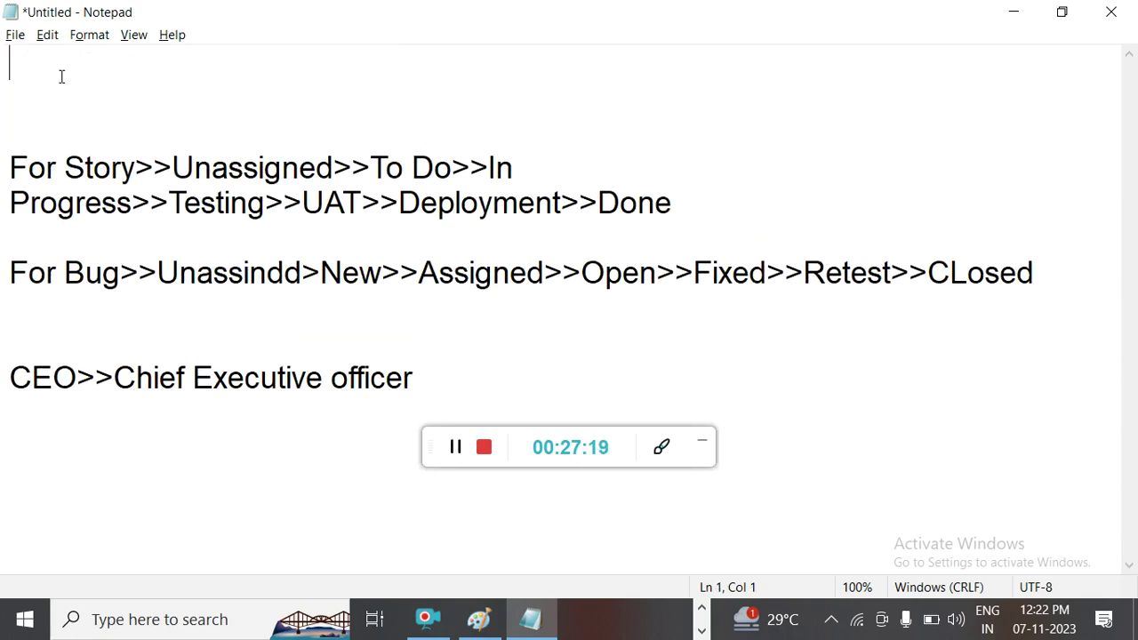
{"action": "type", "text": "WOrk"}
{"action": "key", "text": "BackSpace"}
{"action": "key", "text": "BackSpace"}
{"action": "key", "text": "BackSpace"}
{"action": "type", "text": "ork flow"}
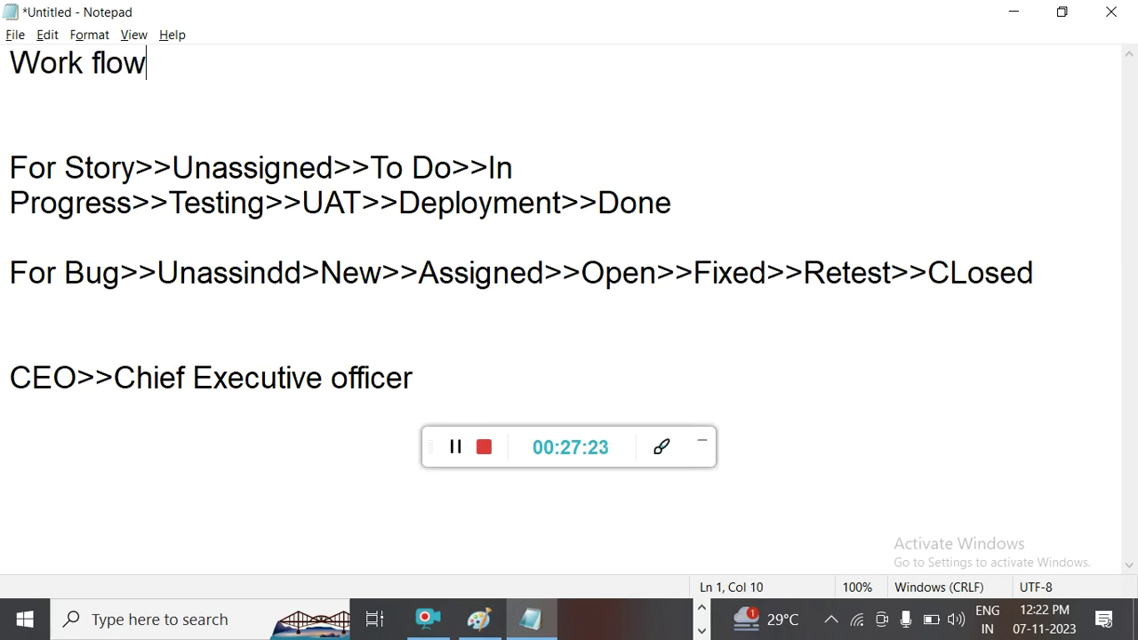
{"action": "type", "text": " in JIRA"}
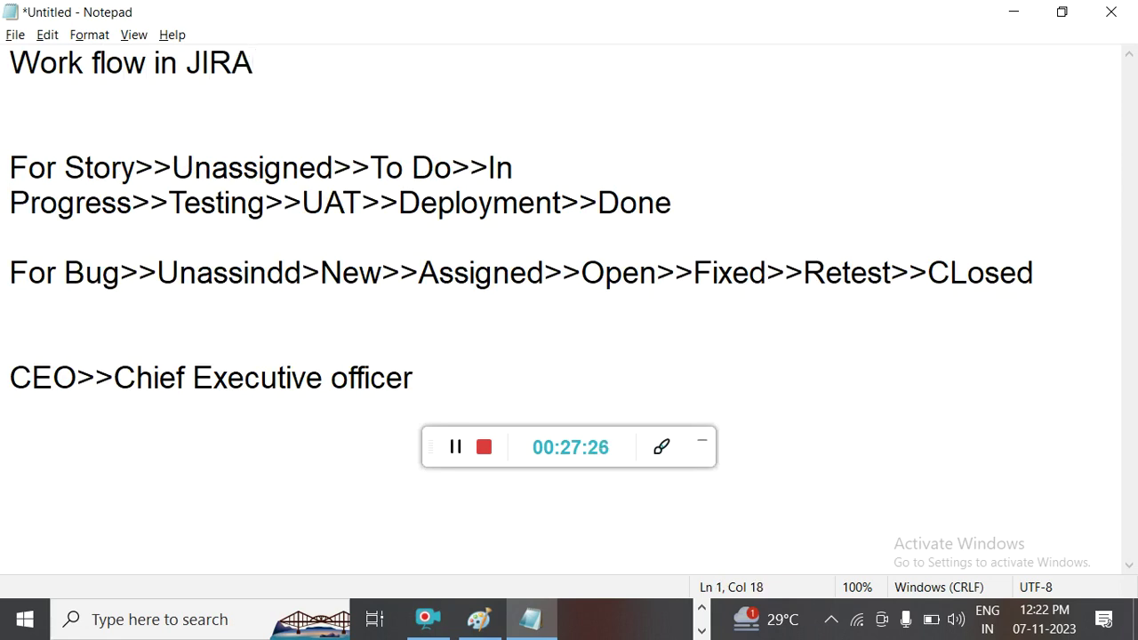
Correct the capitalisation of the last status in the bug workflow line to "Closed".
{"action": "left_click", "coordinate": [1073, 272]}
{"action": "left_click", "coordinate": [963, 274]}
{"action": "key", "text": "BackSpace"}
{"action": "type", "text": "c"}
{"action": "key", "text": "BackSpace"}
{"action": "type", "text": "l"}
Add the text "FOr Bug" two lines below the bug workflow line.
{"action": "left_click", "coordinate": [1027, 276]}
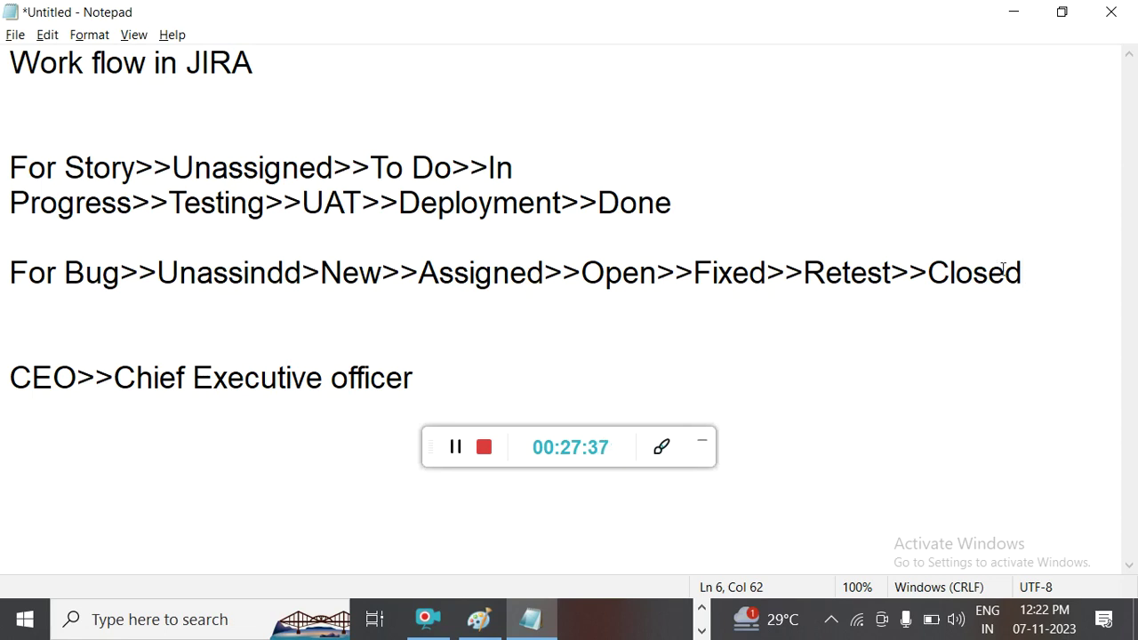
{"action": "key", "text": "Return"}
{"action": "key", "text": "Return"}
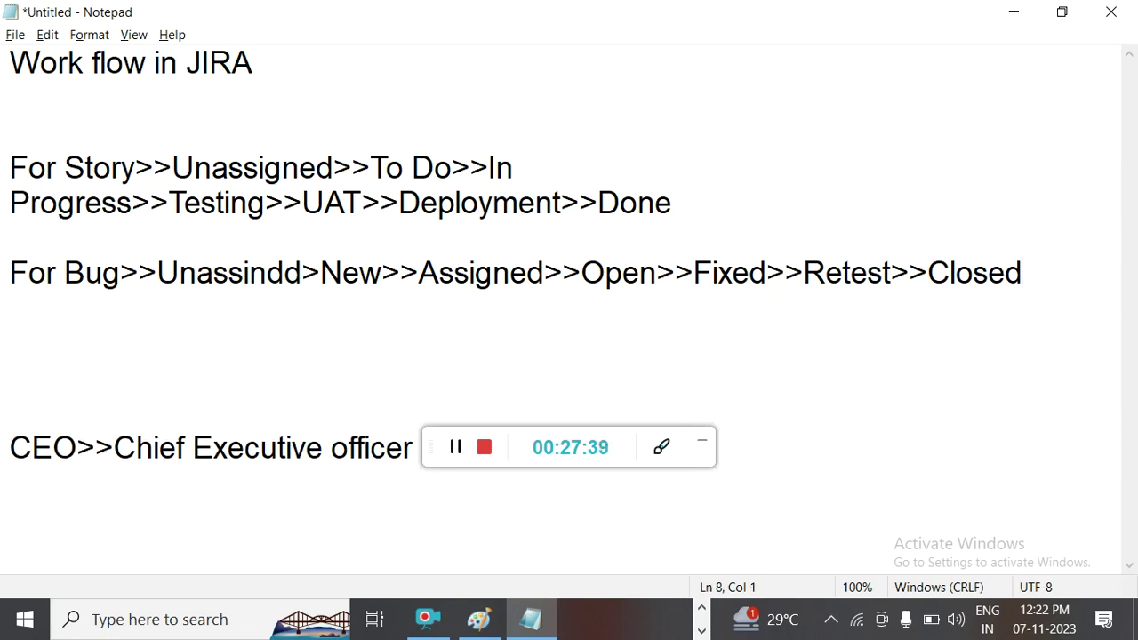
{"action": "type", "text": "FOr Bug"}
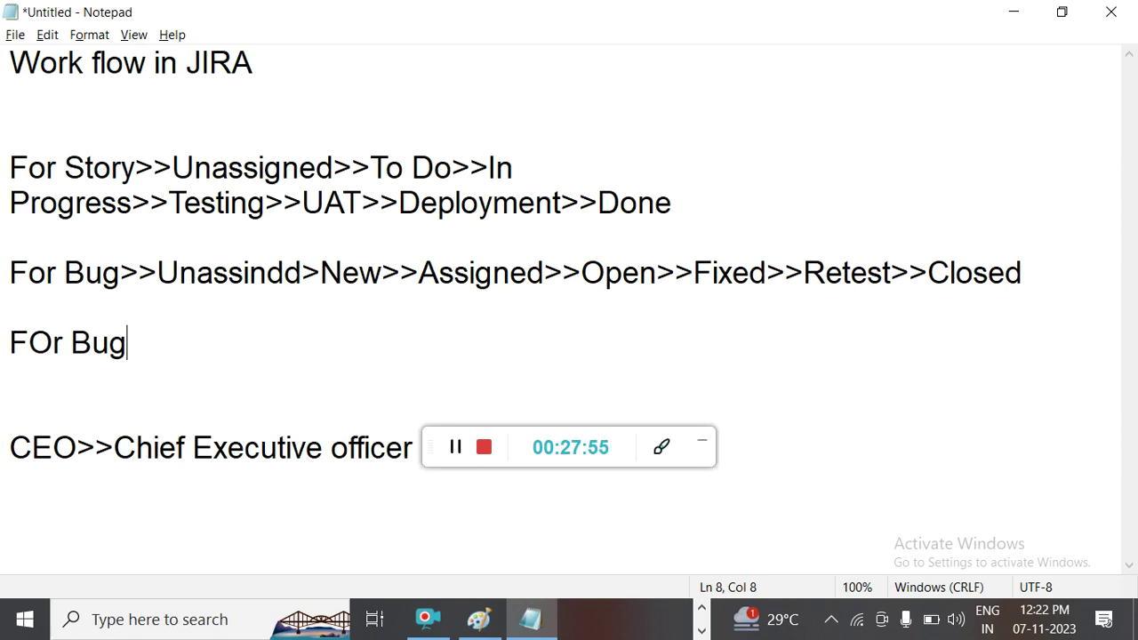
Insert ">>Assingned" after "Unassigned" in the story workflow line.
{"action": "left_click", "coordinate": [203, 203]}
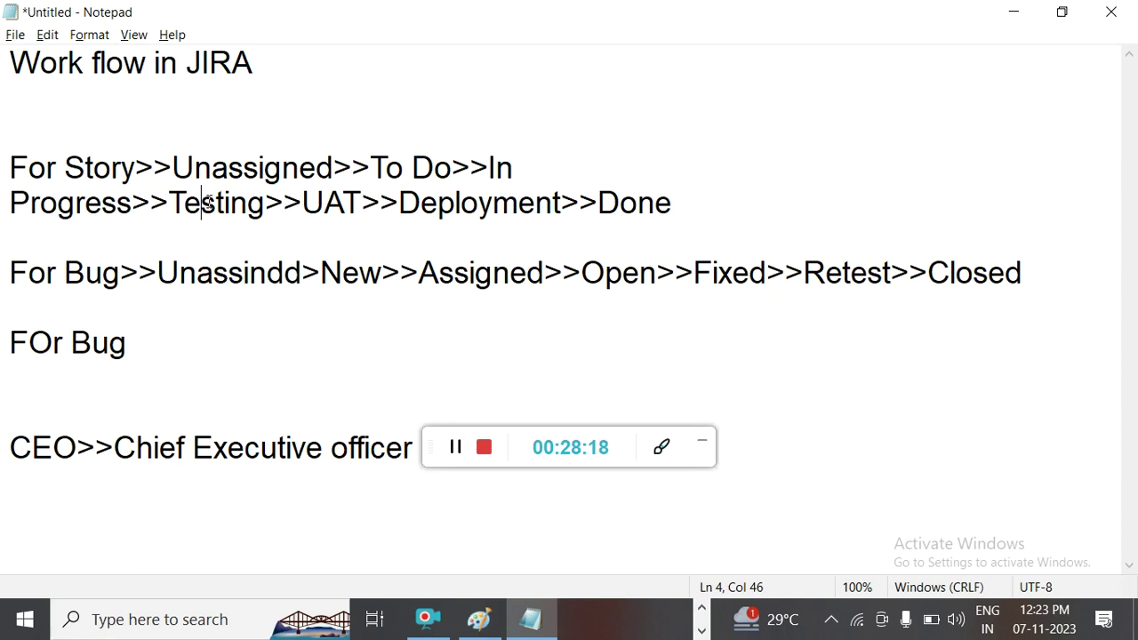
{"action": "left_click_drag", "start_coordinate": [2, 163], "coordinate": [684, 205]}
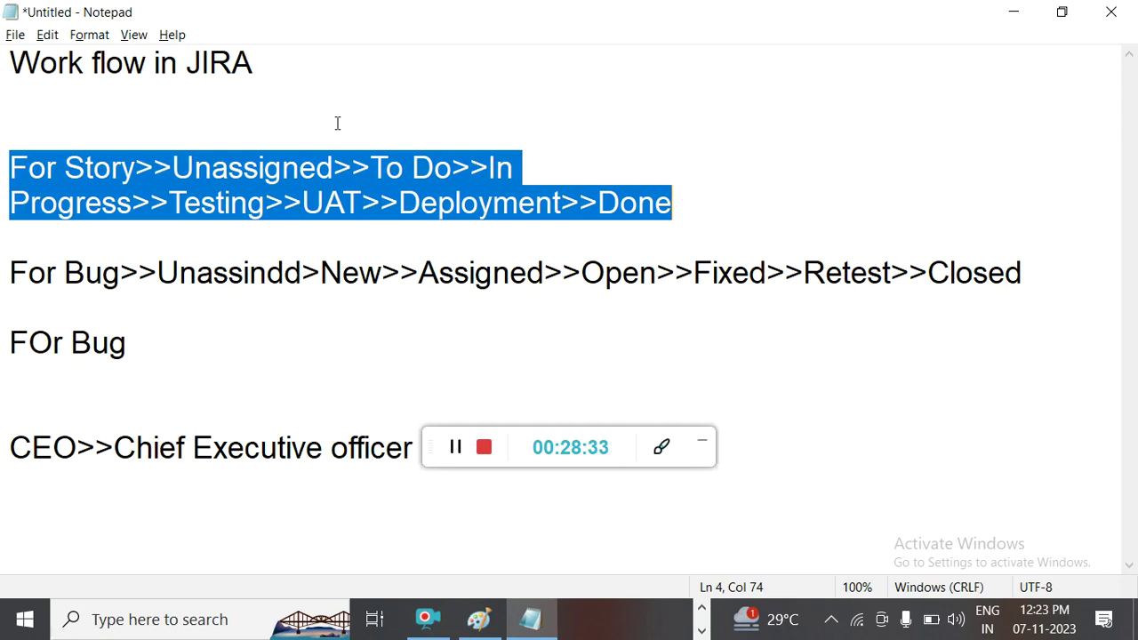
{"action": "left_click", "coordinate": [337, 174]}
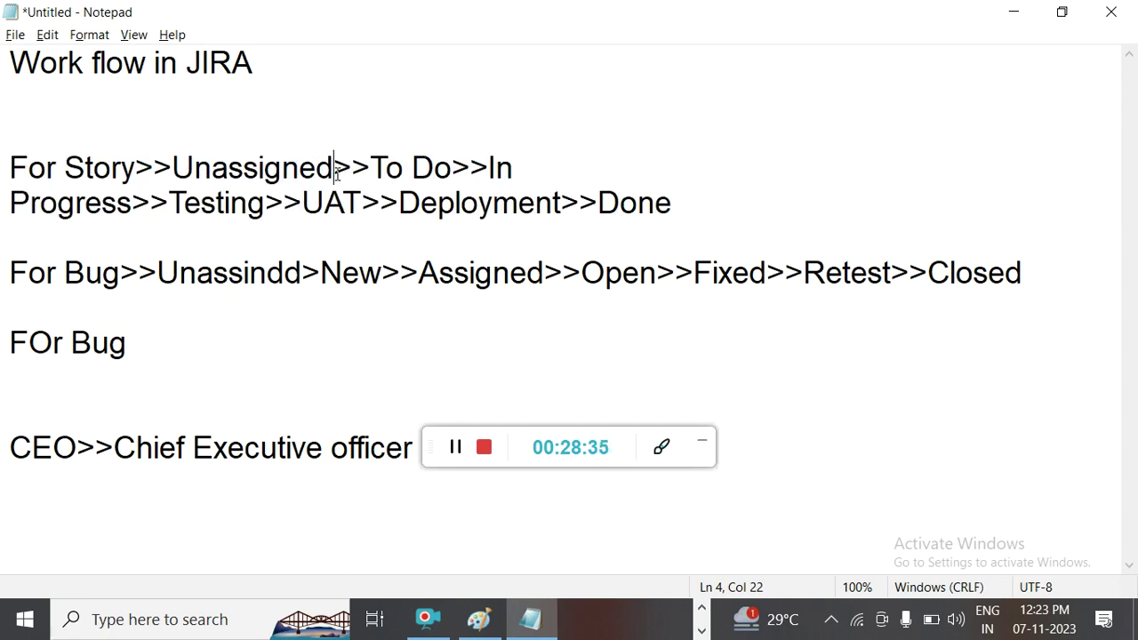
{"action": "type", "text": ">>Assined"}
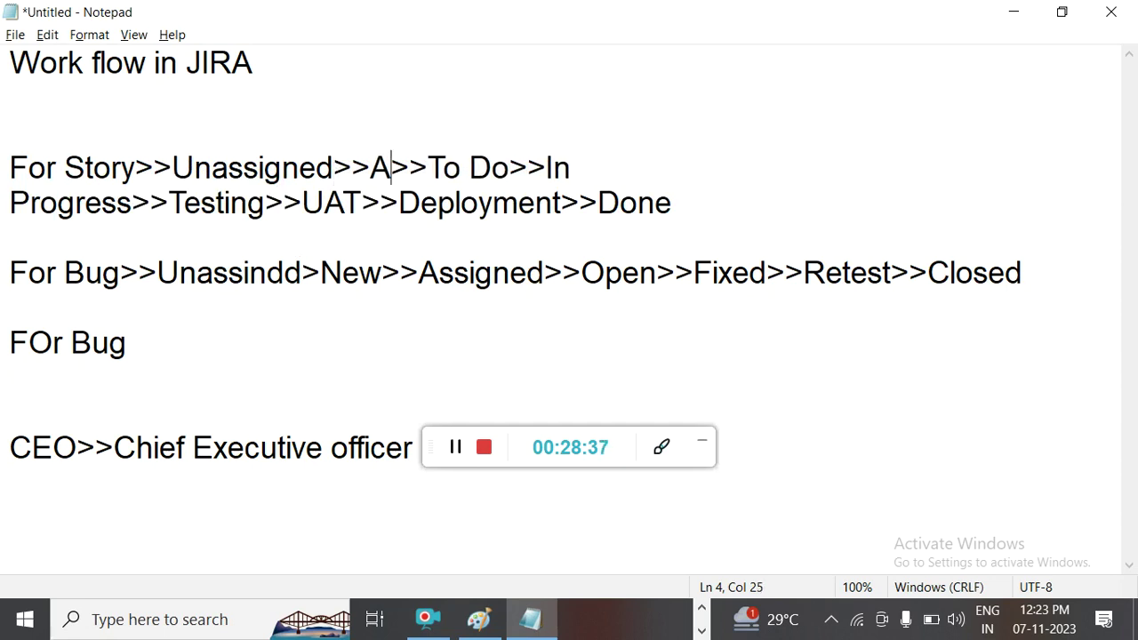
{"action": "key", "text": "BackSpace"}
{"action": "key", "text": "BackSpace"}
{"action": "type", "text": "gned"}
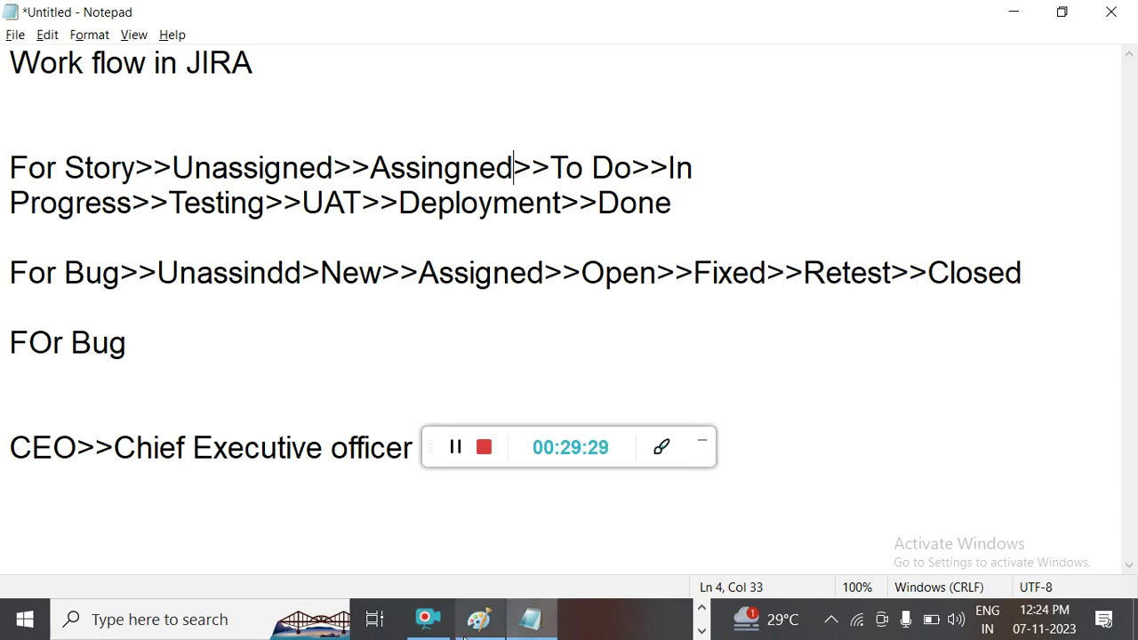
Switch to the Dealmart board in Chrome, examine the Story workflow's current status and possible transitions, and close the workflow view.
{"action": "left_click", "coordinate": [702, 629]}
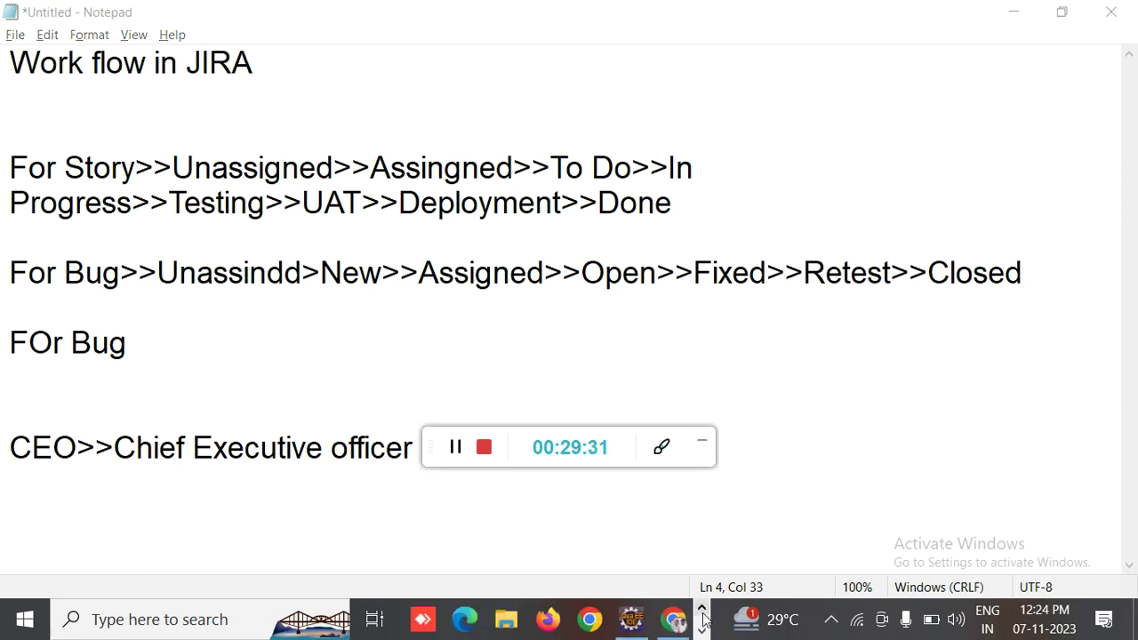
{"action": "left_click", "coordinate": [674, 620]}
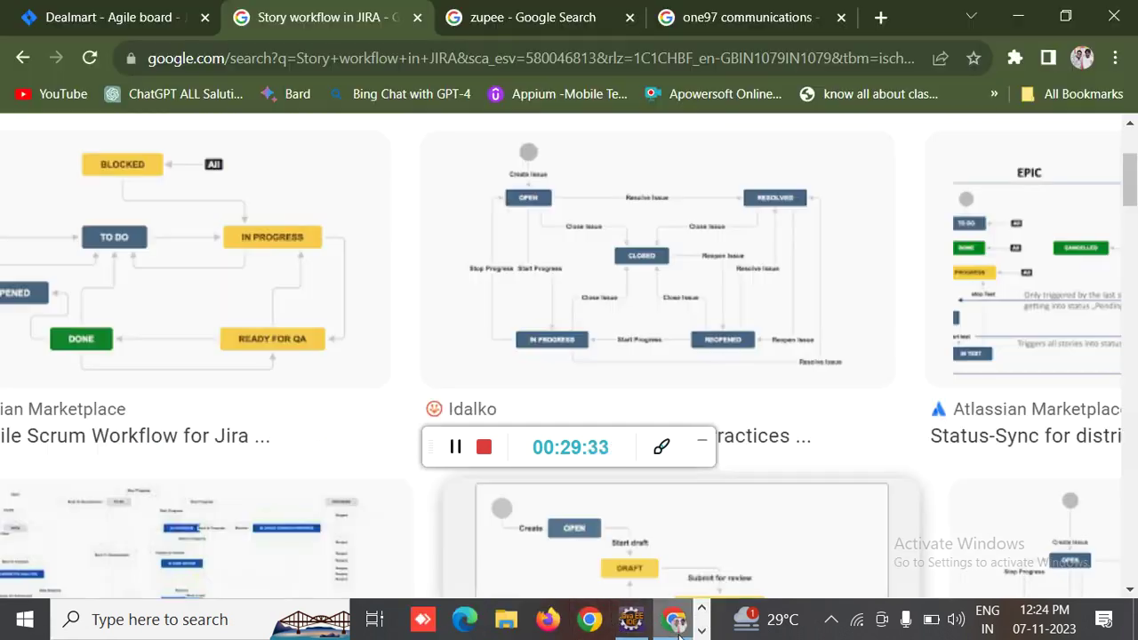
{"action": "left_click", "coordinate": [106, 29]}
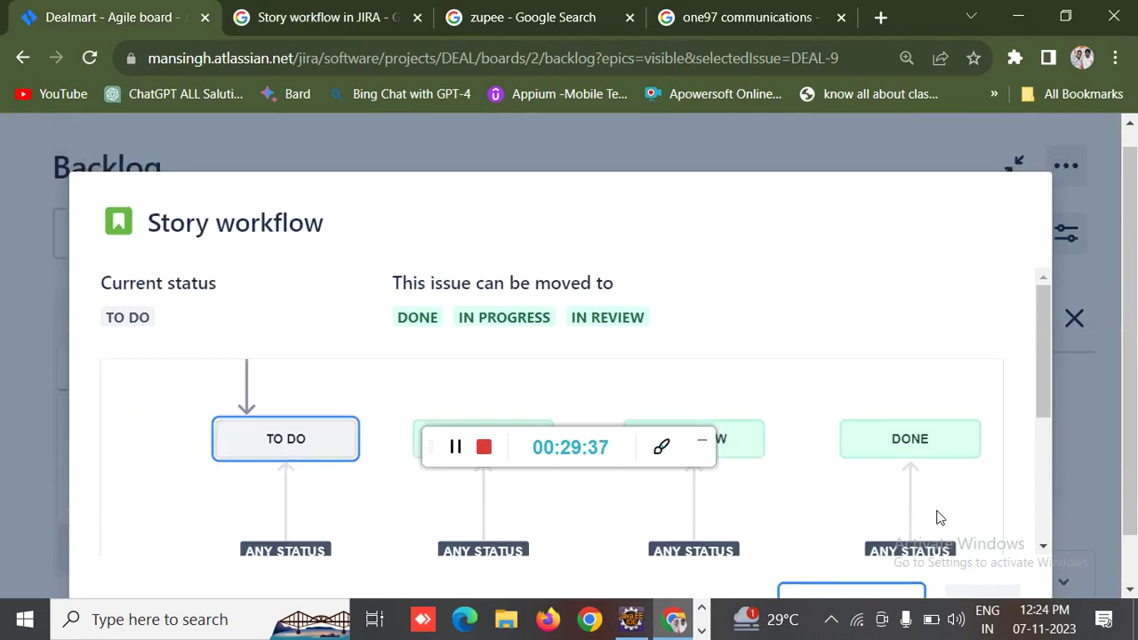
{"action": "scroll", "coordinate": [996, 298], "scroll_direction": "down", "scroll_amount": 1}
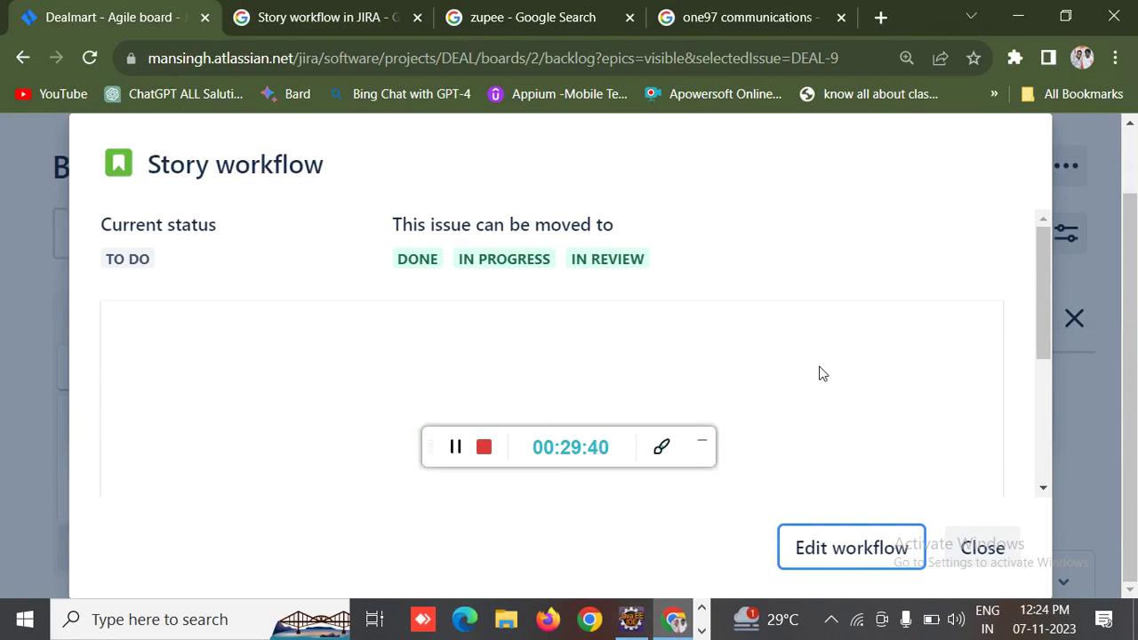
{"action": "scroll", "coordinate": [1130, 272], "scroll_direction": "up", "scroll_amount": 1}
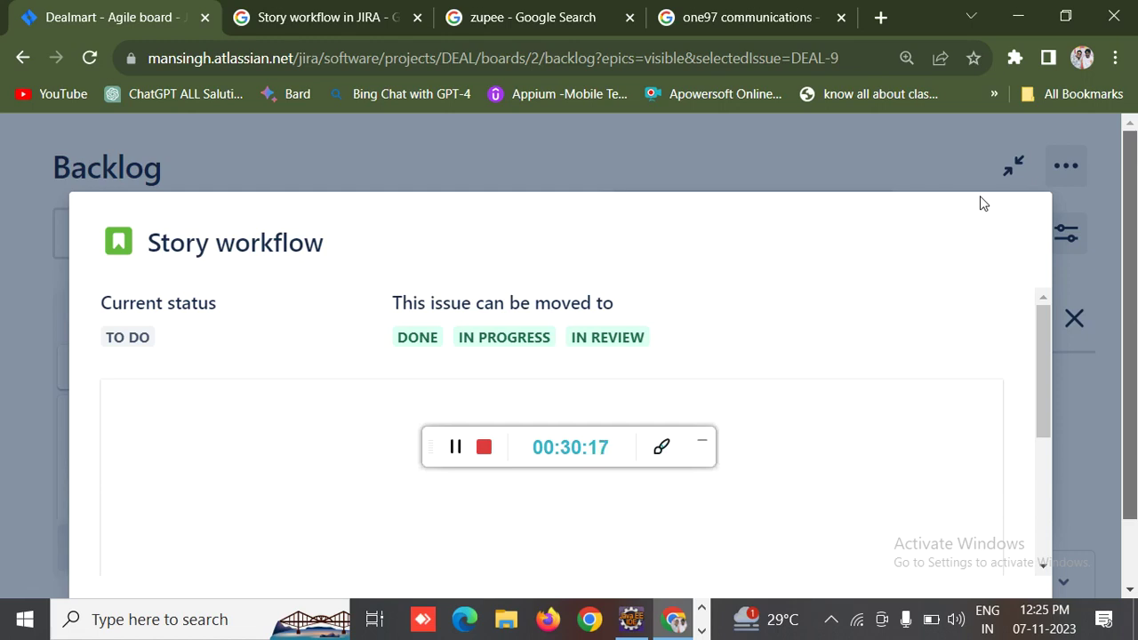
{"action": "scroll", "coordinate": [983, 204], "scroll_direction": "down", "scroll_amount": 1}
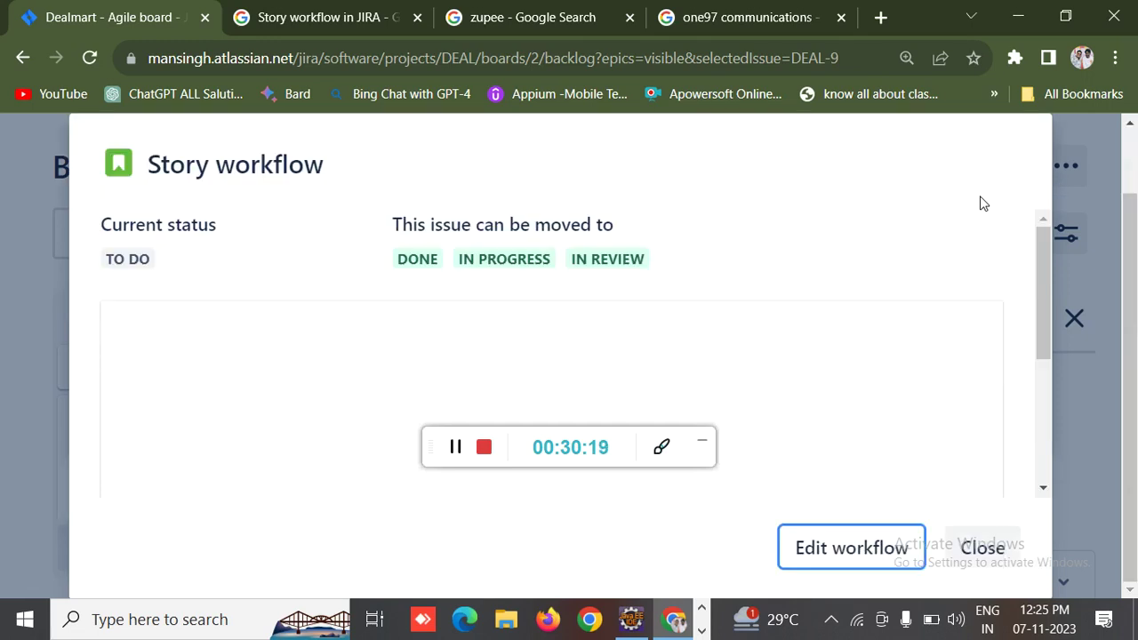
{"action": "scroll", "coordinate": [982, 202], "scroll_direction": "up", "scroll_amount": 1}
{"action": "scroll", "coordinate": [982, 202], "scroll_direction": "down", "scroll_amount": 1}
{"action": "left_click", "coordinate": [984, 550]}
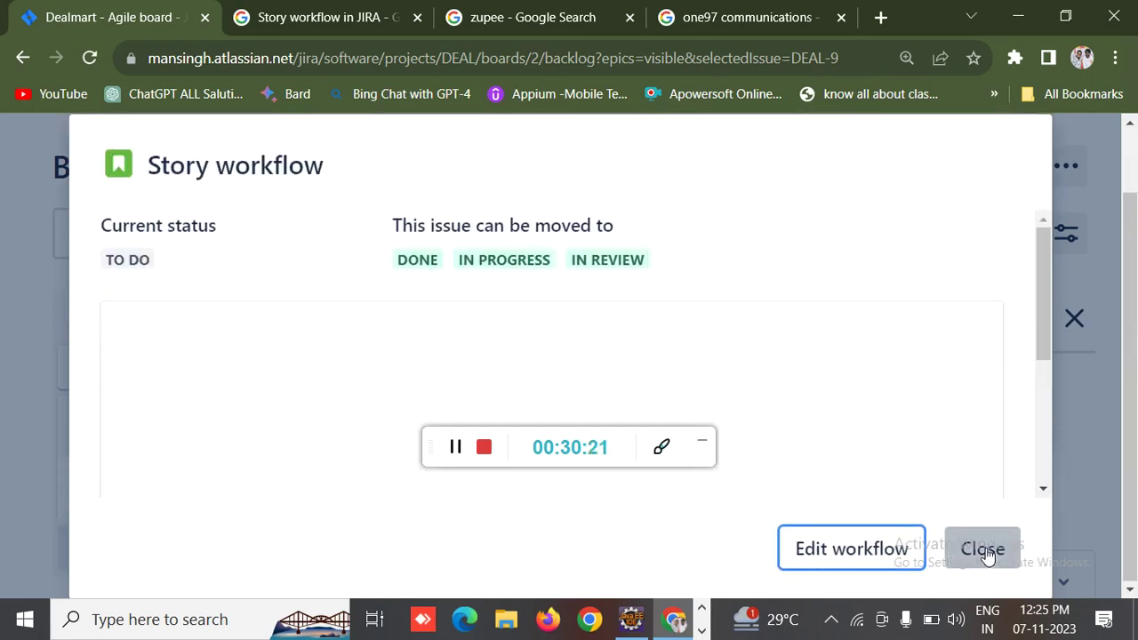
Show the statuses that story DEAL-9 can be moved to from To Do.
{"action": "scroll", "coordinate": [805, 416], "scroll_direction": "up", "scroll_amount": 1}
{"action": "scroll", "coordinate": [804, 415], "scroll_direction": "down", "scroll_amount": 1}
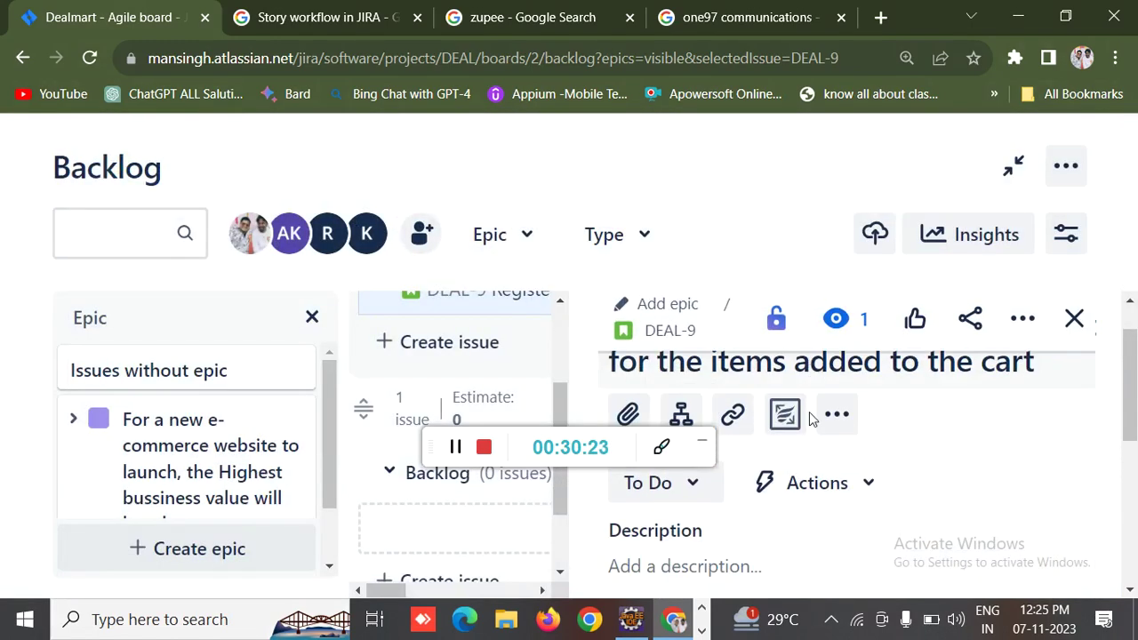
{"action": "left_click", "coordinate": [702, 444]}
{"action": "left_click", "coordinate": [695, 425]}
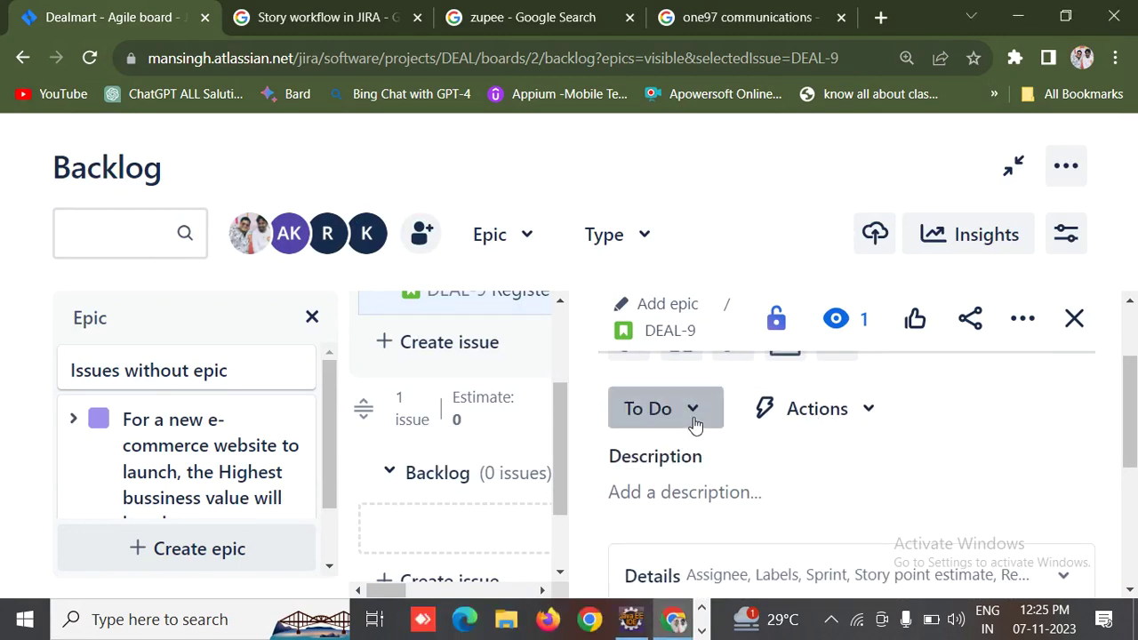
{"action": "scroll", "coordinate": [798, 458], "scroll_direction": "down", "scroll_amount": 1}
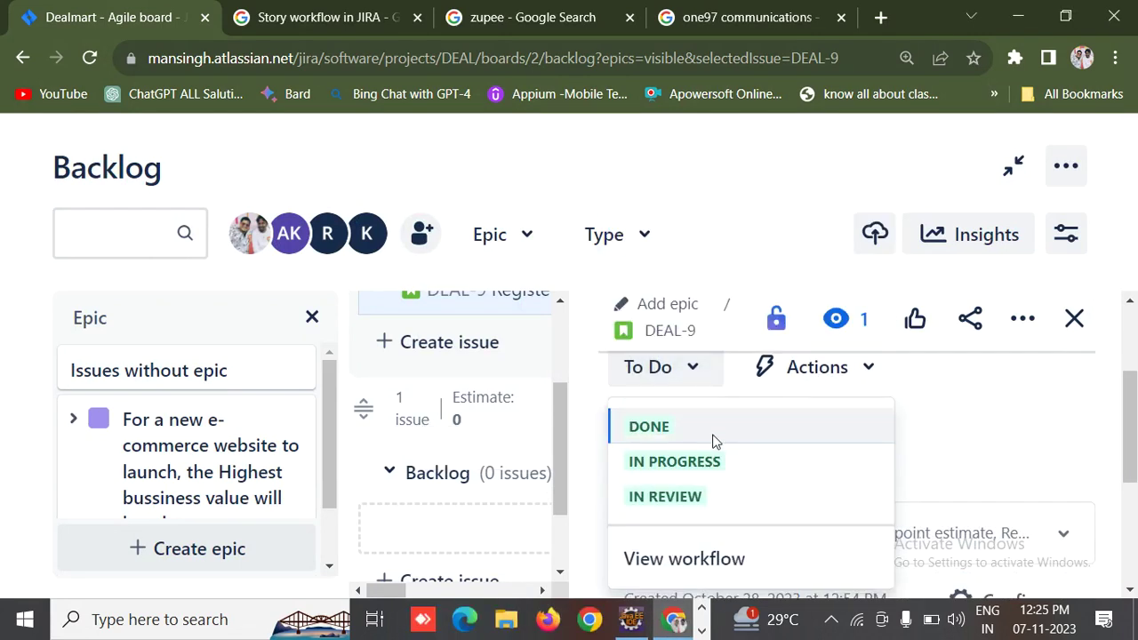
{"action": "left_click", "coordinate": [691, 368]}
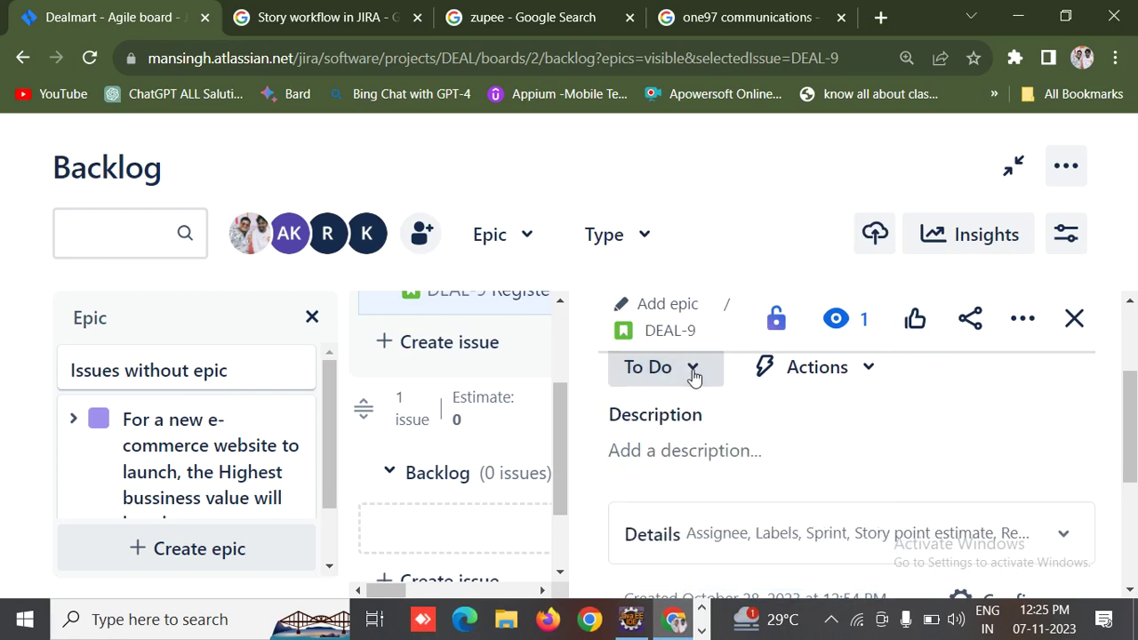
{"action": "scroll", "coordinate": [697, 420], "scroll_direction": "up", "scroll_amount": 2}
{"action": "scroll", "coordinate": [699, 496], "scroll_direction": "down", "scroll_amount": 1}
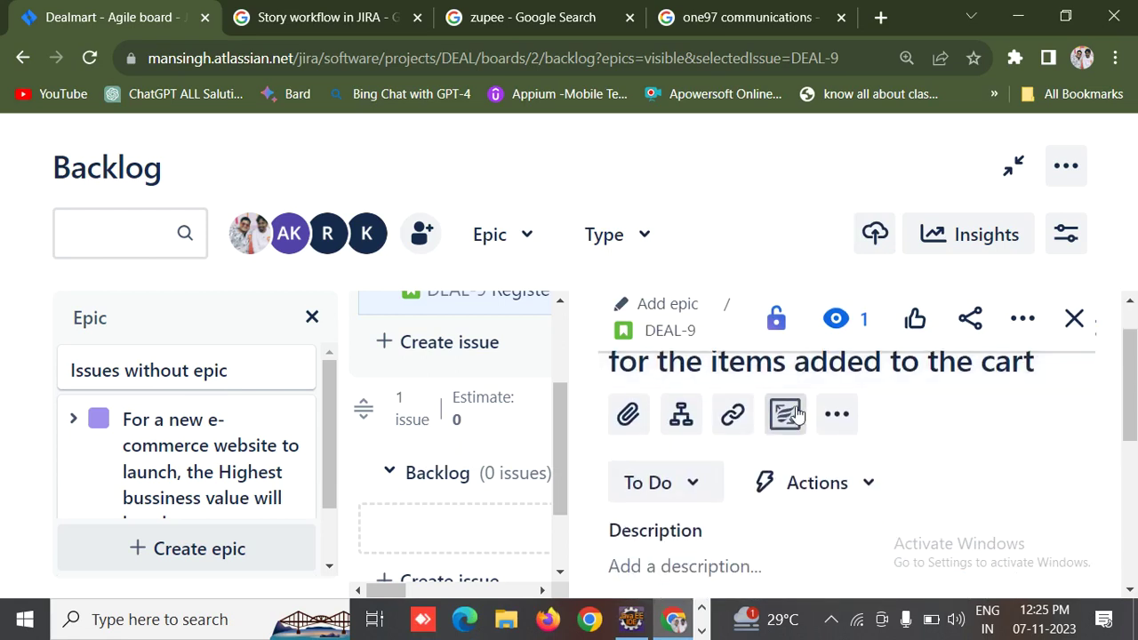
{"action": "left_click", "coordinate": [696, 489]}
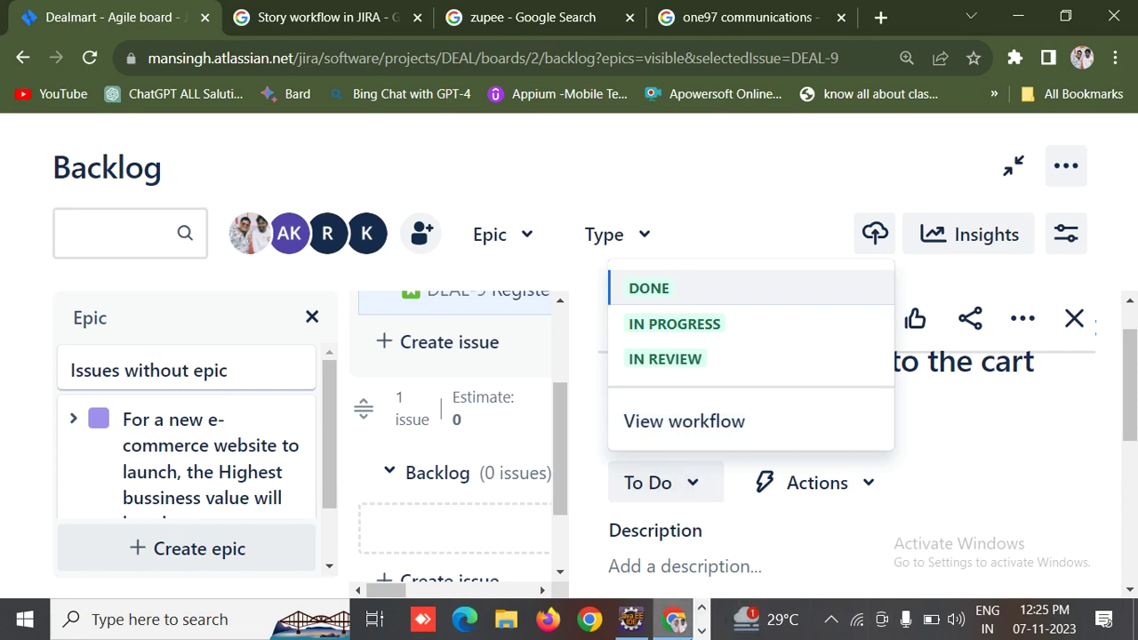
{"action": "left_click", "coordinate": [702, 630]}
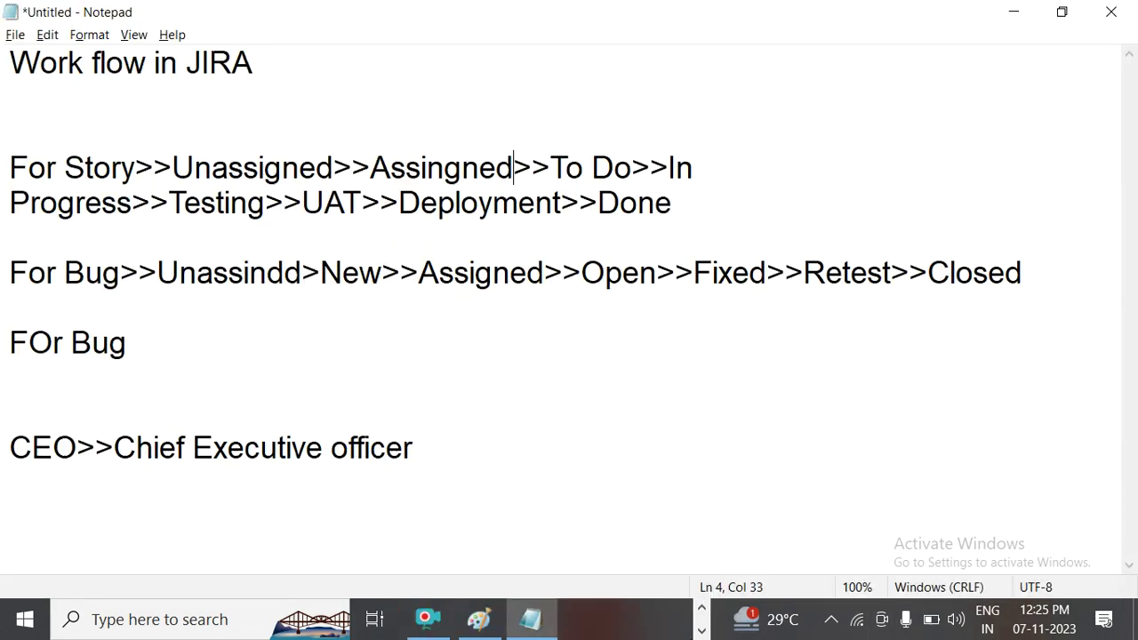
{"action": "left_click", "coordinate": [702, 608]}
{"action": "mouse_move", "coordinate": [676, 621]}
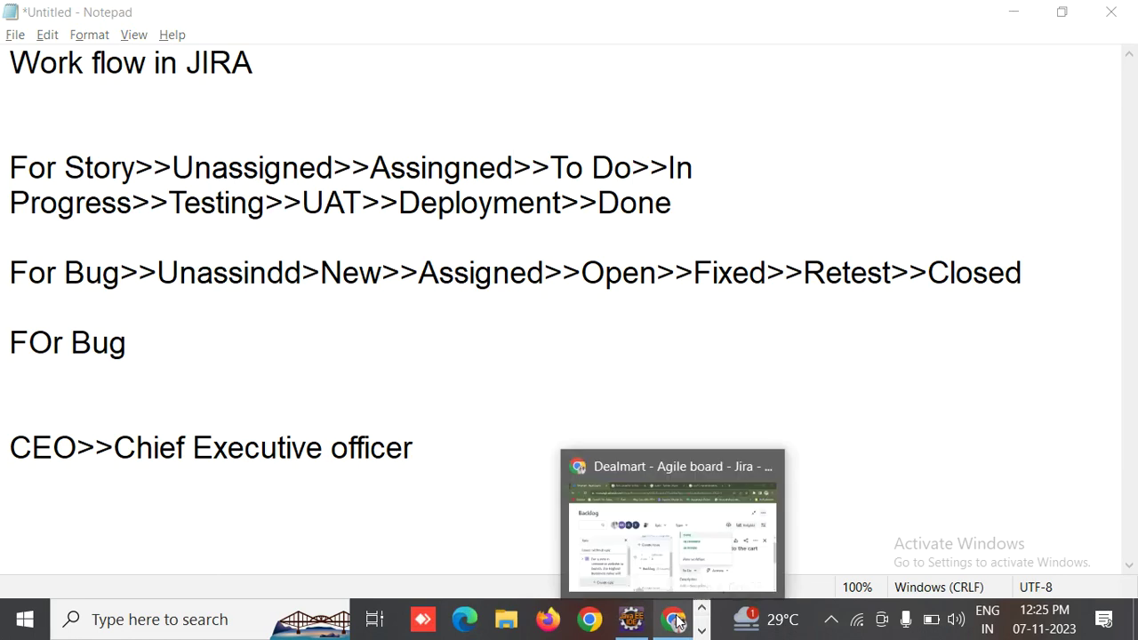
{"action": "left_click", "coordinate": [676, 621]}
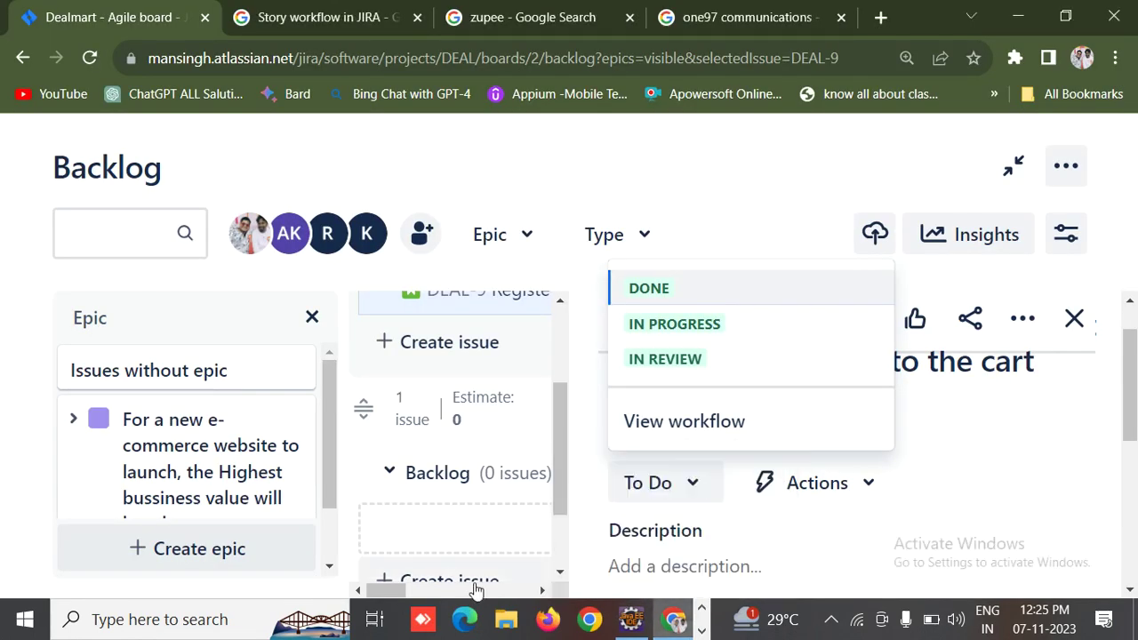
{"action": "left_click", "coordinate": [702, 630]}
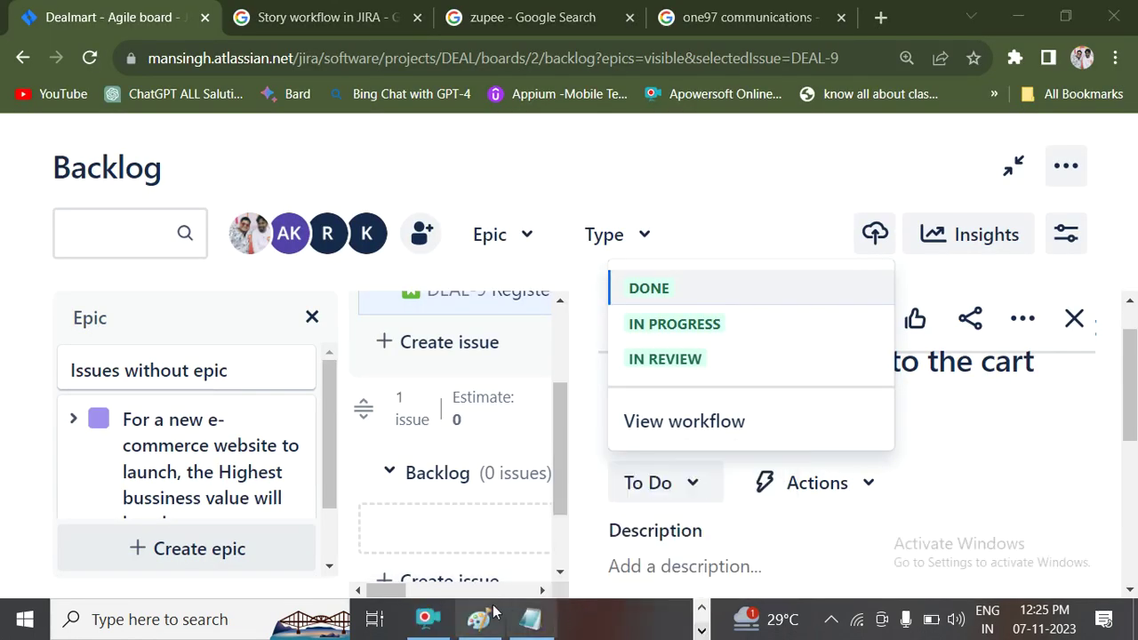
{"action": "left_click", "coordinate": [426, 618]}
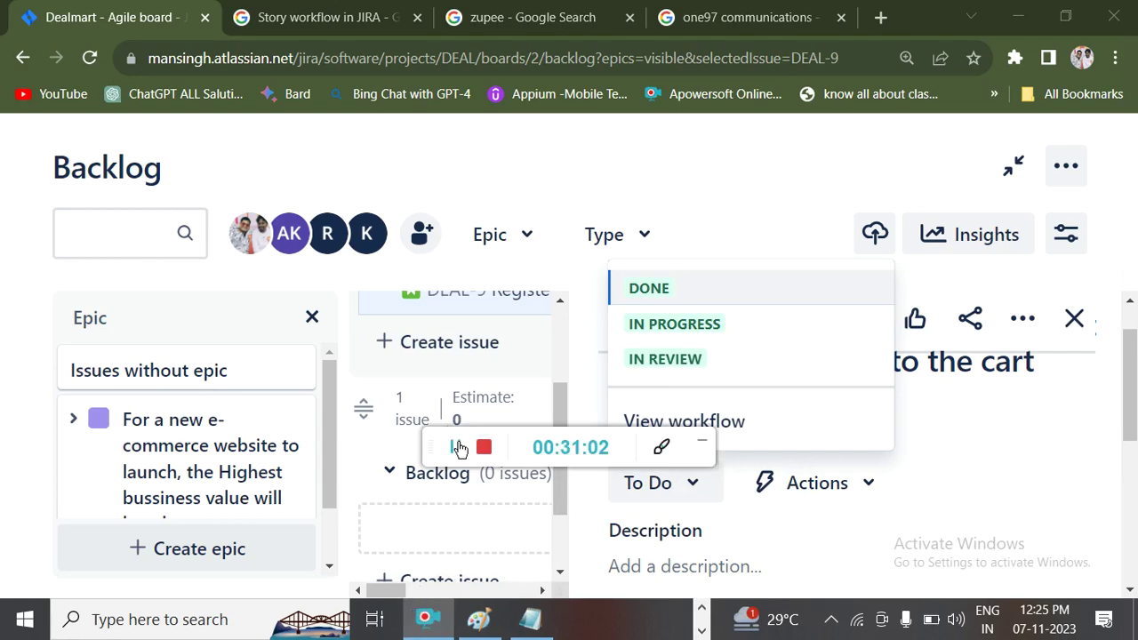